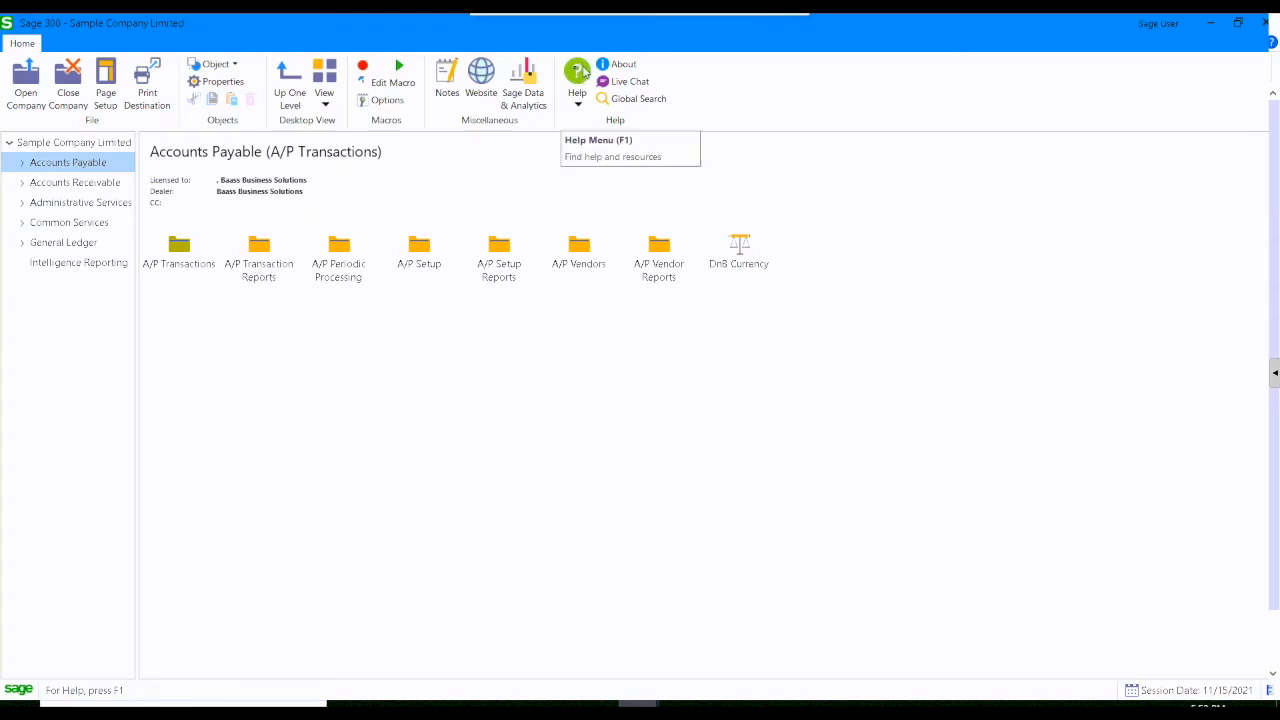
Open the online Help Topics home page in the browser and return to the Sample Company Limited desktop
click(578, 75)
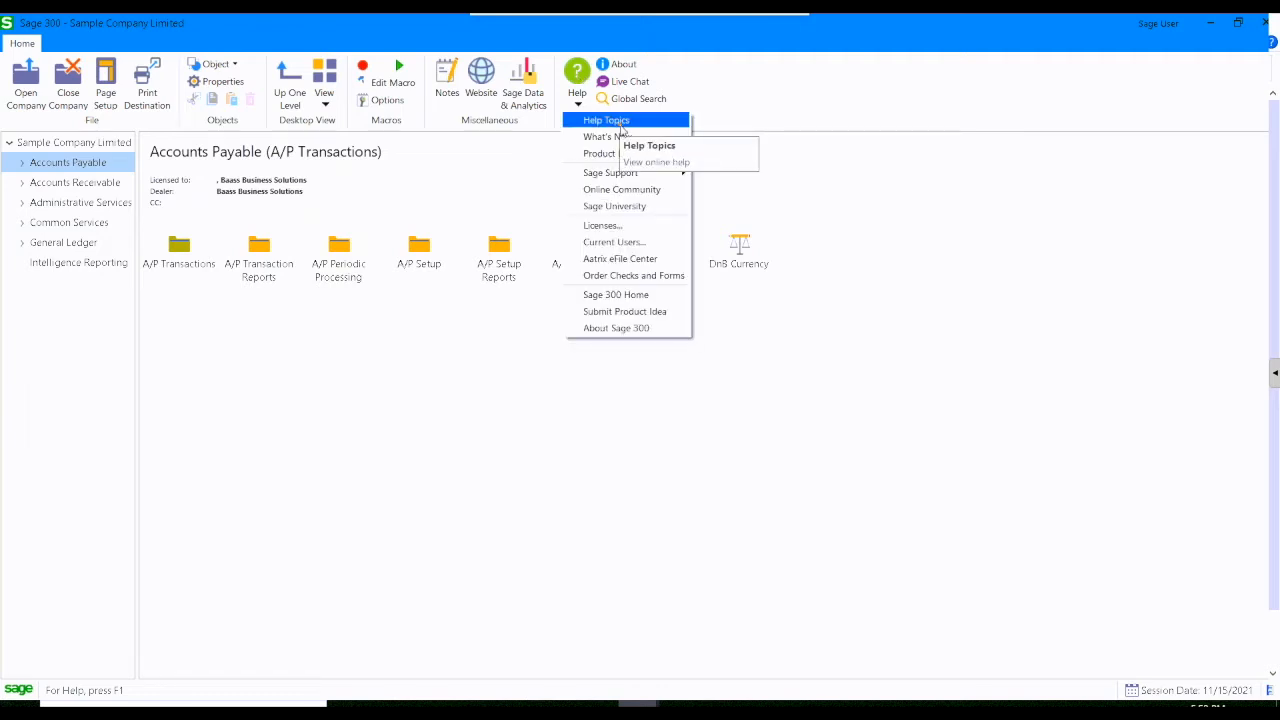
click(621, 123)
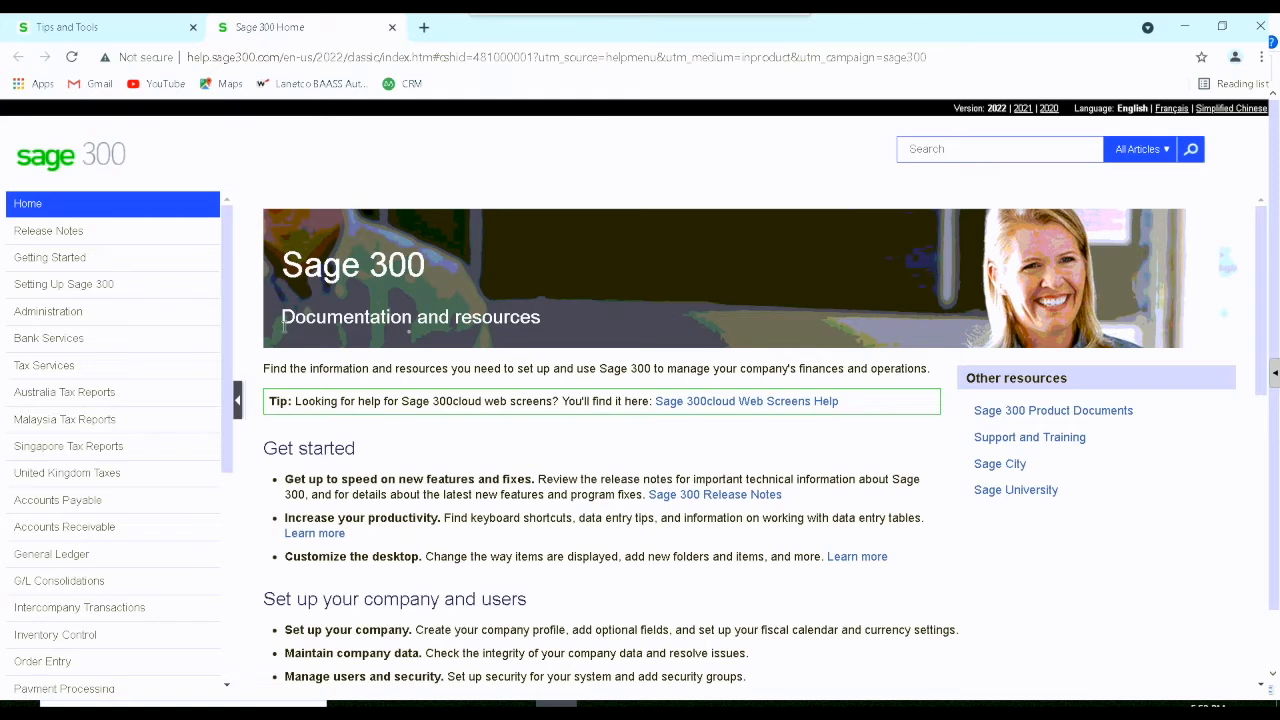
mouse_move(678, 668)
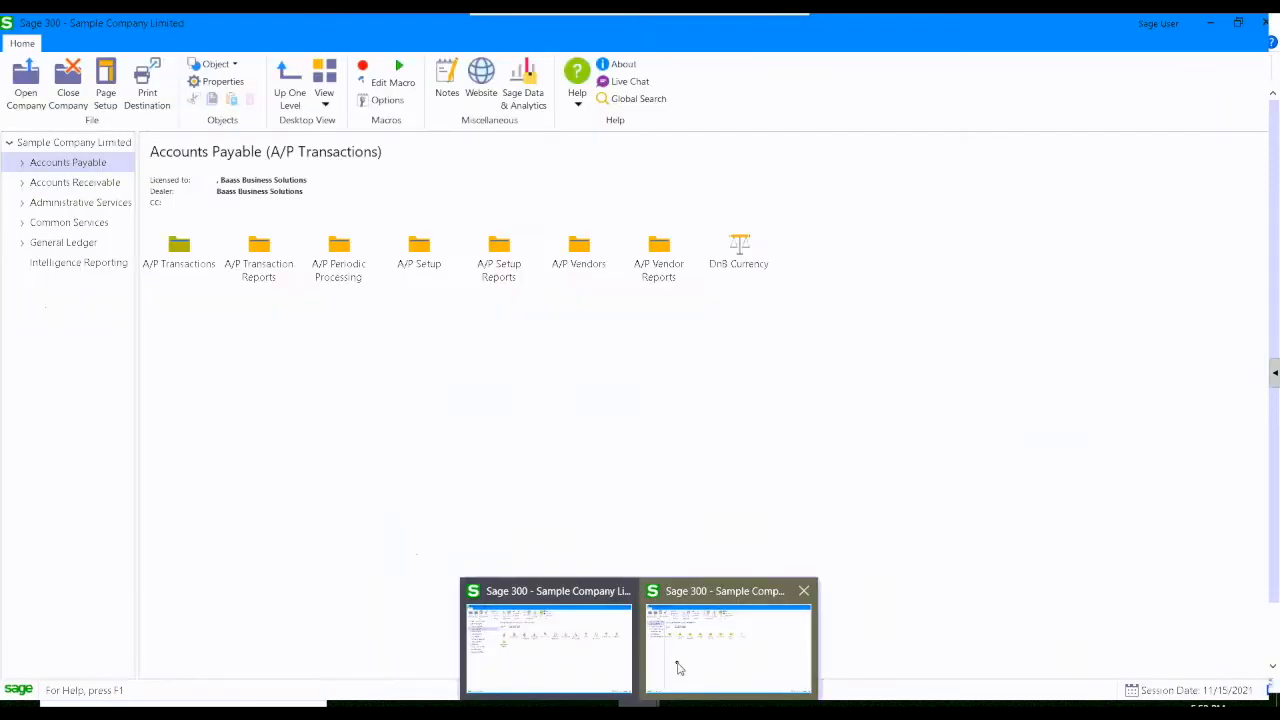
click(667, 612)
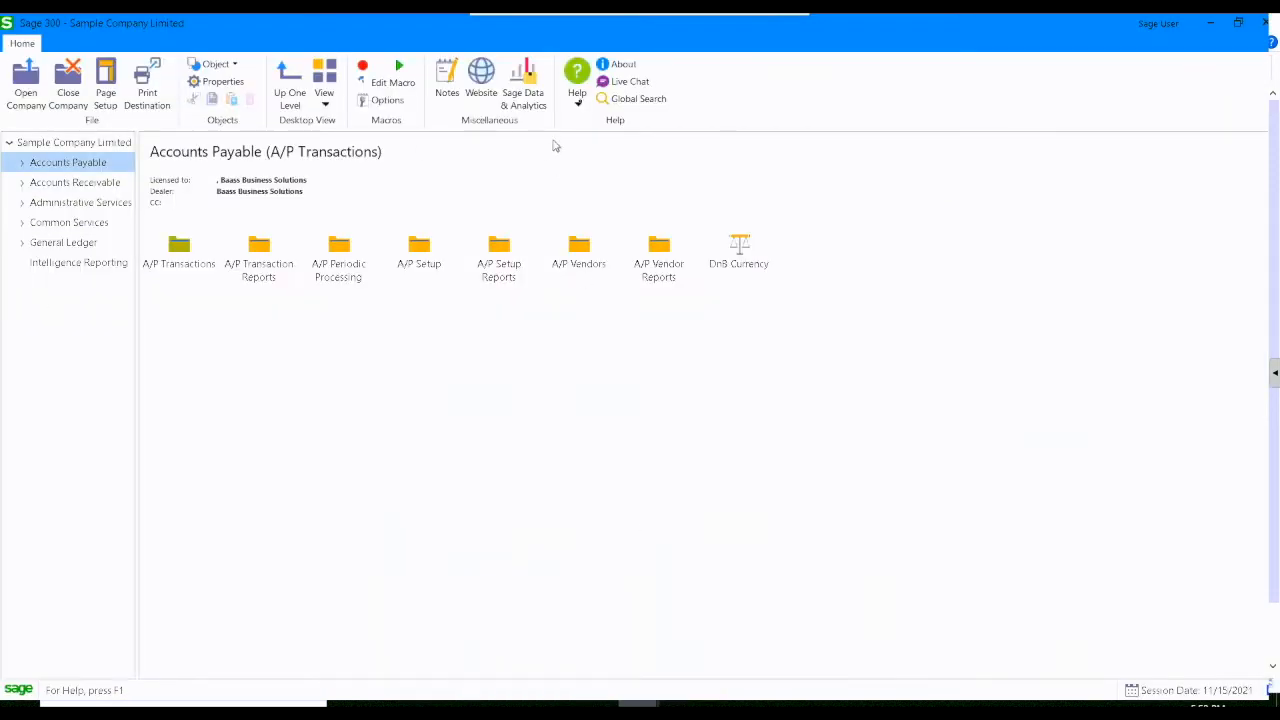
Visit the Sage 300 Online Community, look through its technical support video playlists, and return to the company desktop
click(579, 82)
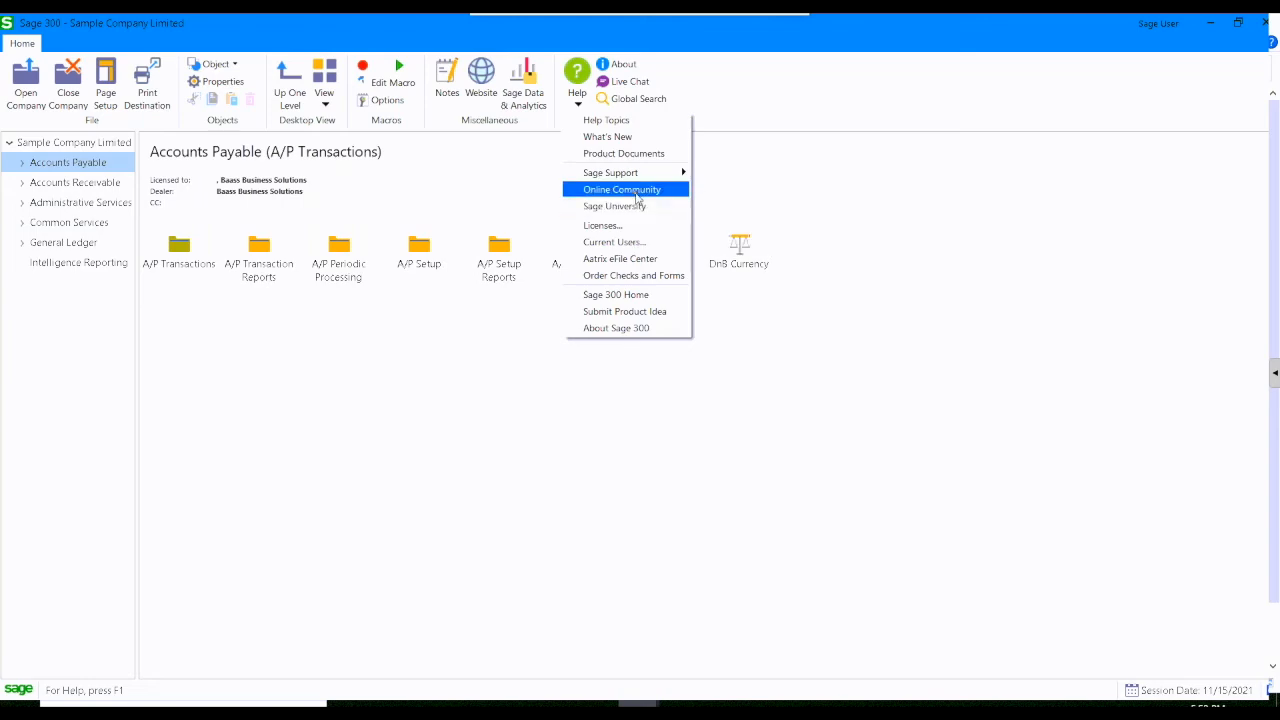
click(635, 192)
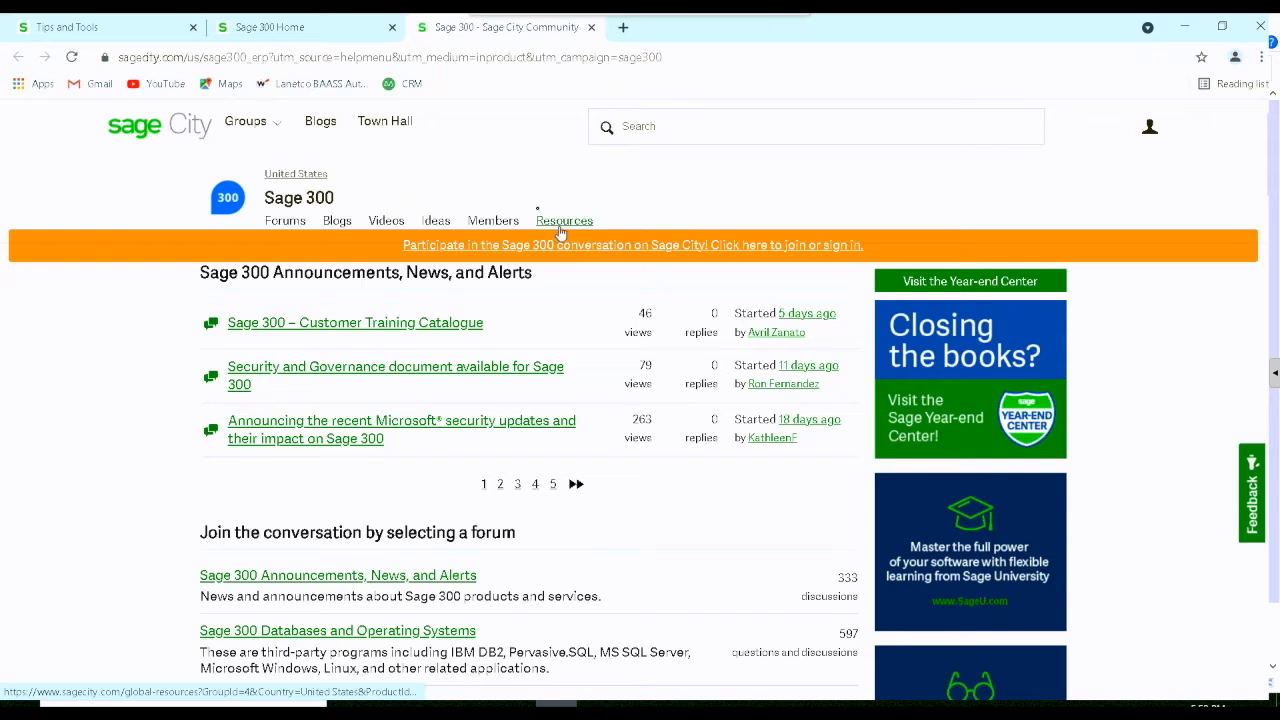
click(386, 221)
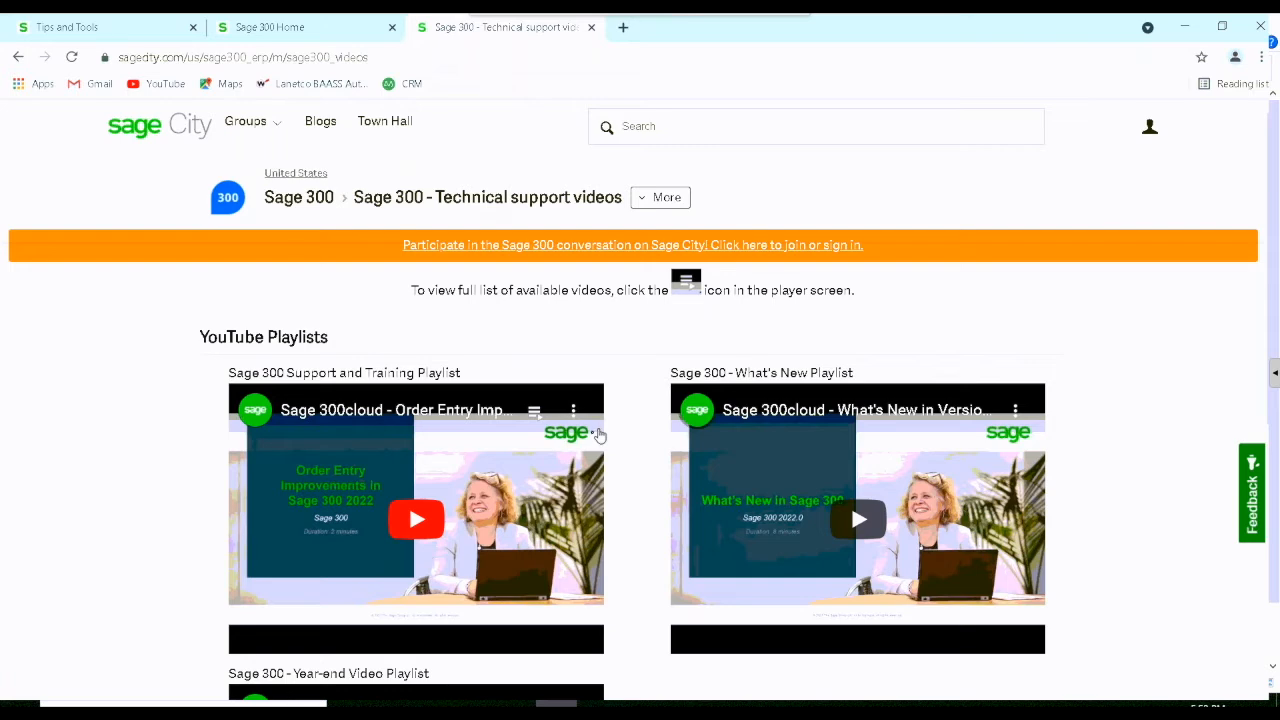
scroll(624, 603, down, 2)
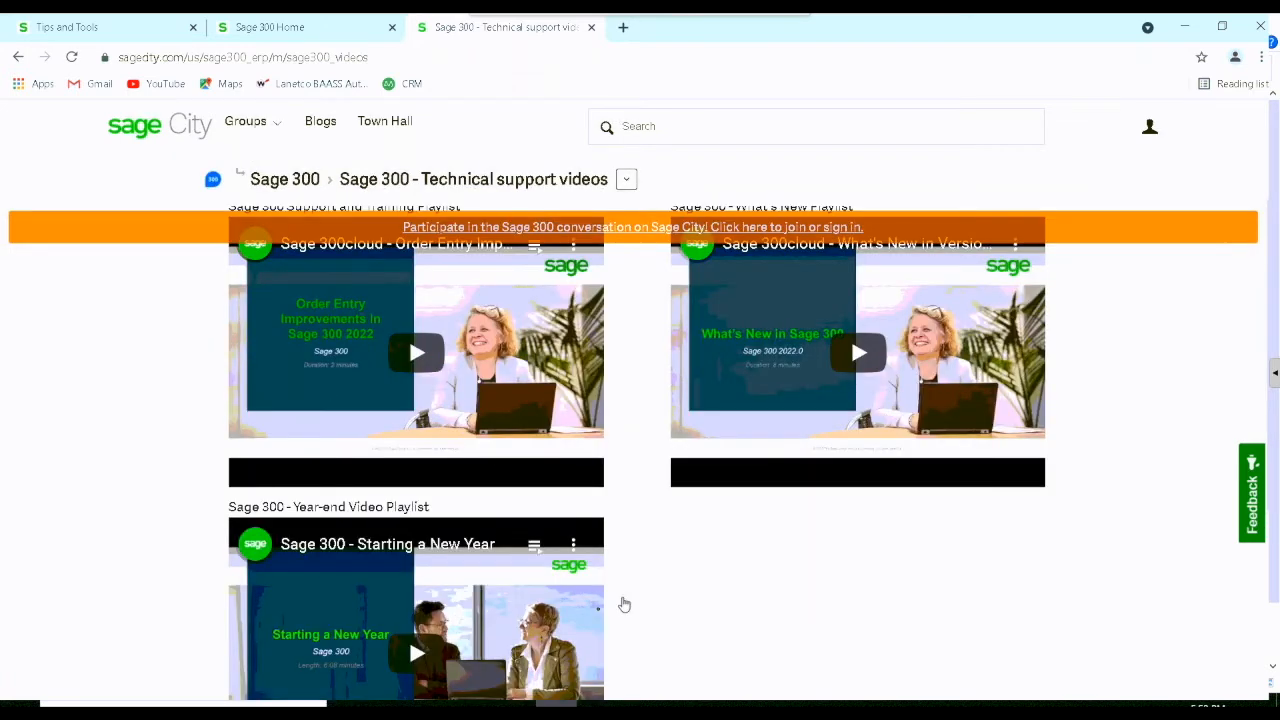
scroll(615, 605, down, 2)
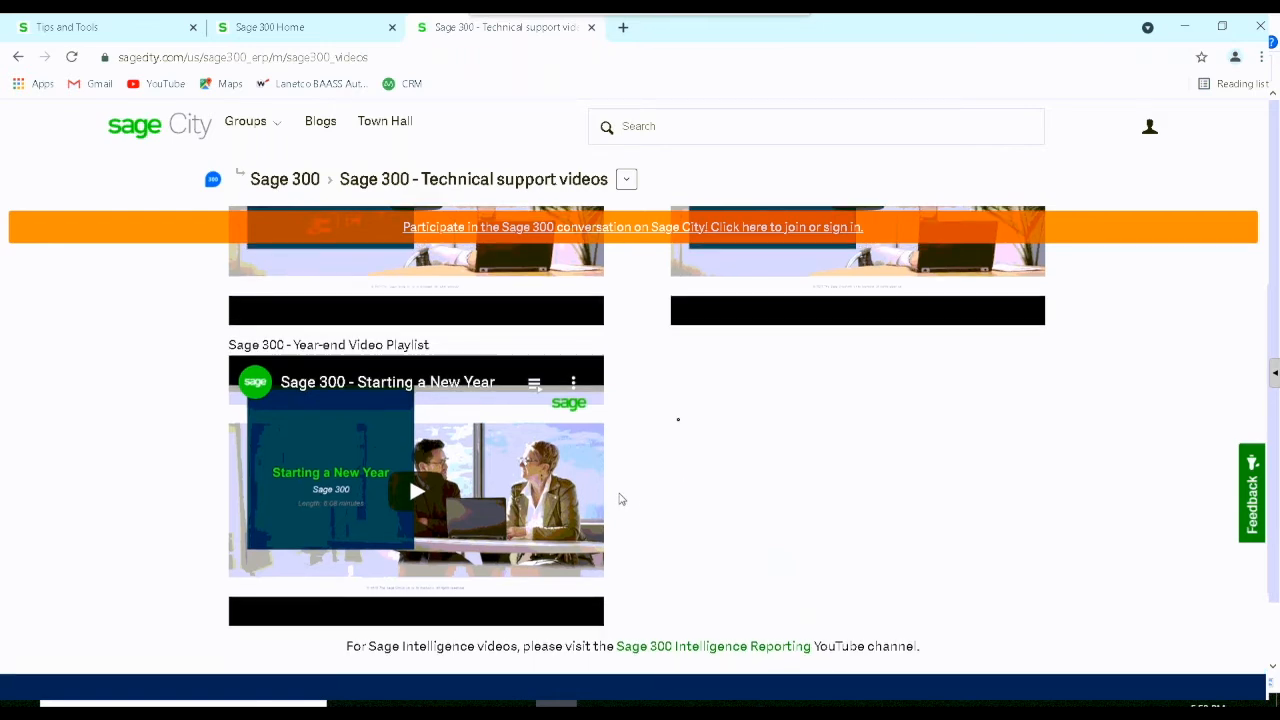
scroll(620, 497, up, 4)
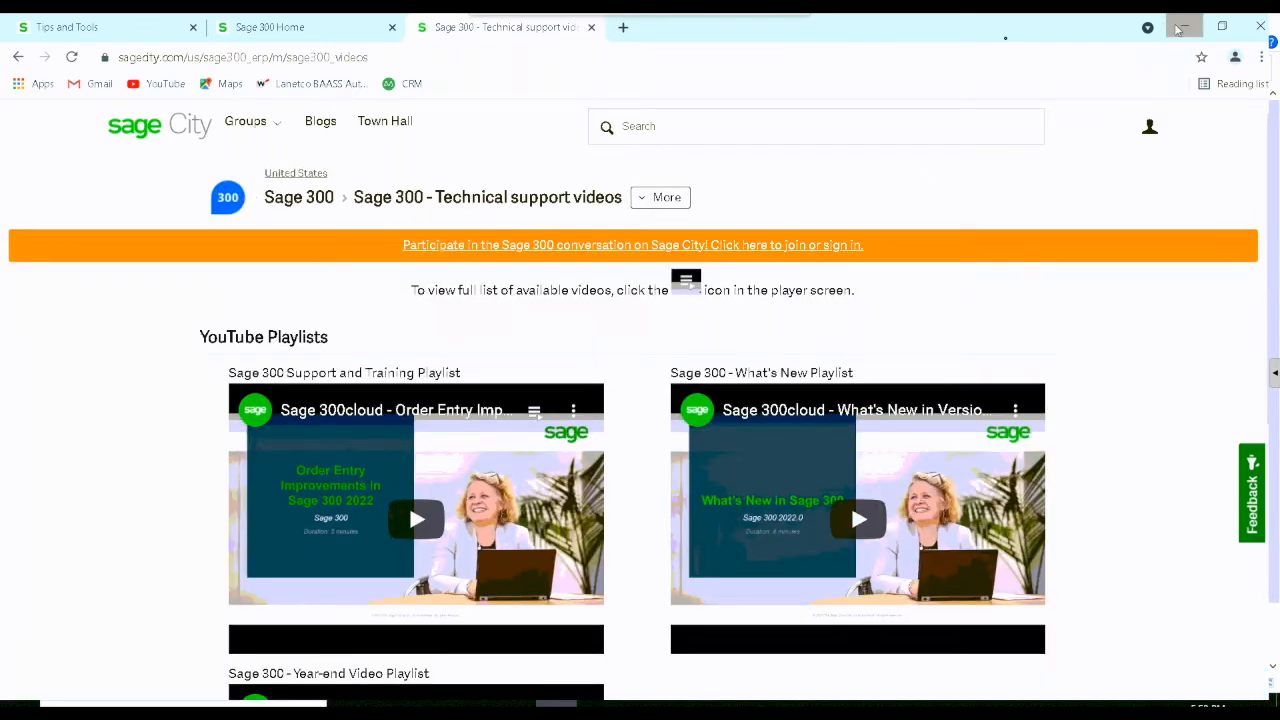
click(1184, 26)
click(582, 80)
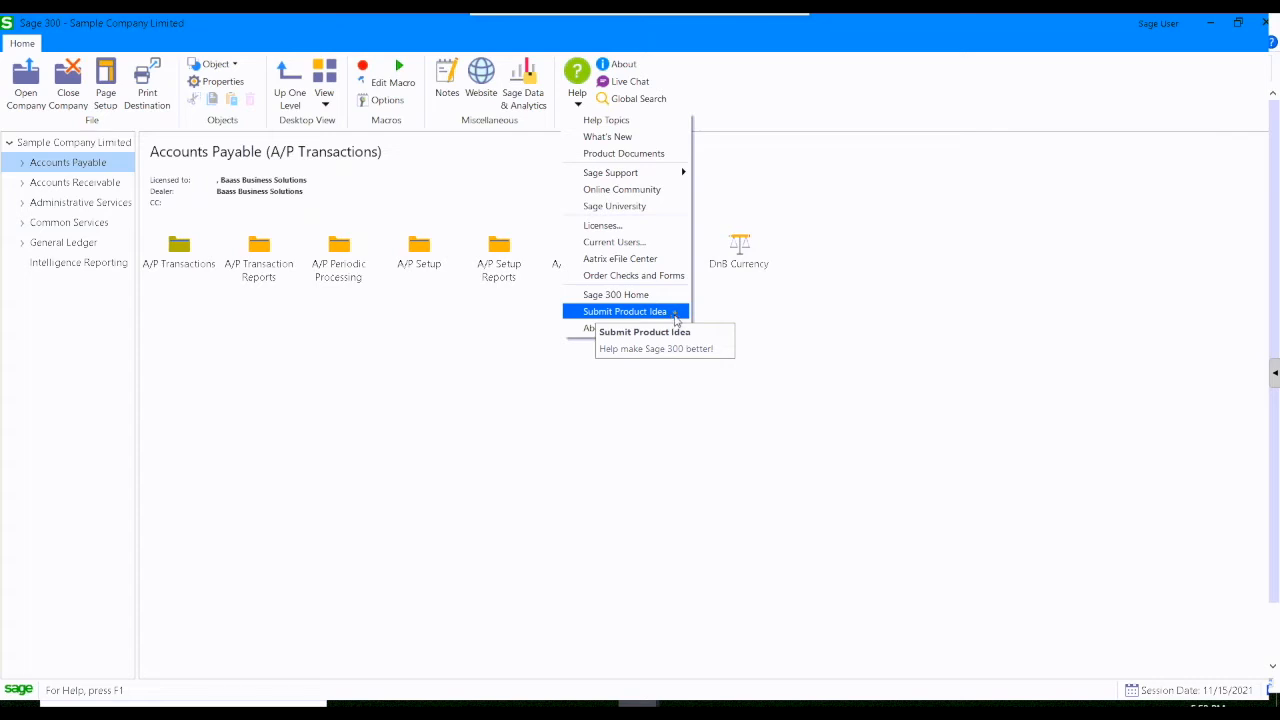
click(795, 335)
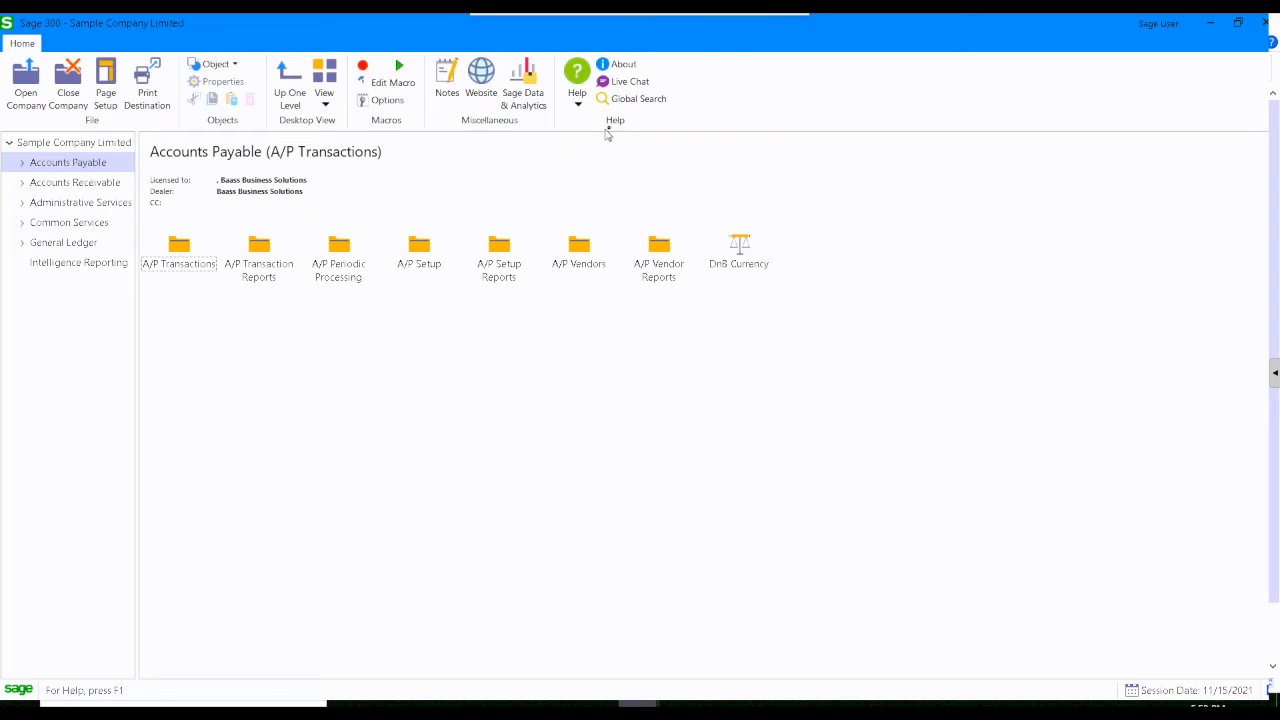
Open the Vendors screen under Accounts Payable and bring up the online help for that screen
click(24, 165)
click(24, 166)
click(23, 164)
double_click(580, 255)
double_click(259, 246)
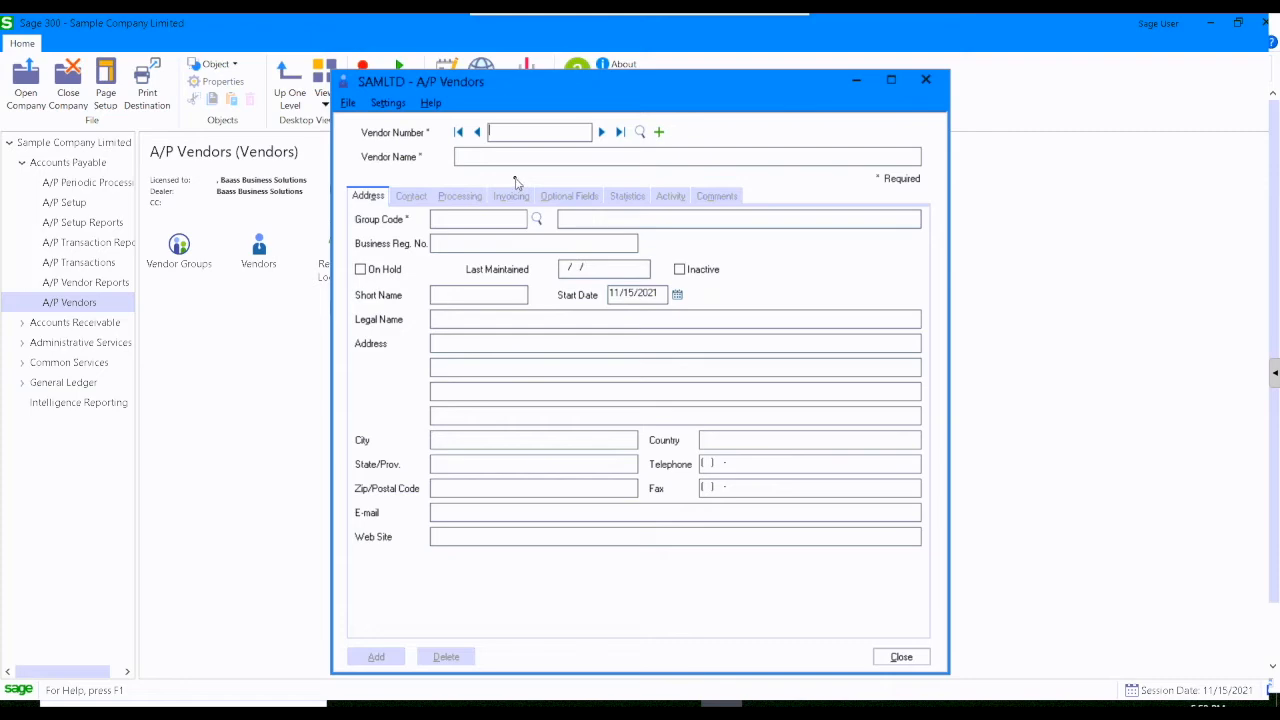
key(F1)
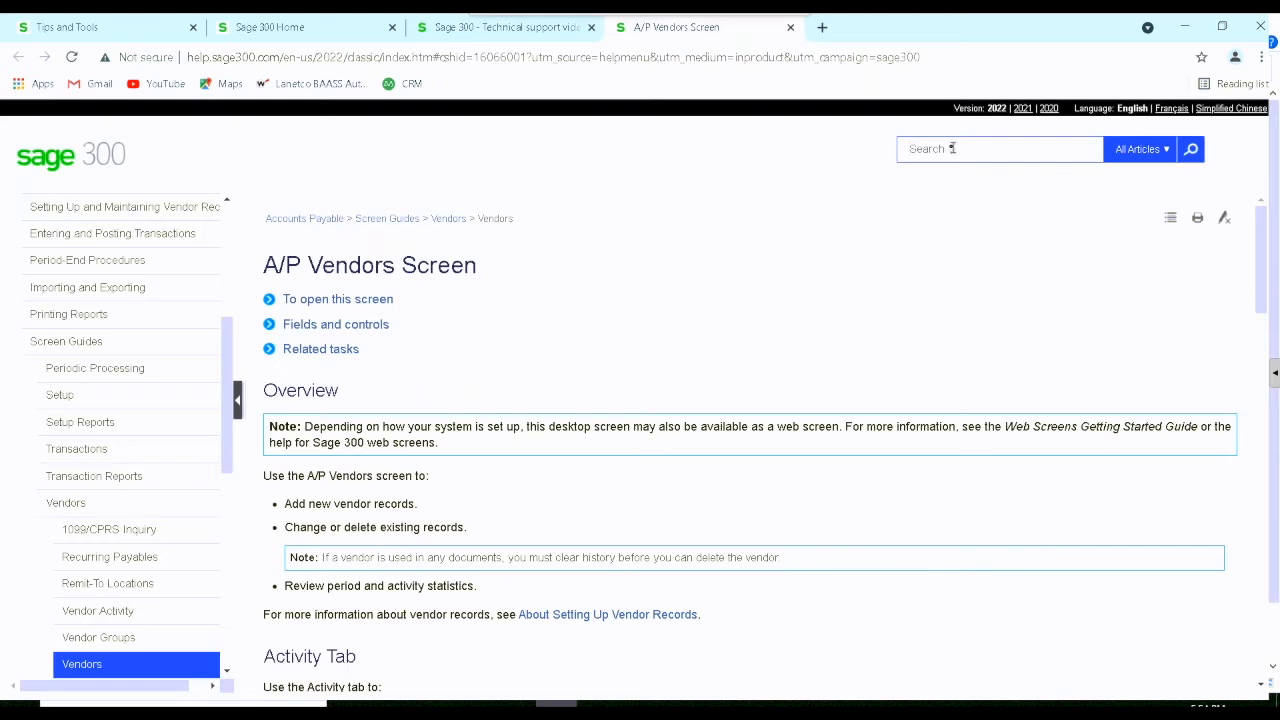
Search the online help for "tips" and open the Data Entry Tools and Shortcuts topic from Tips and Tools
text(tips)
key(Return)
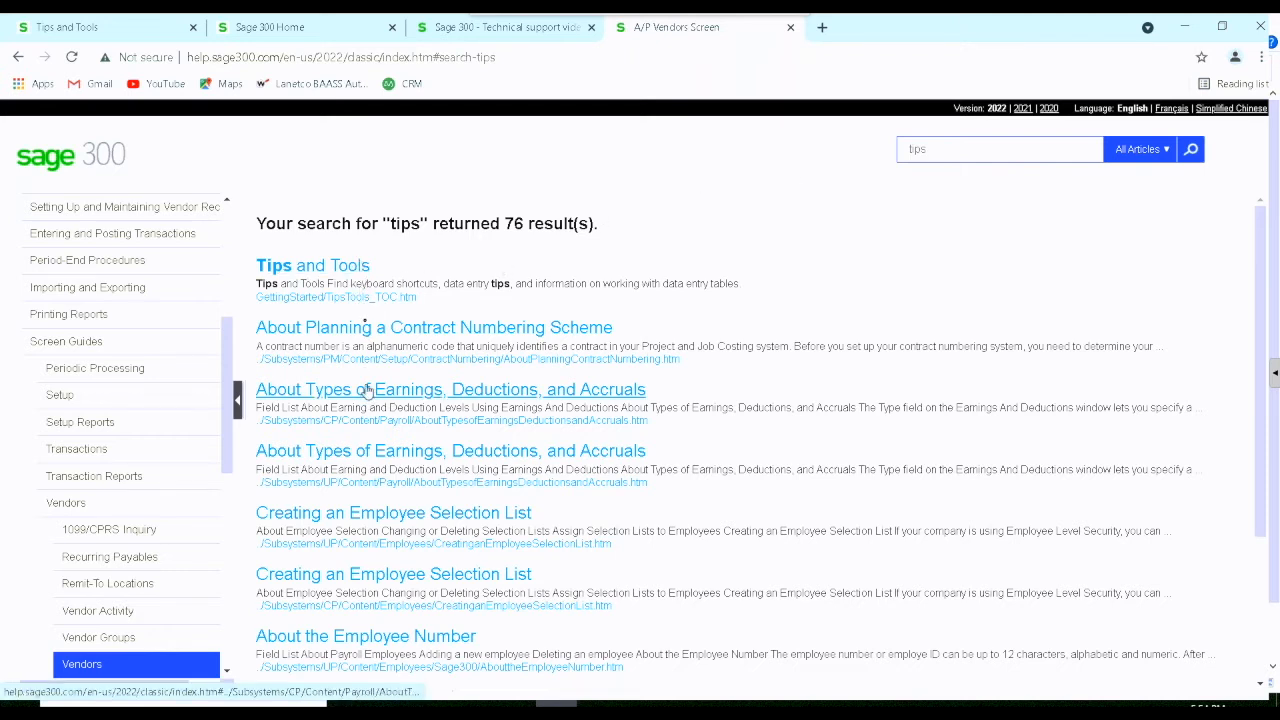
click(314, 268)
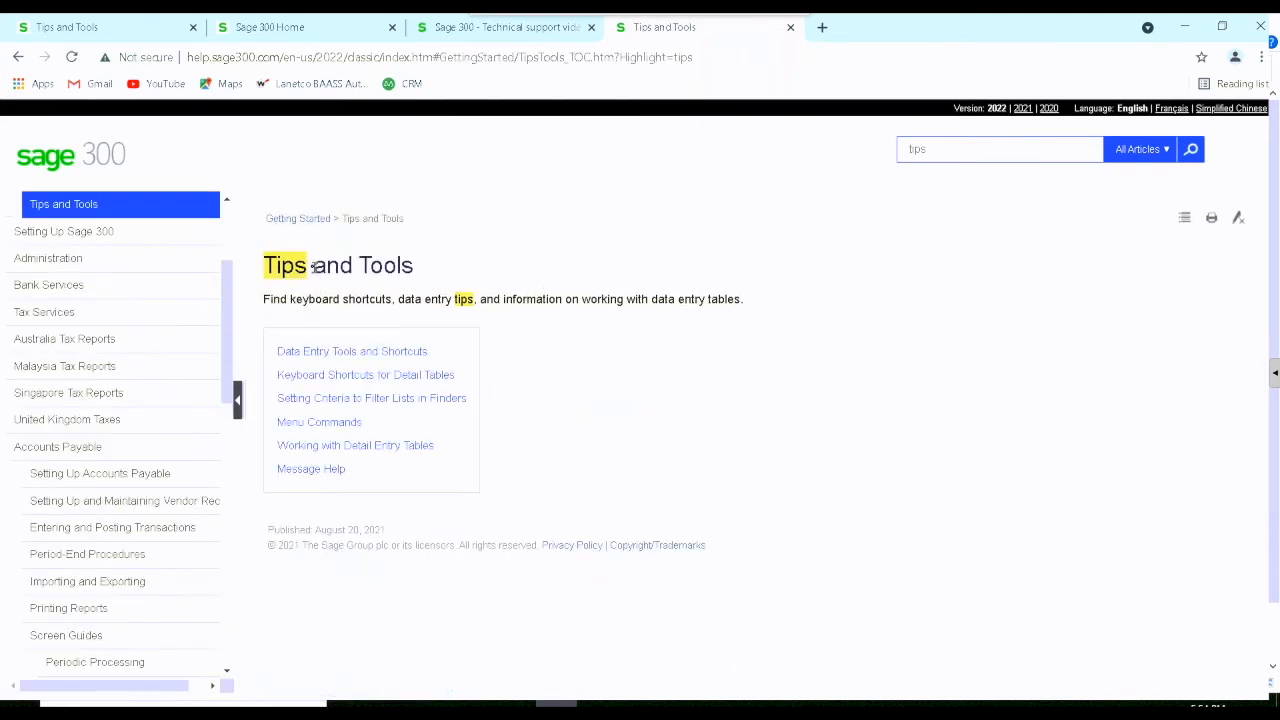
click(337, 422)
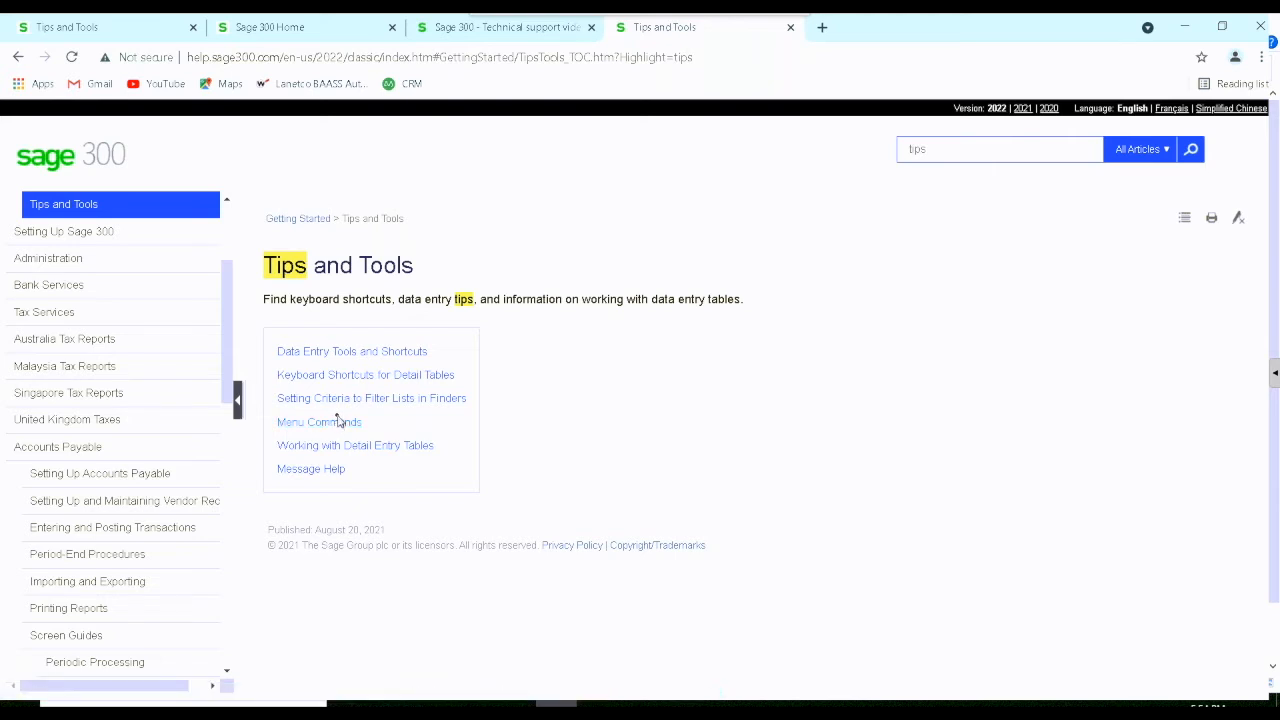
click(350, 355)
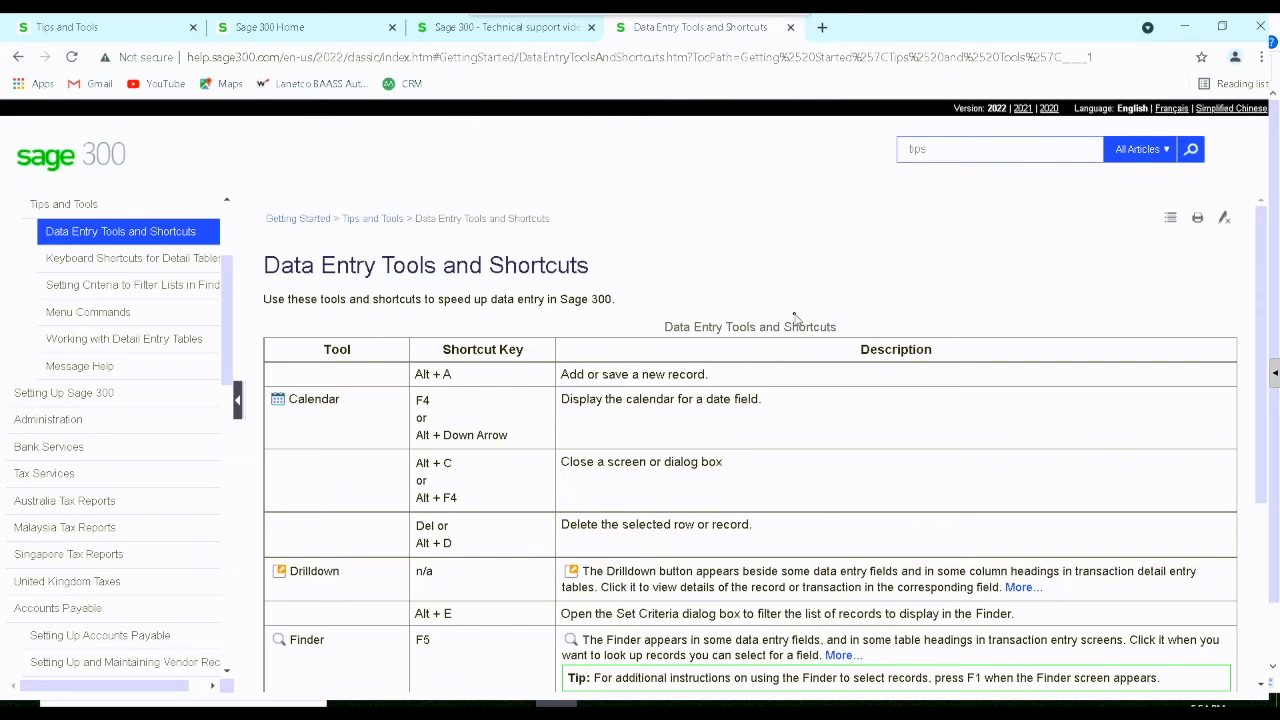
Look through the data entry shortcuts table and return to the company desktop
scroll(795, 315, down, 3)
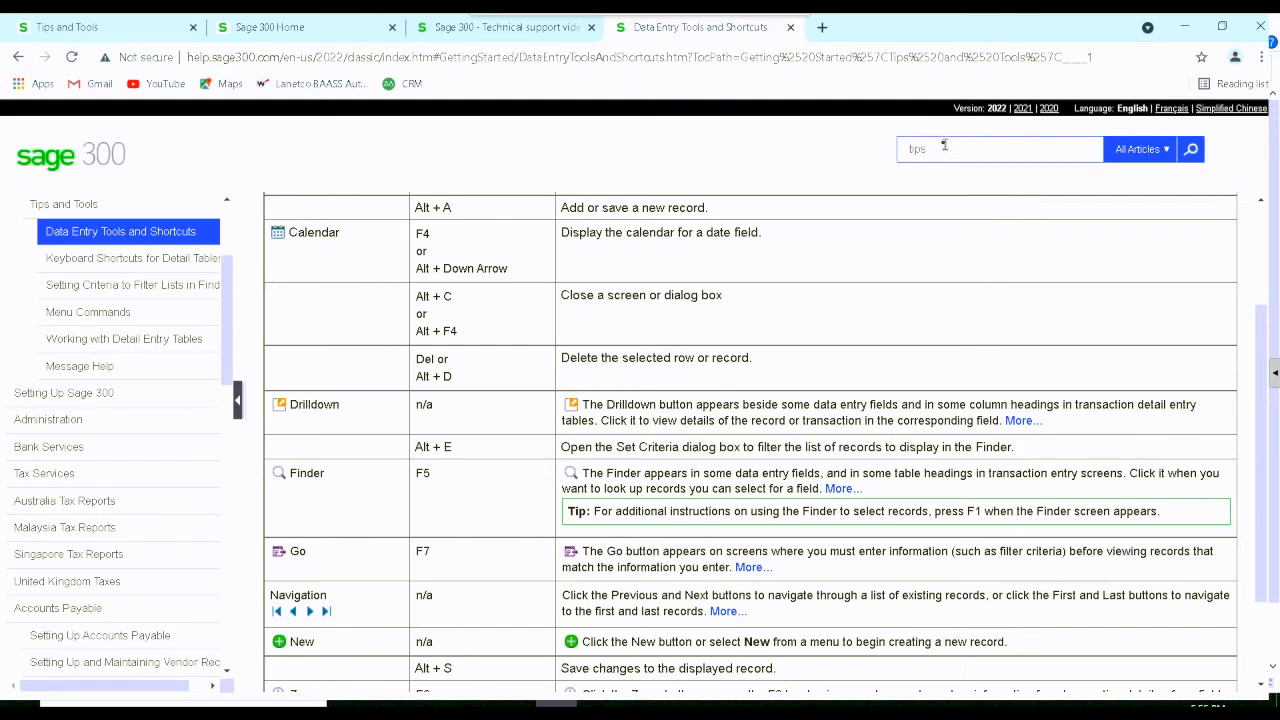
drag(932, 149, 892, 148)
drag(1263, 322, 1250, 200)
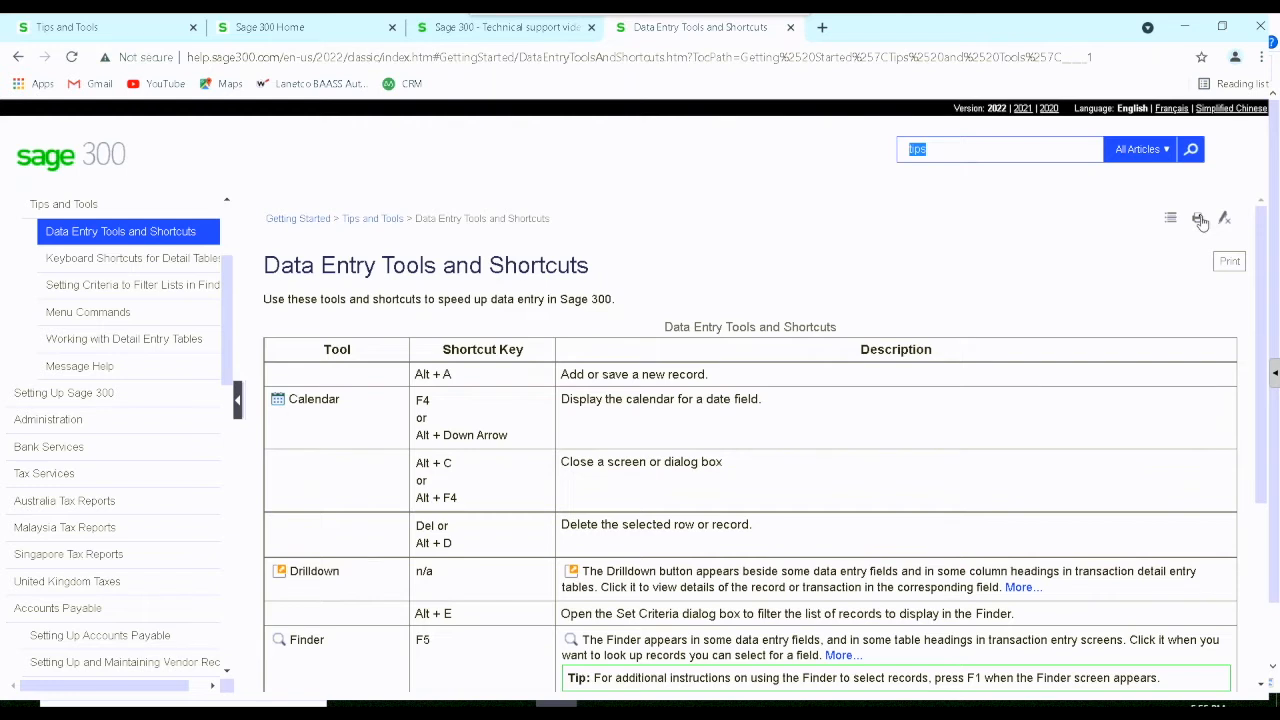
click(1186, 28)
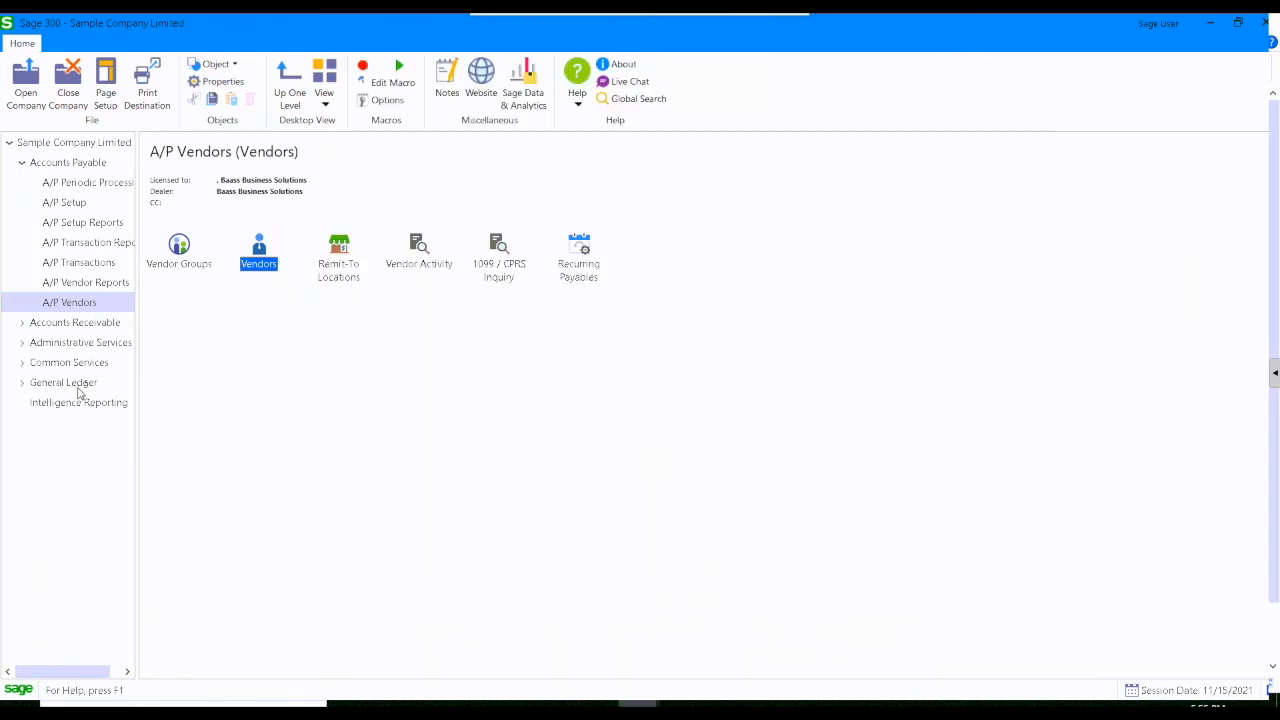
View the Print Destination options and close the dialog
click(150, 80)
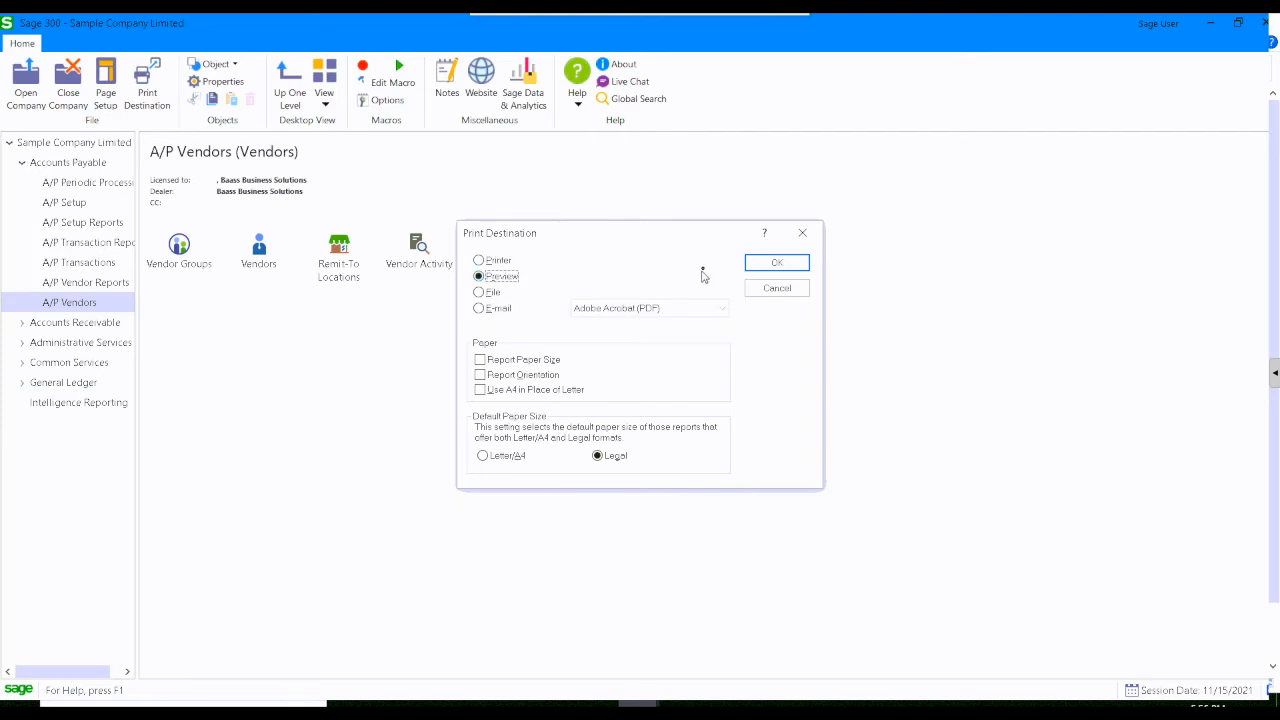
click(803, 233)
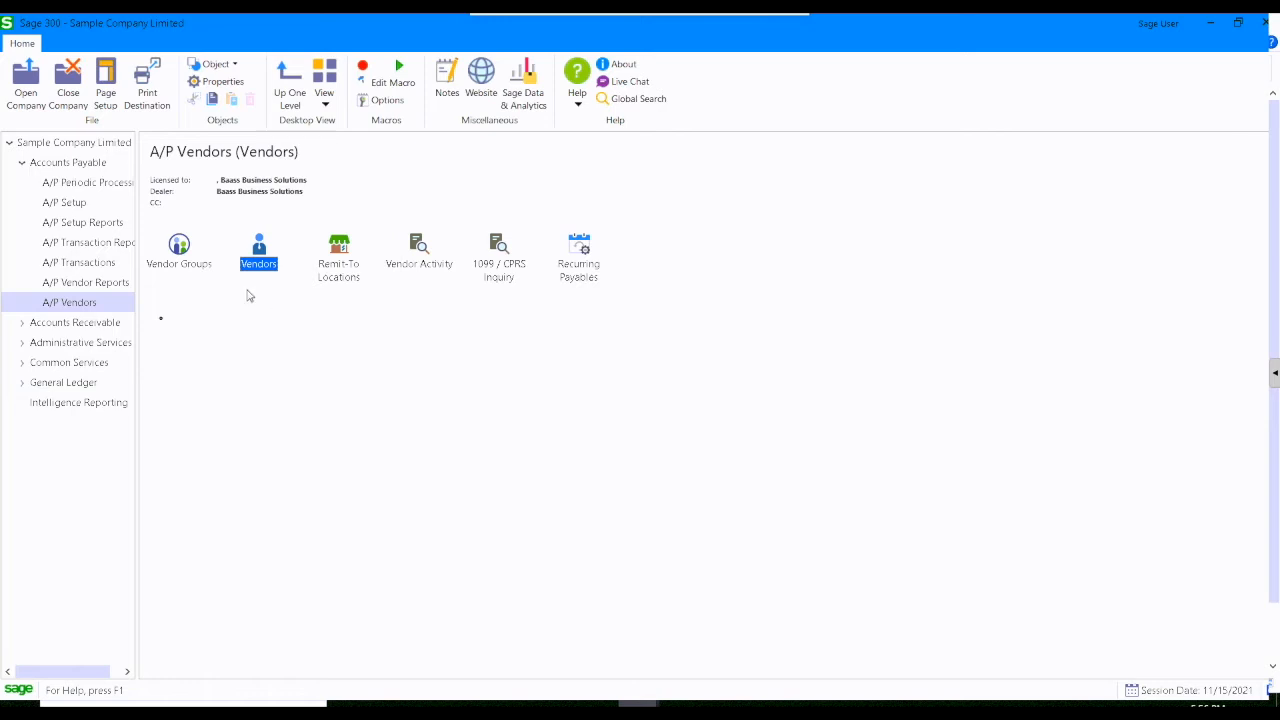
Open Print Financial Statements in the General Ledger Financial Reporter and print the Balsum01.xls statement to e-mail
click(80, 386)
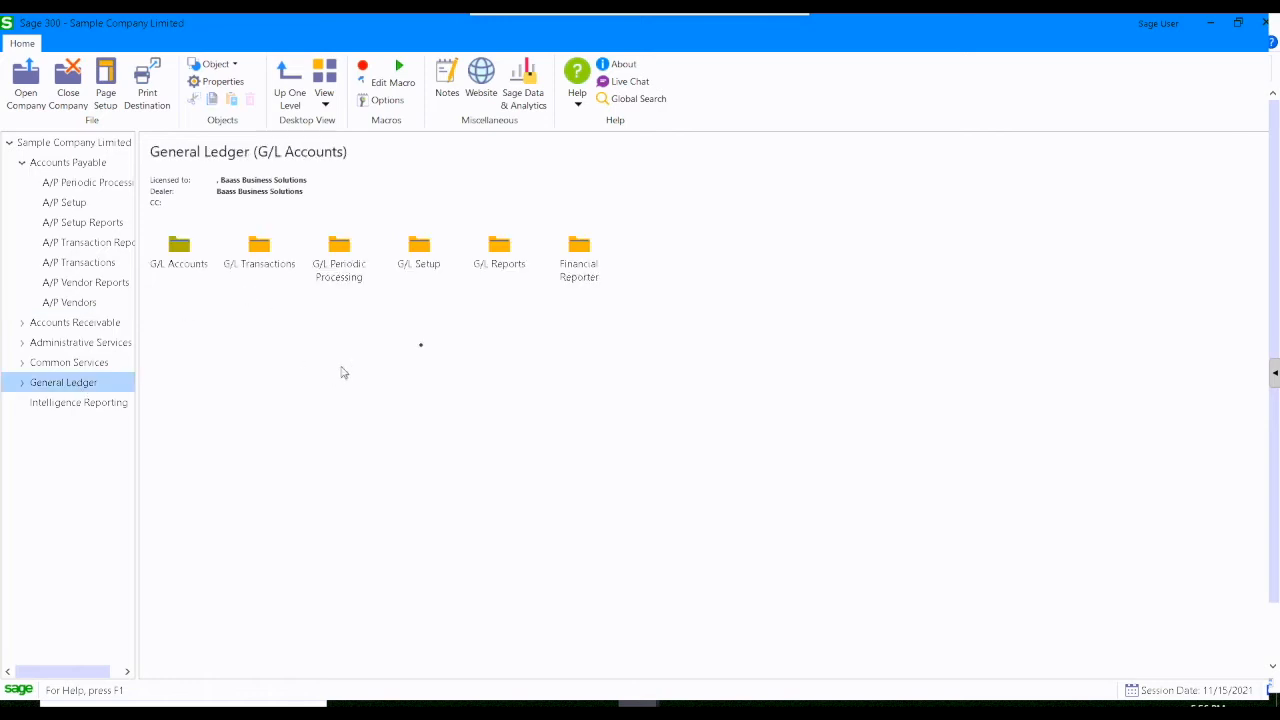
double_click(579, 256)
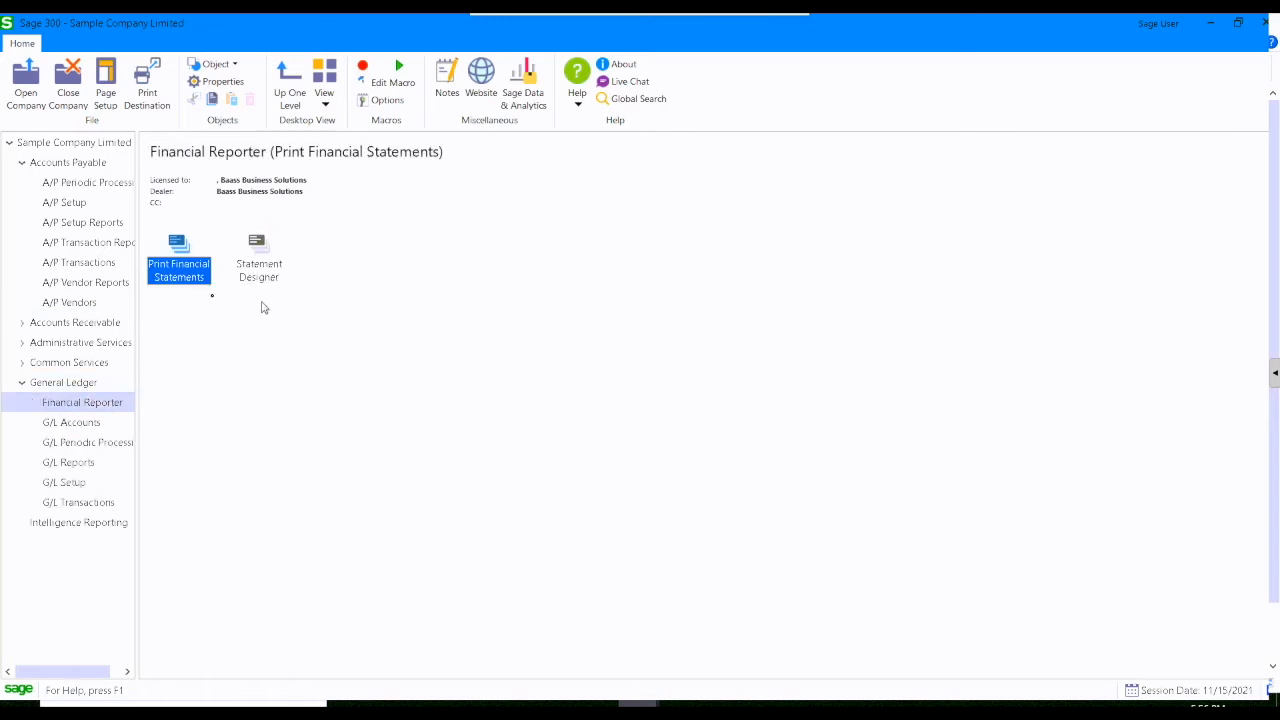
double_click(180, 250)
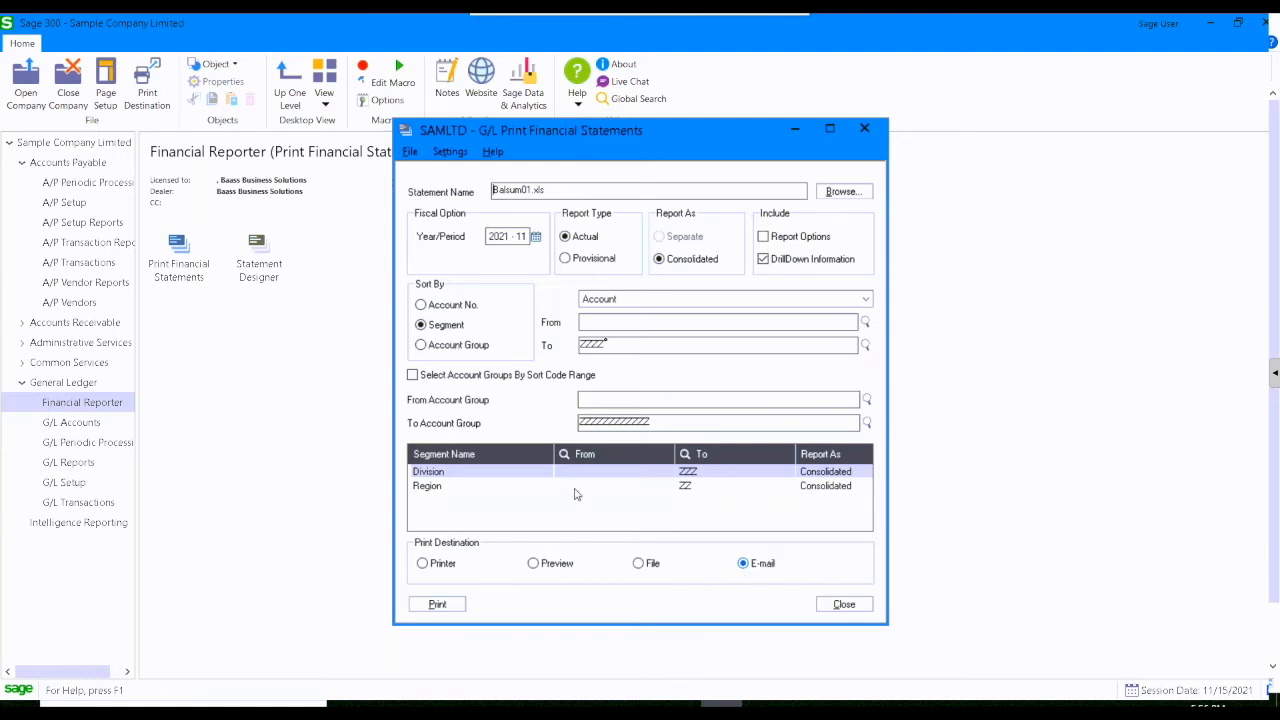
drag(580, 193, 473, 191)
click(438, 607)
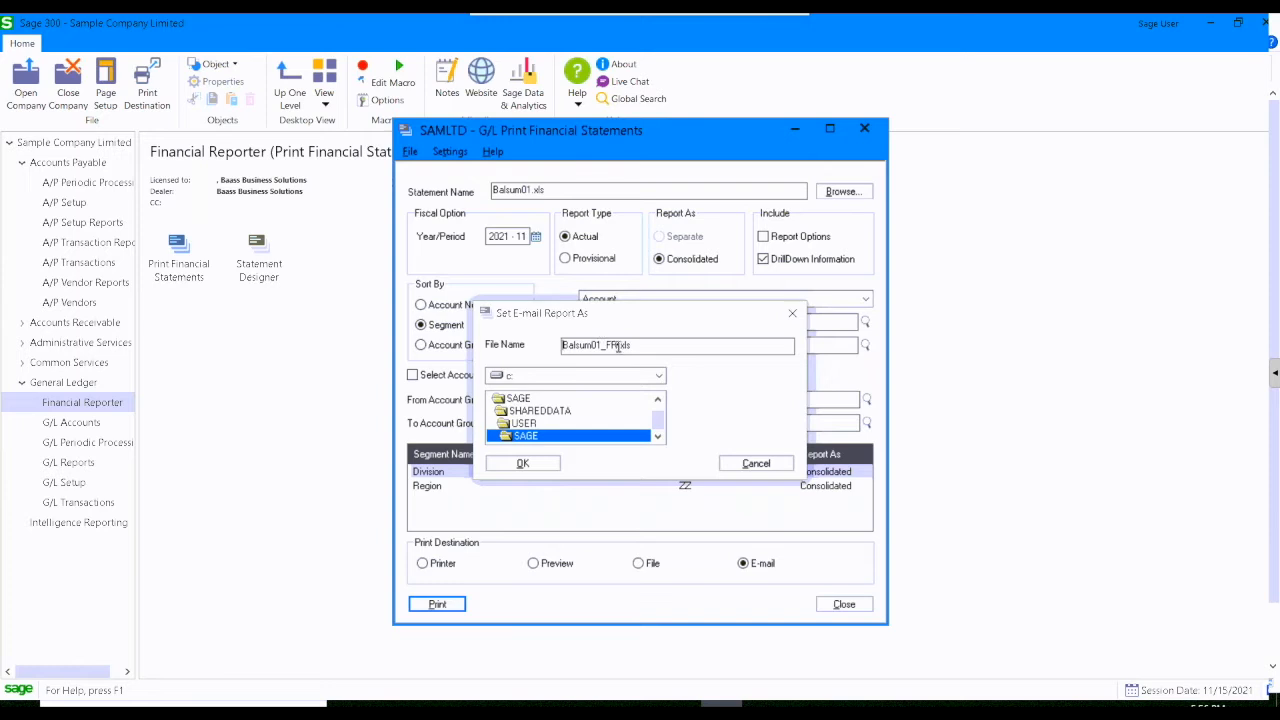
Name the e-mailed report file Balsum01_TEST.xls and generate the message with it attached
drag(618, 345, 610, 345)
key(BackSpace)
key(BackSpace)
text(TEST)
click(539, 465)
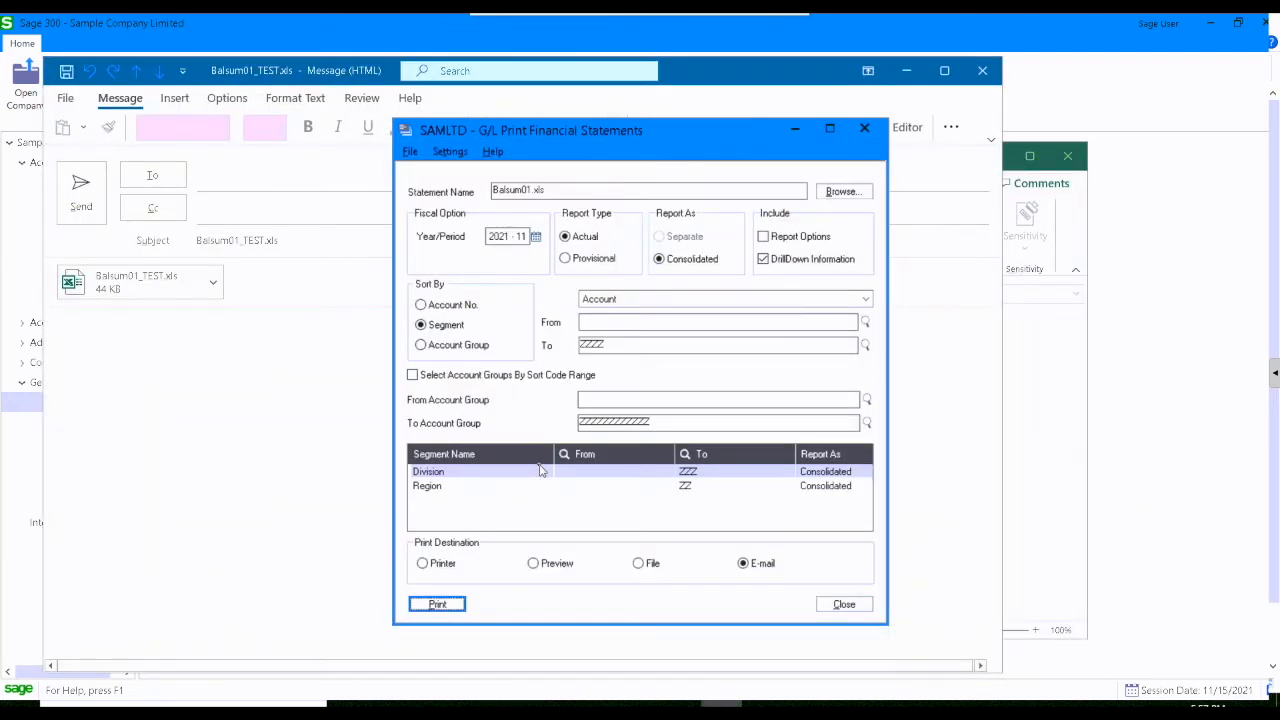
View the recent recipients offered for the report's e-mail message and close the message without sending it
click(800, 130)
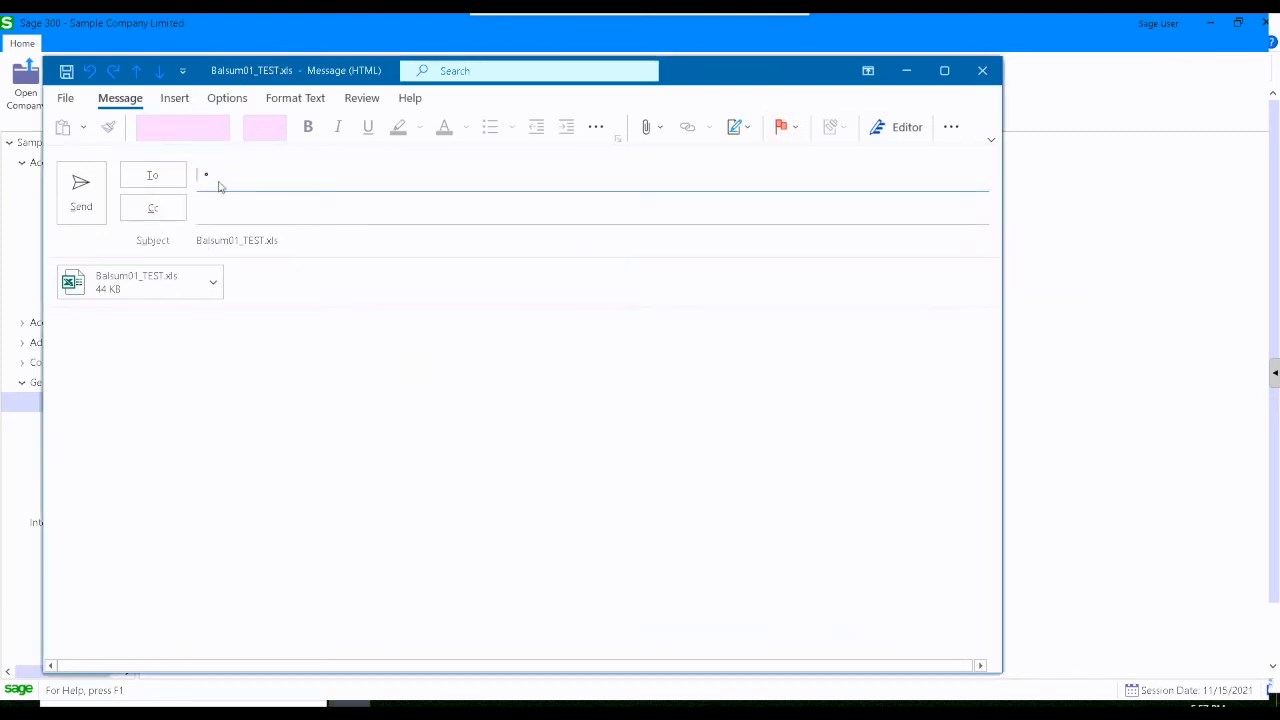
click(207, 175)
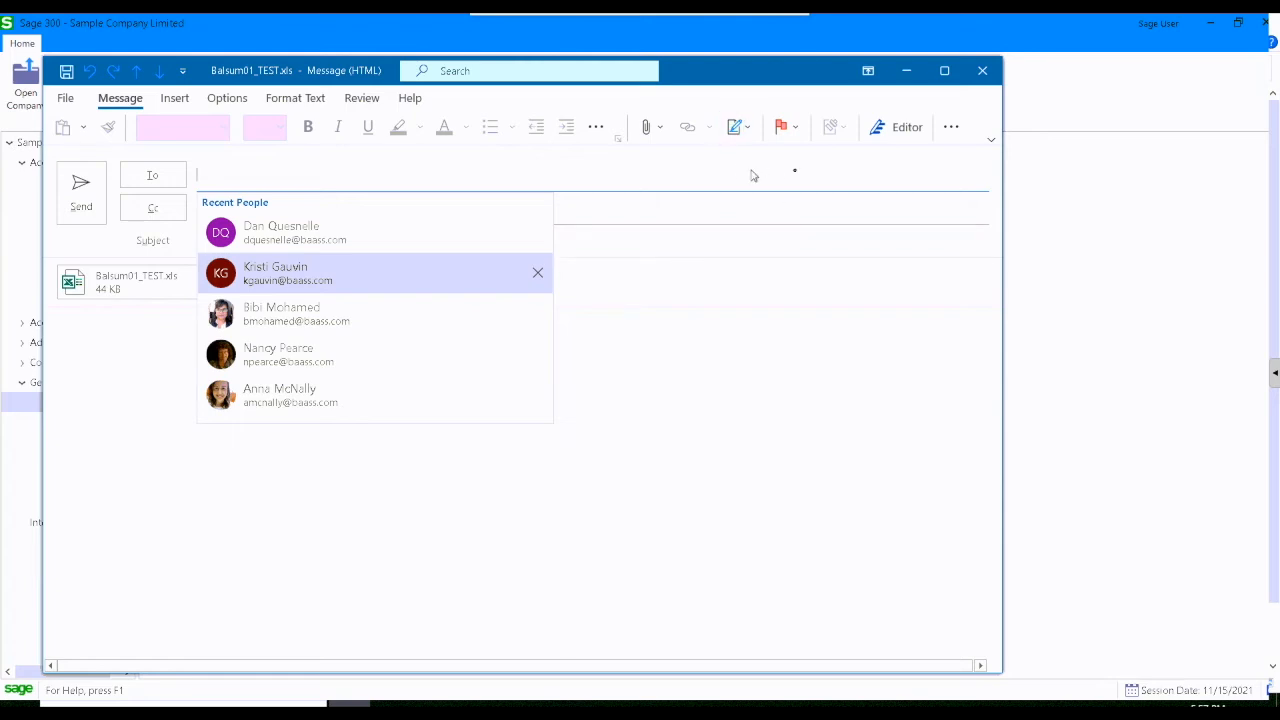
click(985, 71)
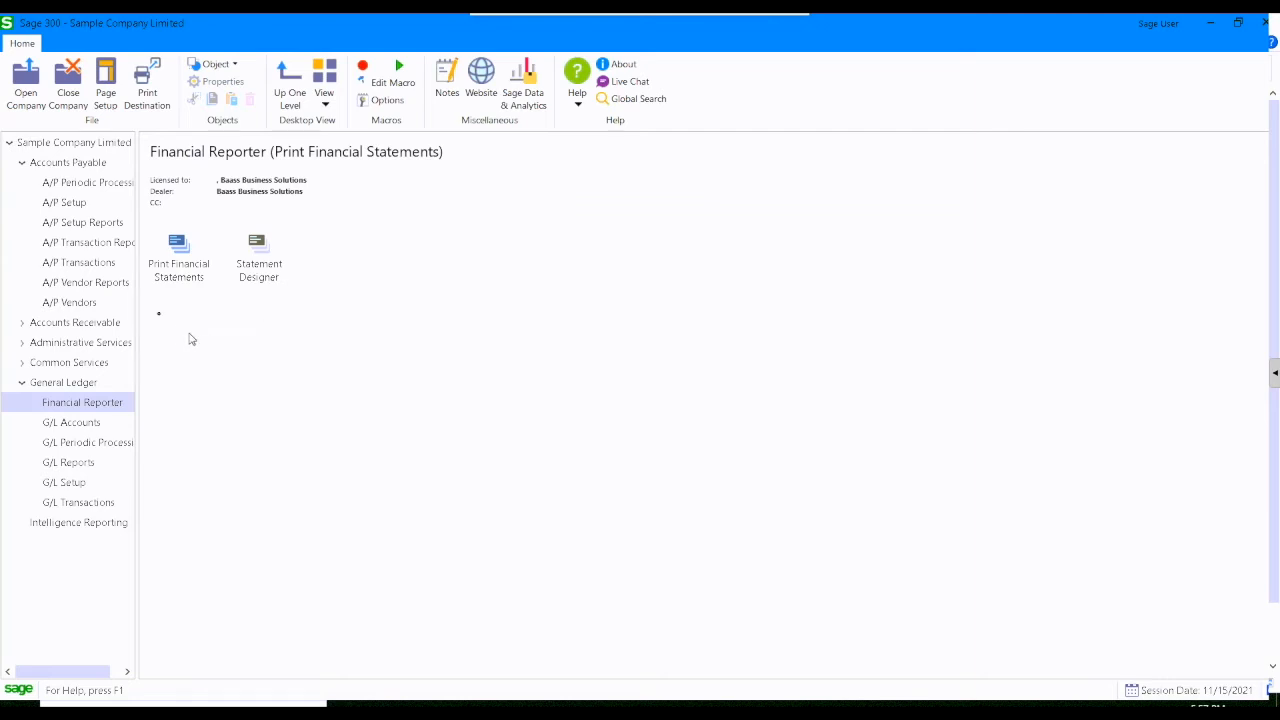
Open the Invoice Batch List in A/P Transactions and examine the description and entry count of error batch 60
click(95, 265)
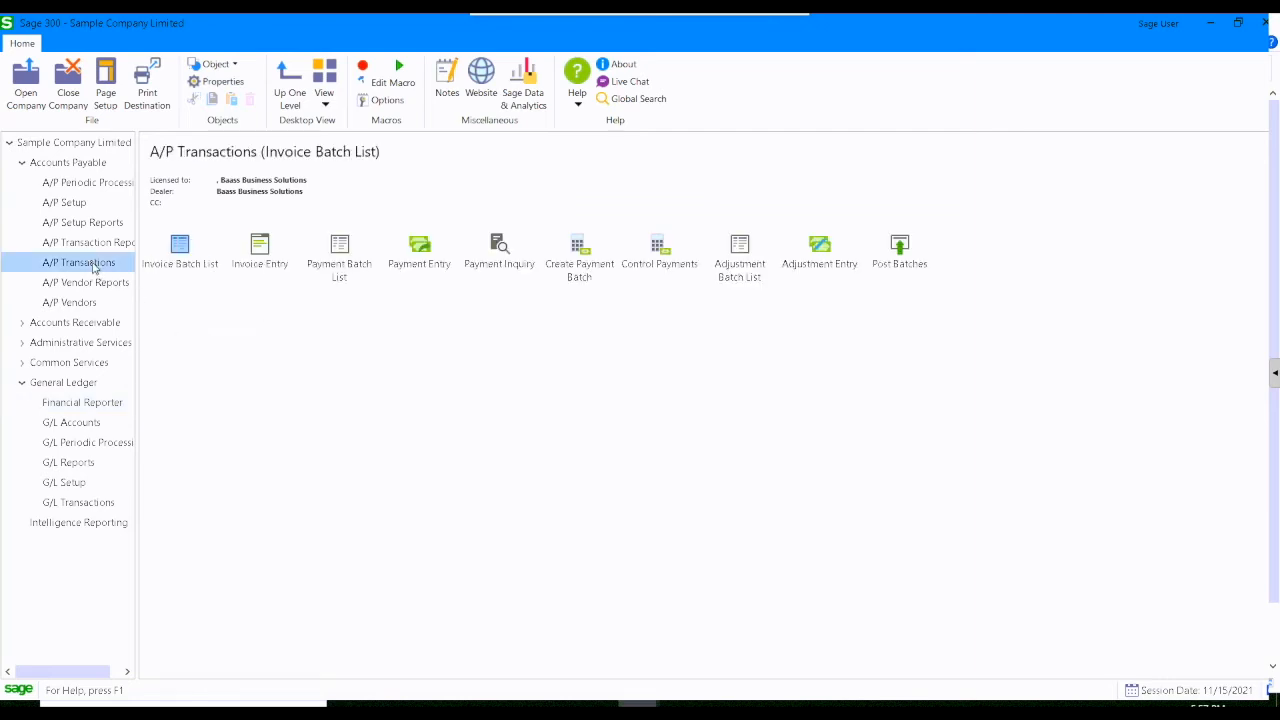
double_click(181, 250)
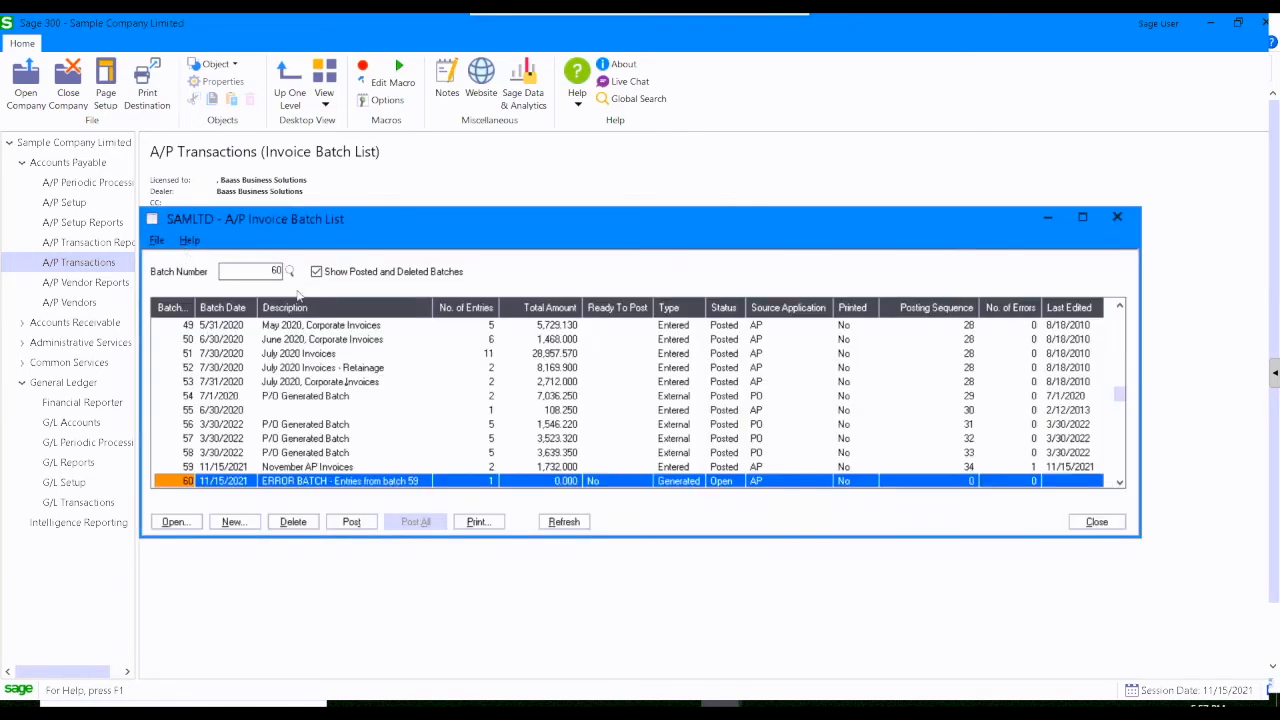
click(356, 483)
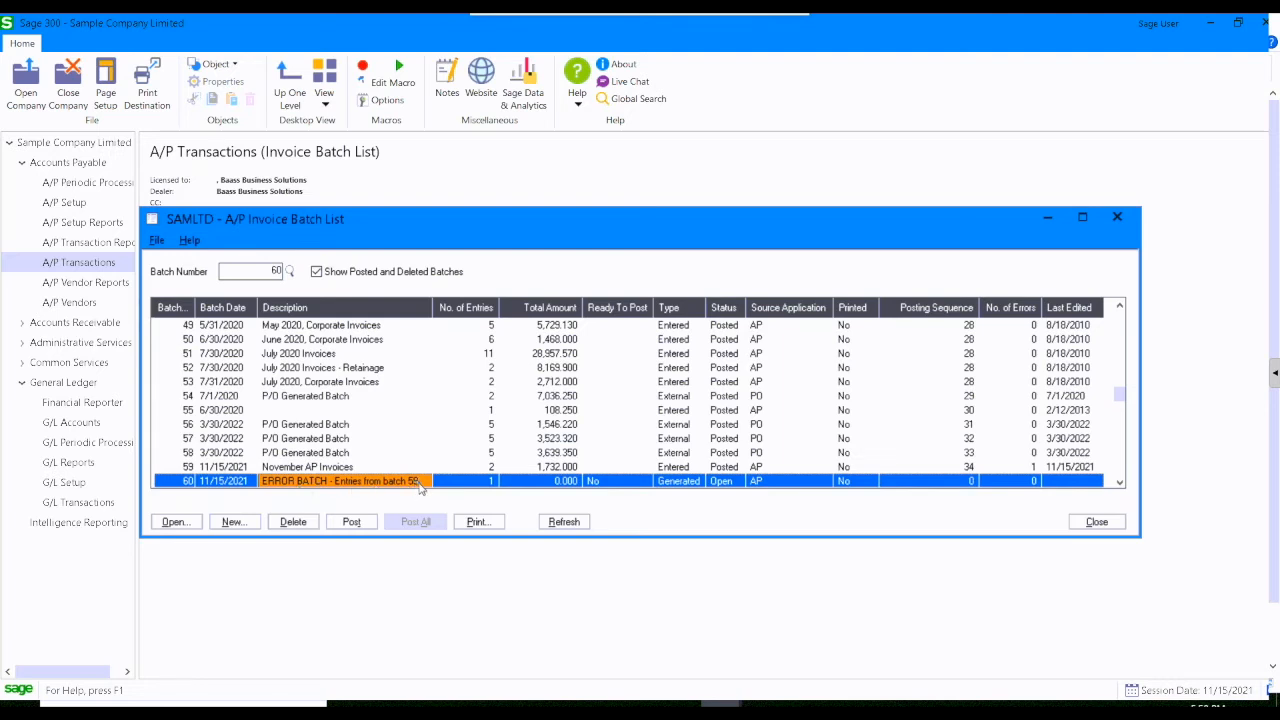
click(496, 487)
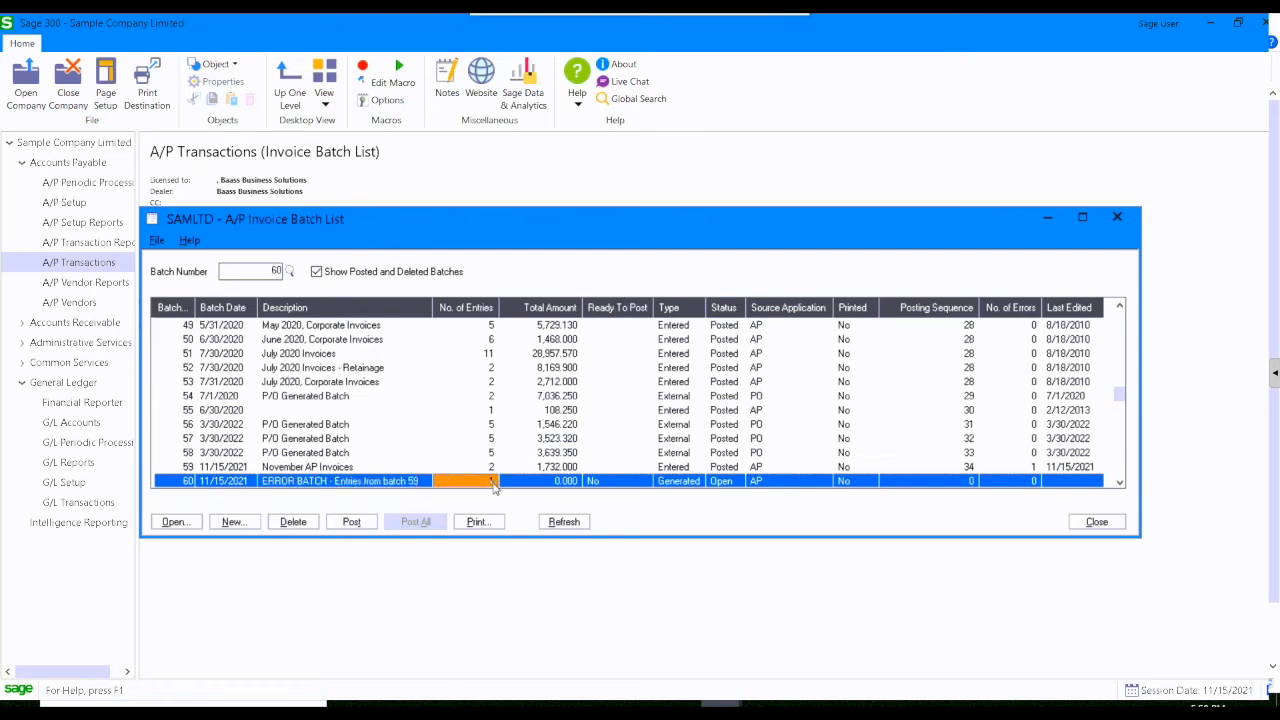
Compare the number of entries in posted batch 59 with error batch 60, and check the number of errors for batch 59
click(300, 468)
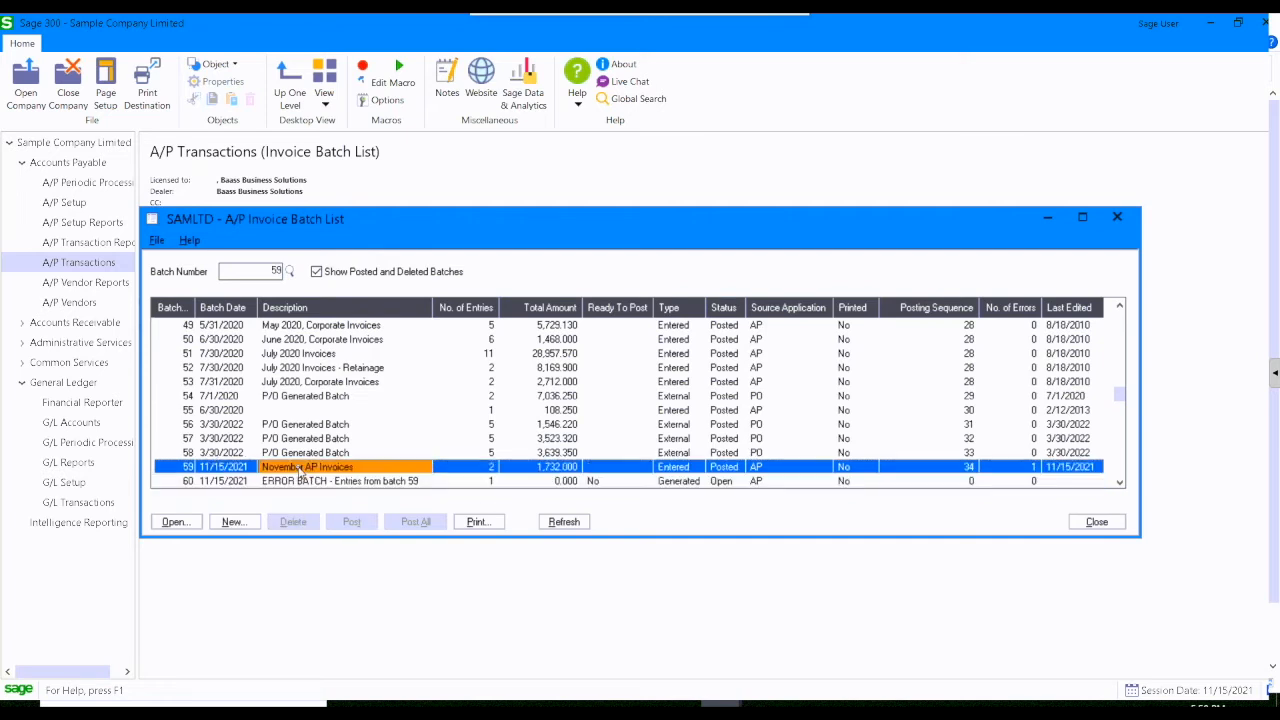
click(489, 470)
click(535, 470)
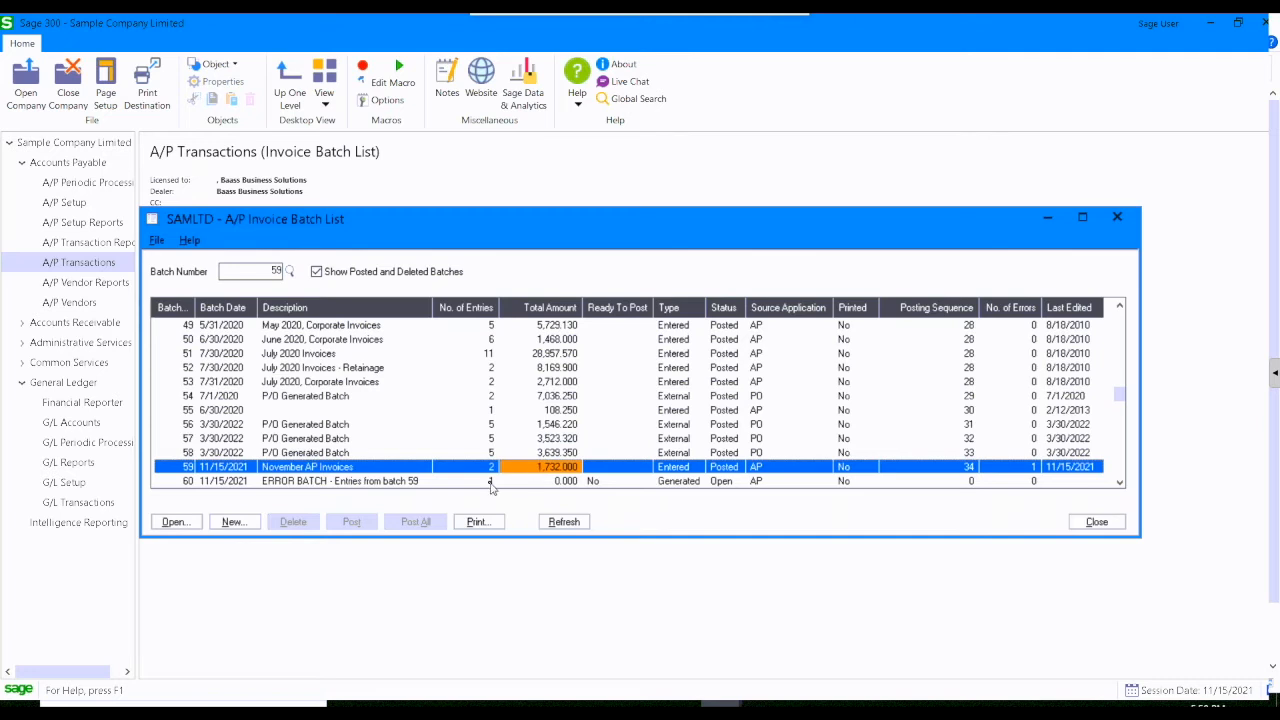
click(491, 483)
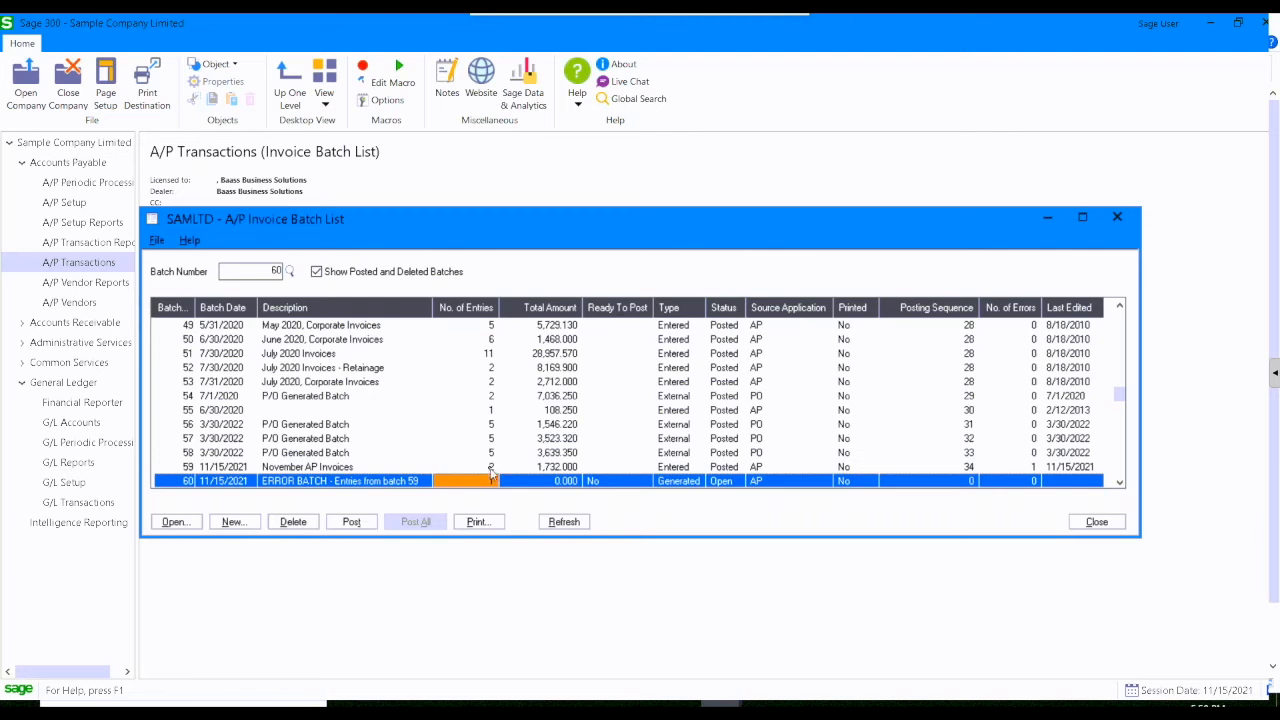
click(491, 469)
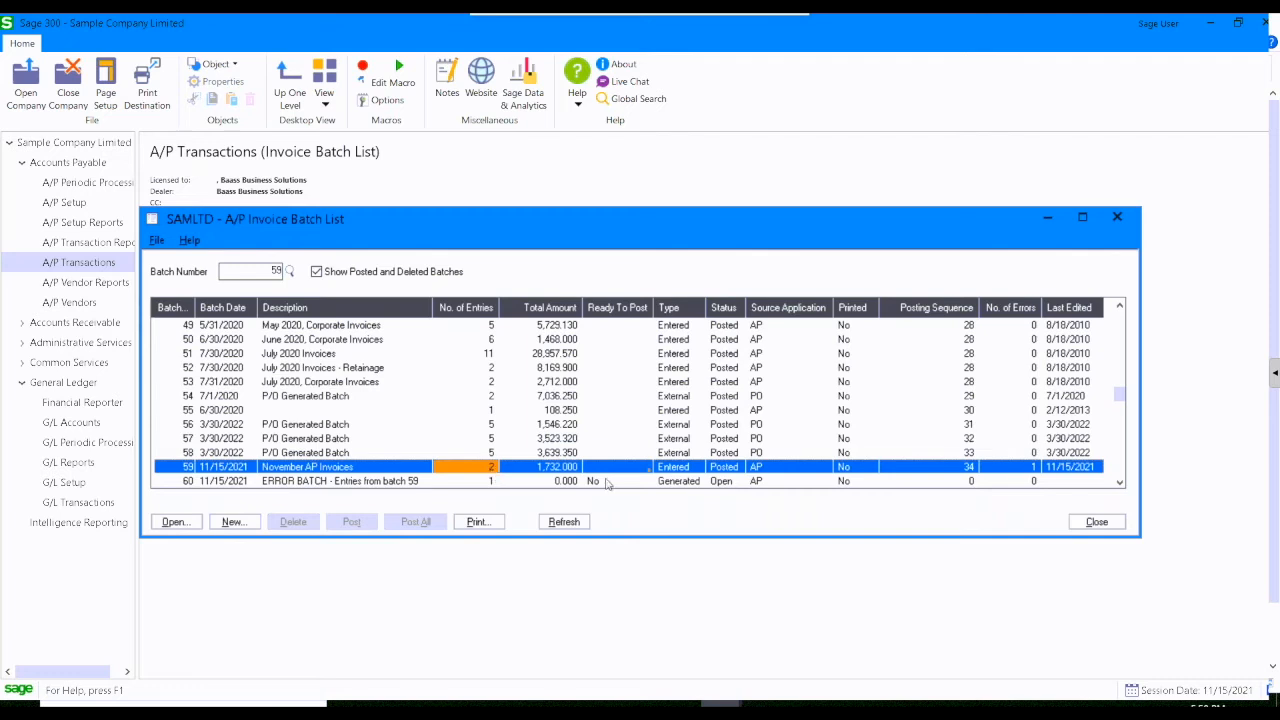
click(1027, 469)
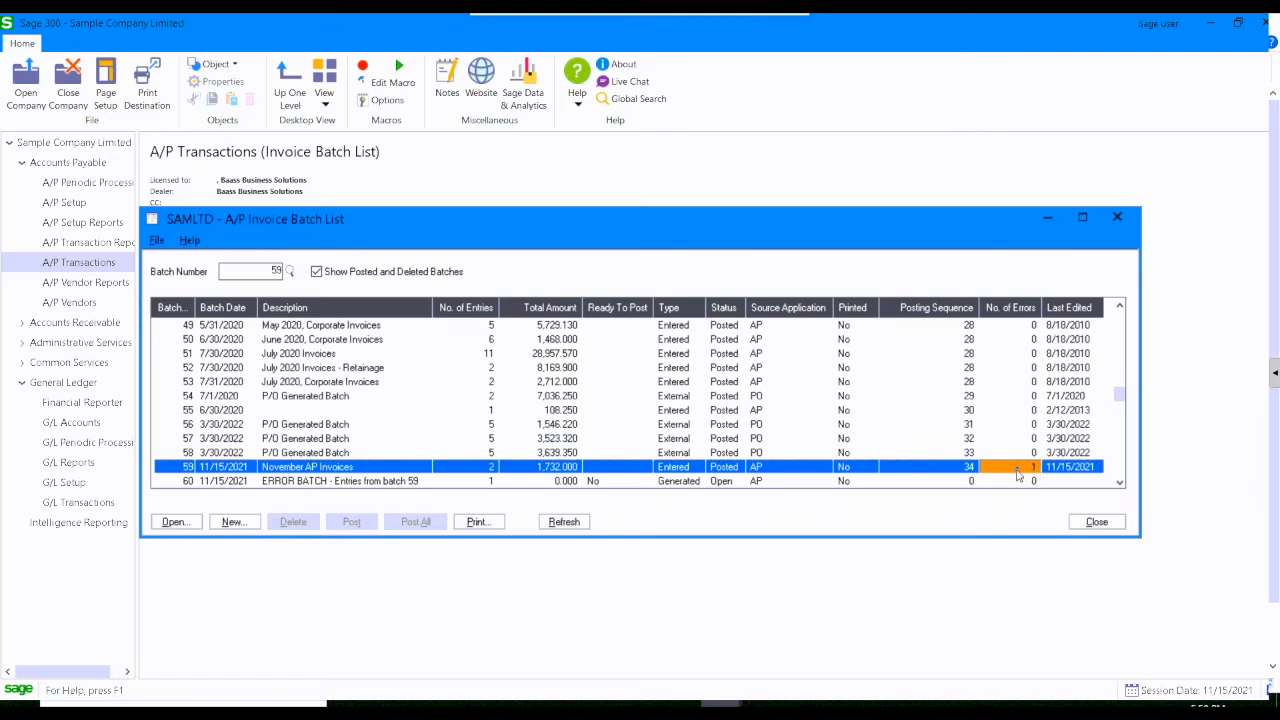
Print the invoice posting errors report for batch 59, posting sequence 34, read the preview at 150% zoom, and close the report
double_click(1022, 473)
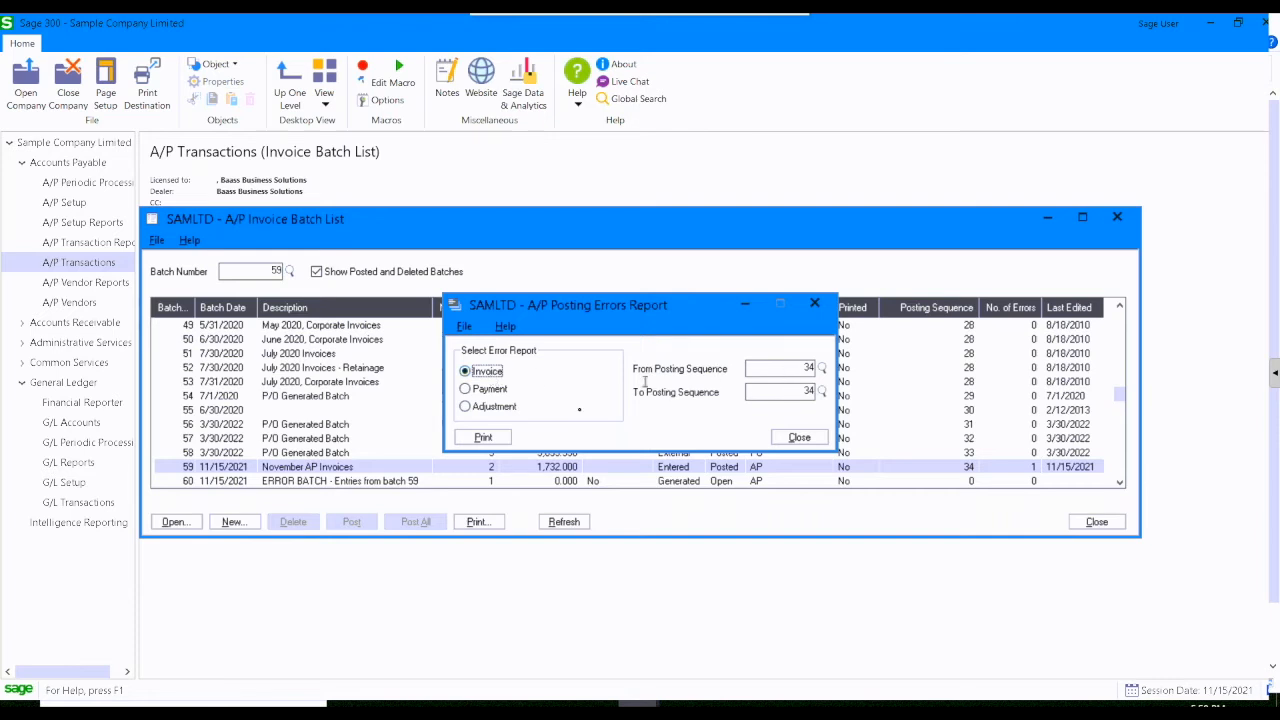
click(490, 440)
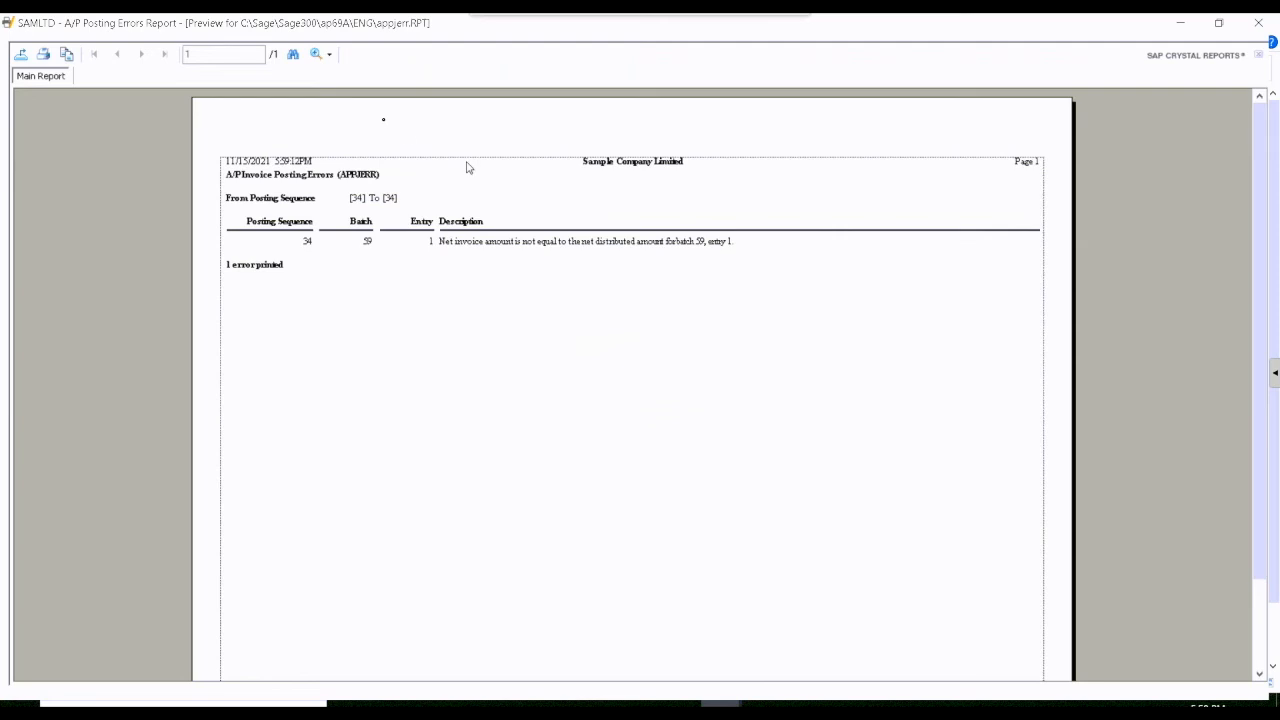
click(316, 56)
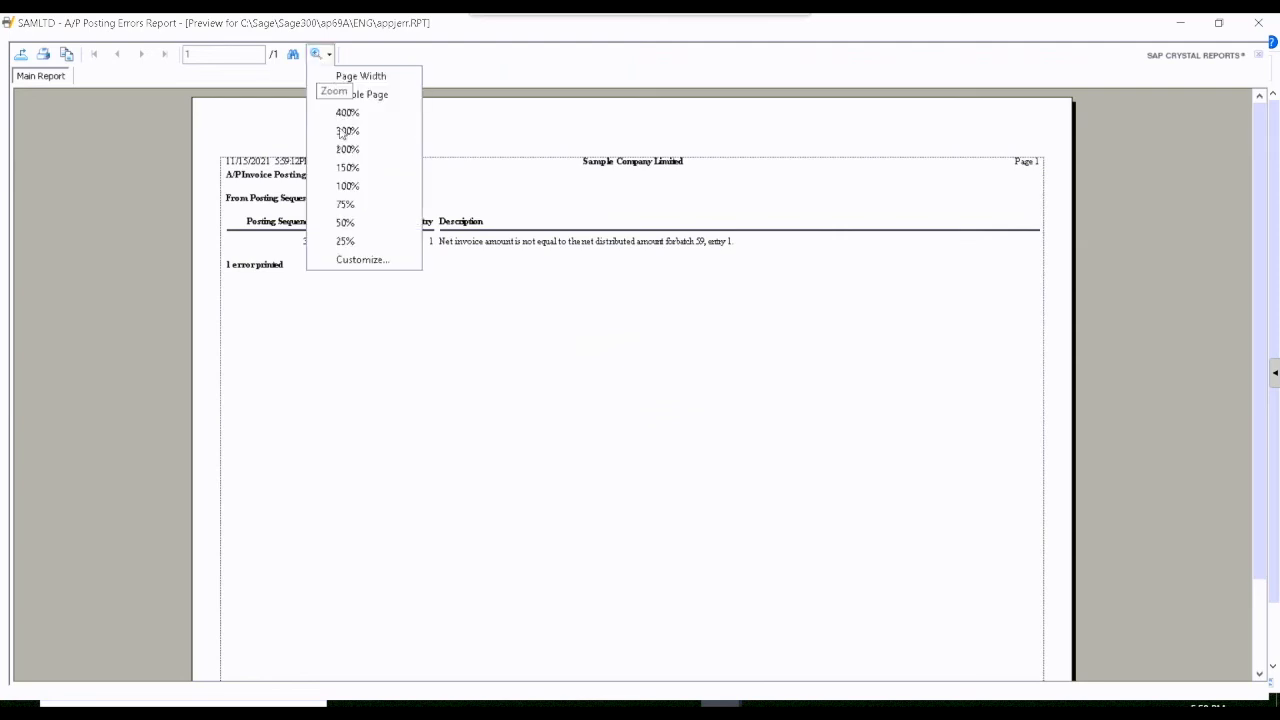
click(347, 168)
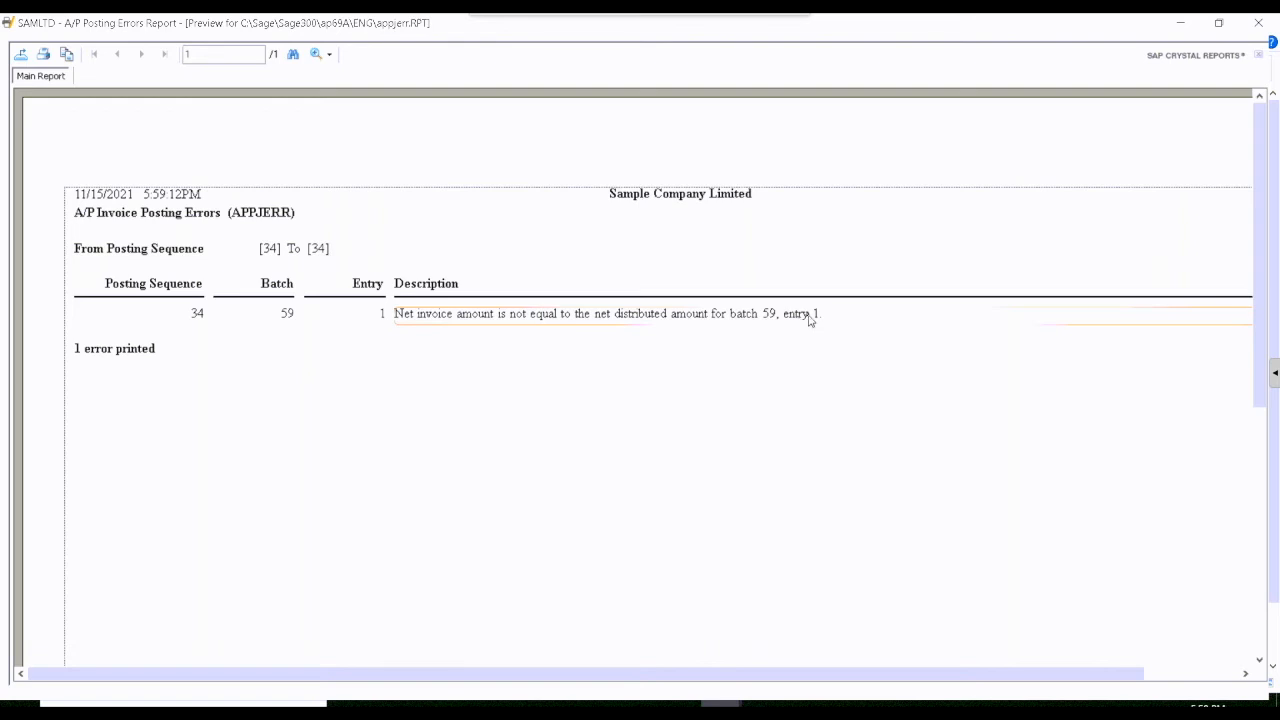
click(1260, 23)
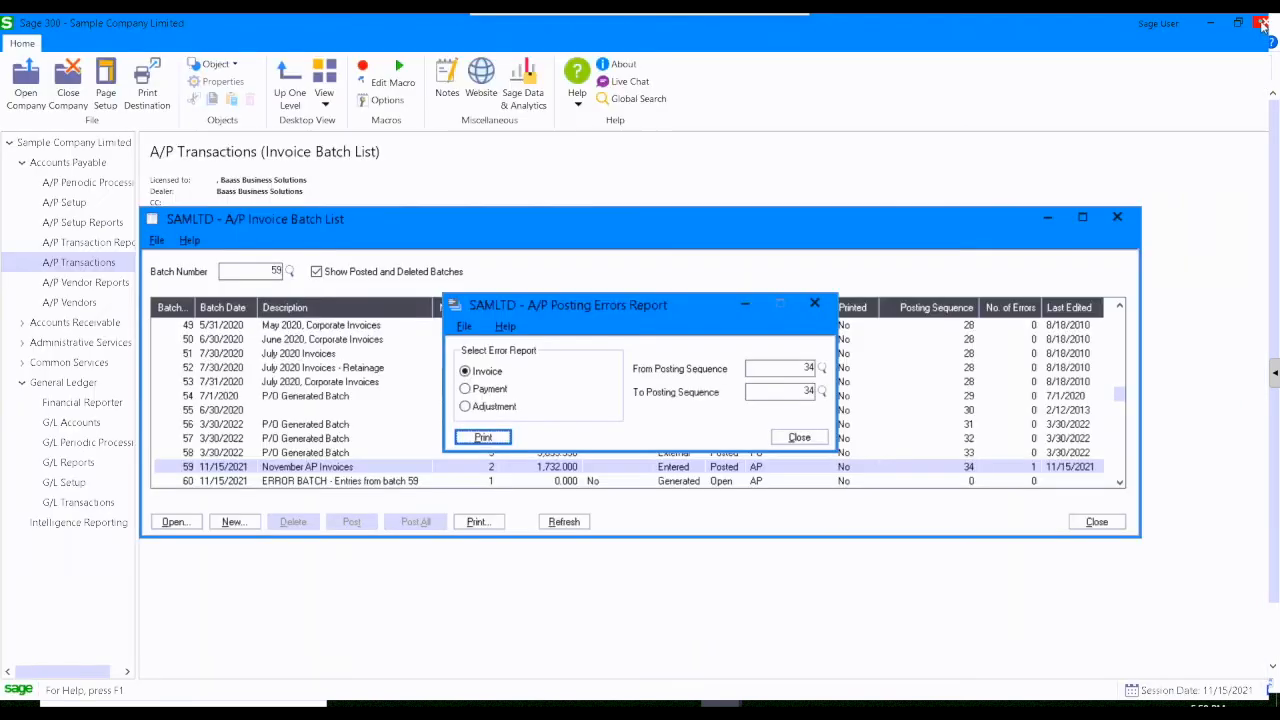
click(810, 438)
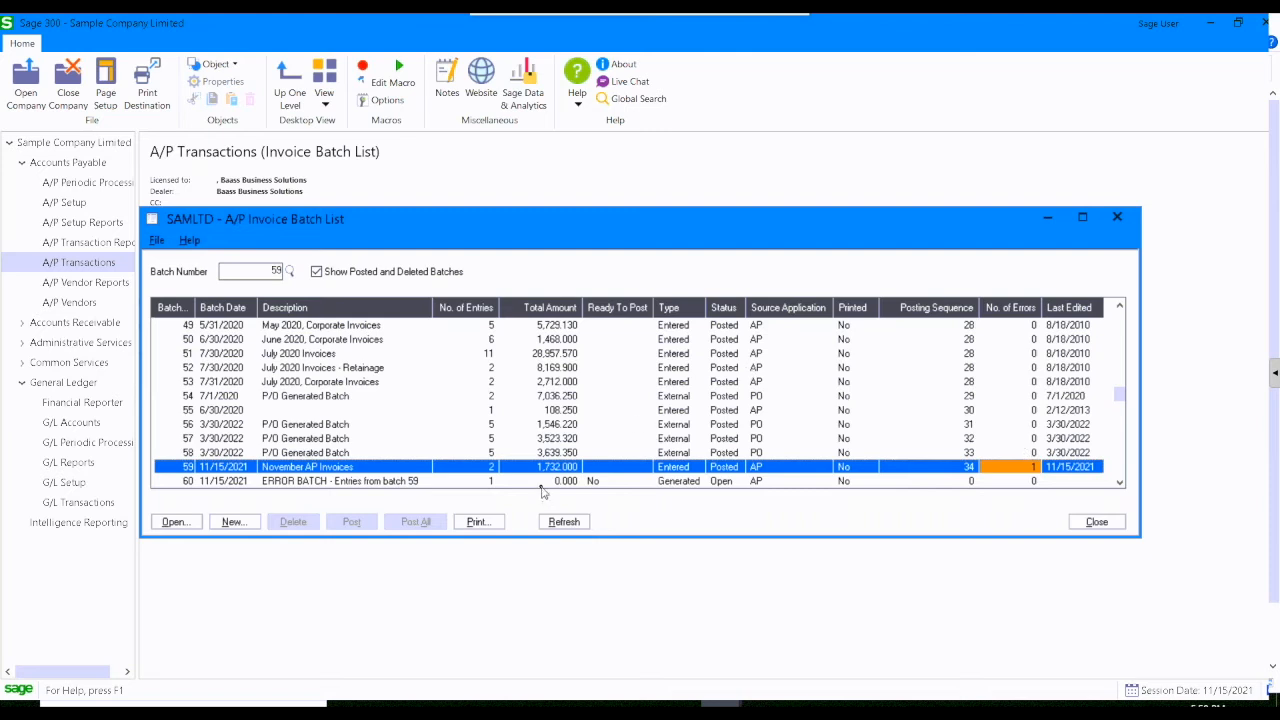
Open error batch 60 in A/P Invoice Entry and bring up its Quick Mode settings
click(382, 482)
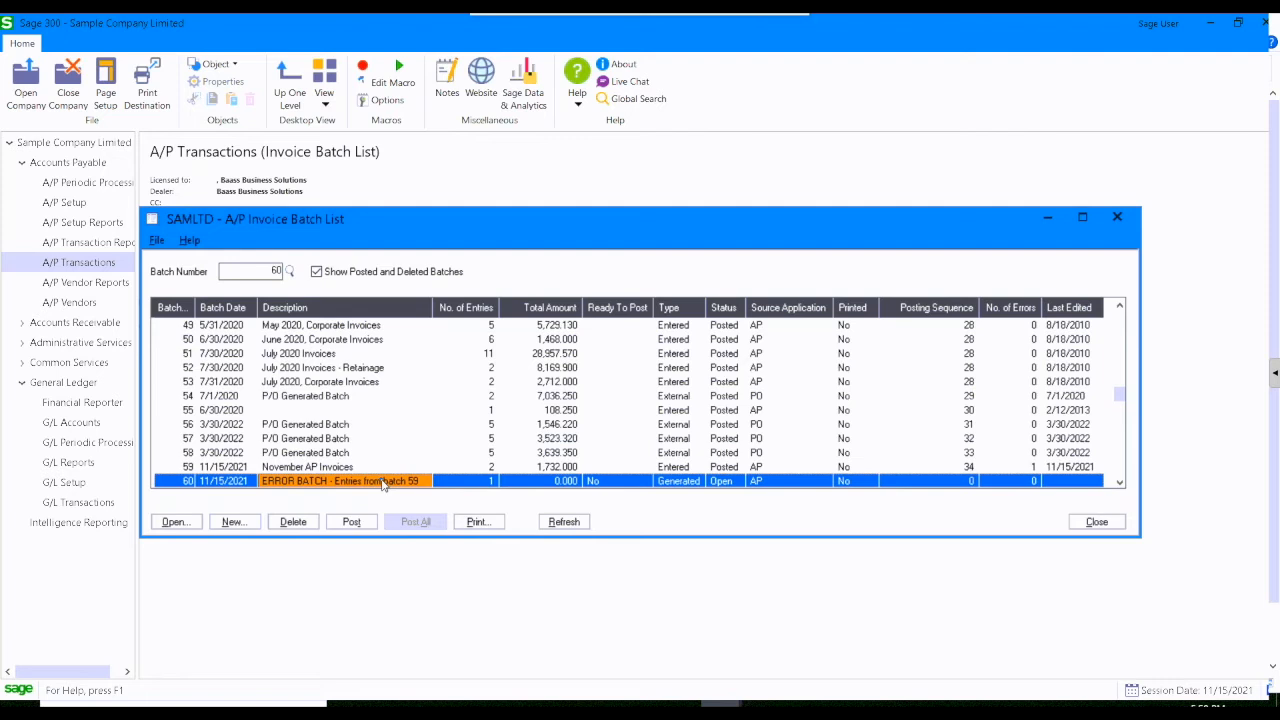
double_click(382, 484)
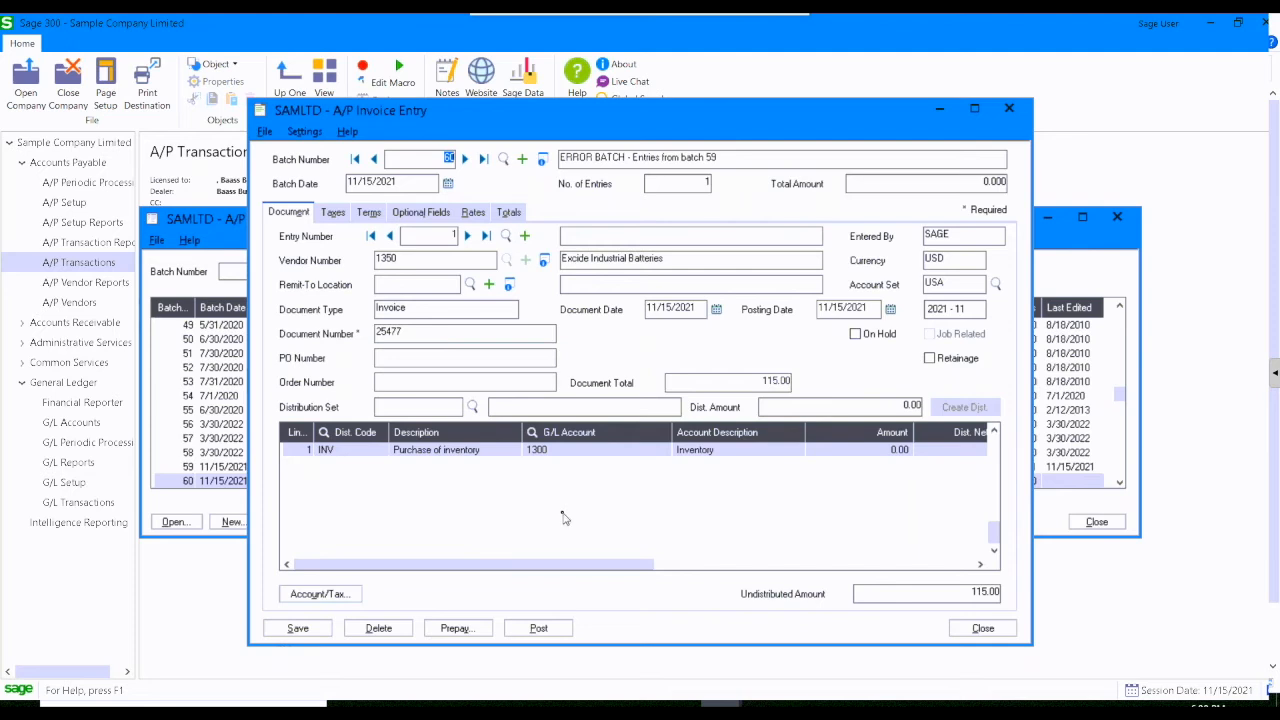
click(304, 133)
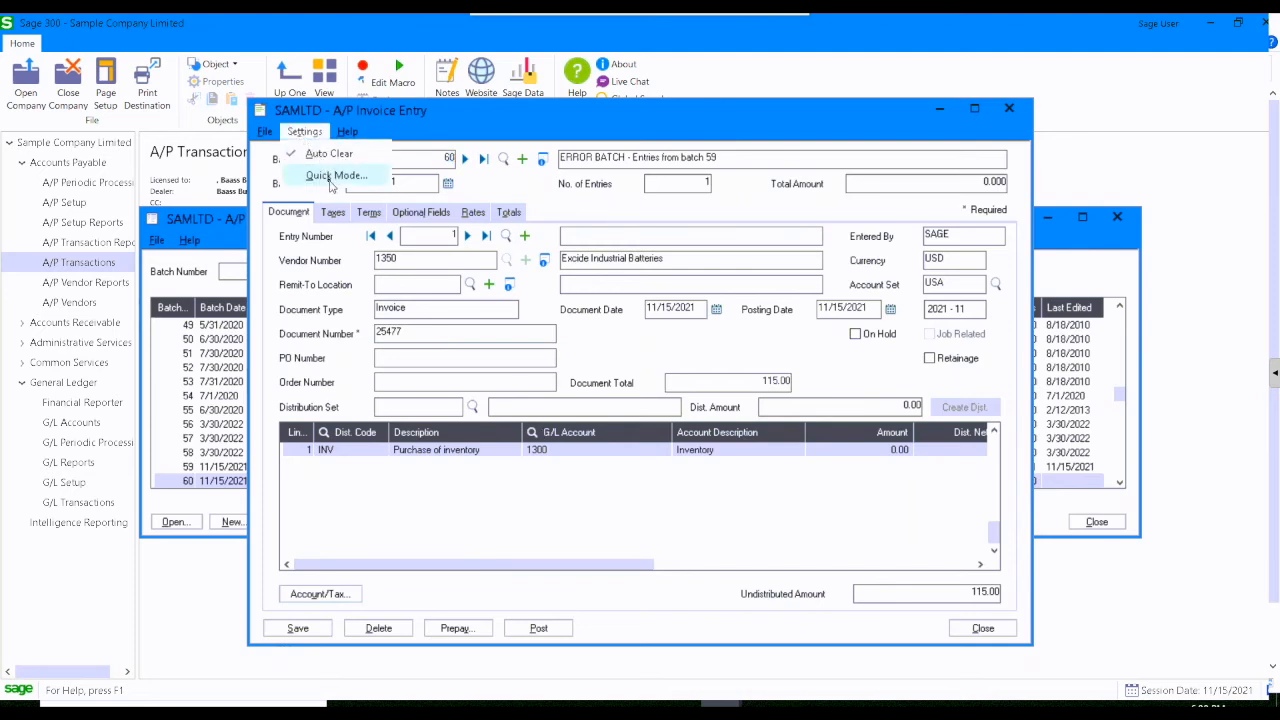
click(326, 175)
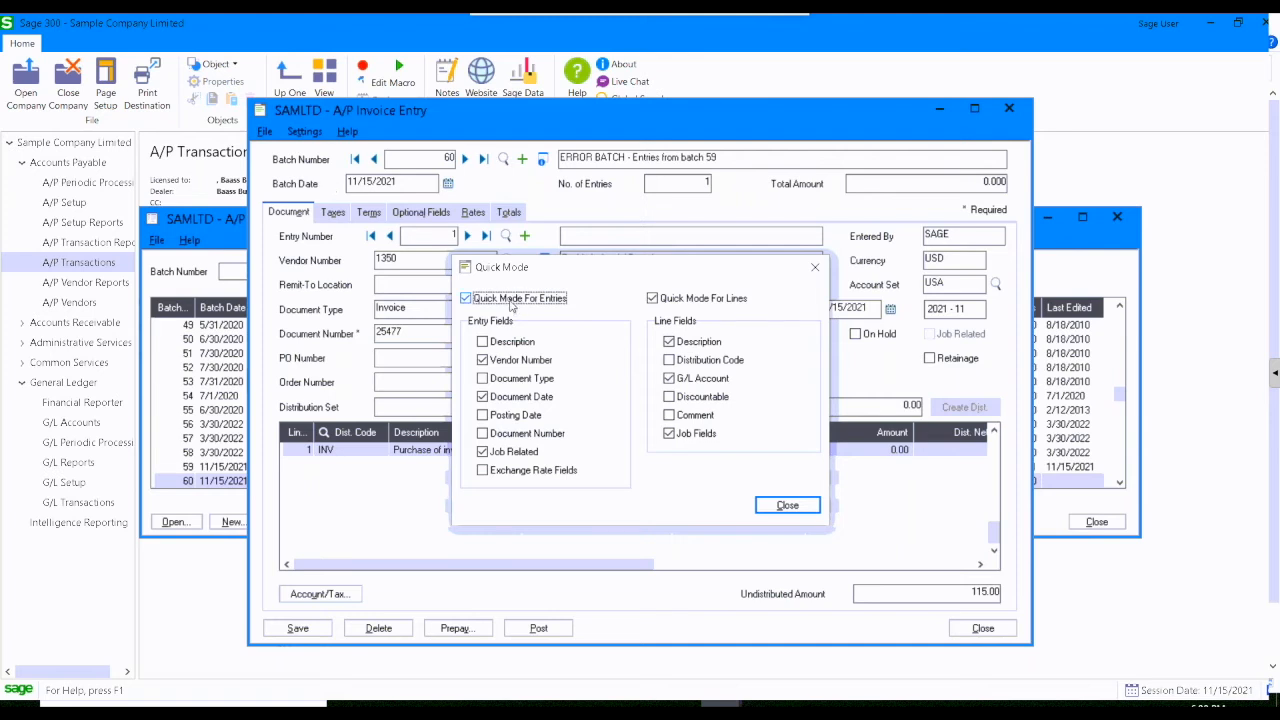
Switch quick mode for entries and lines off and back on, include Distribution Code and exclude Job Fields for lines, and close the settings
click(510, 300)
click(675, 300)
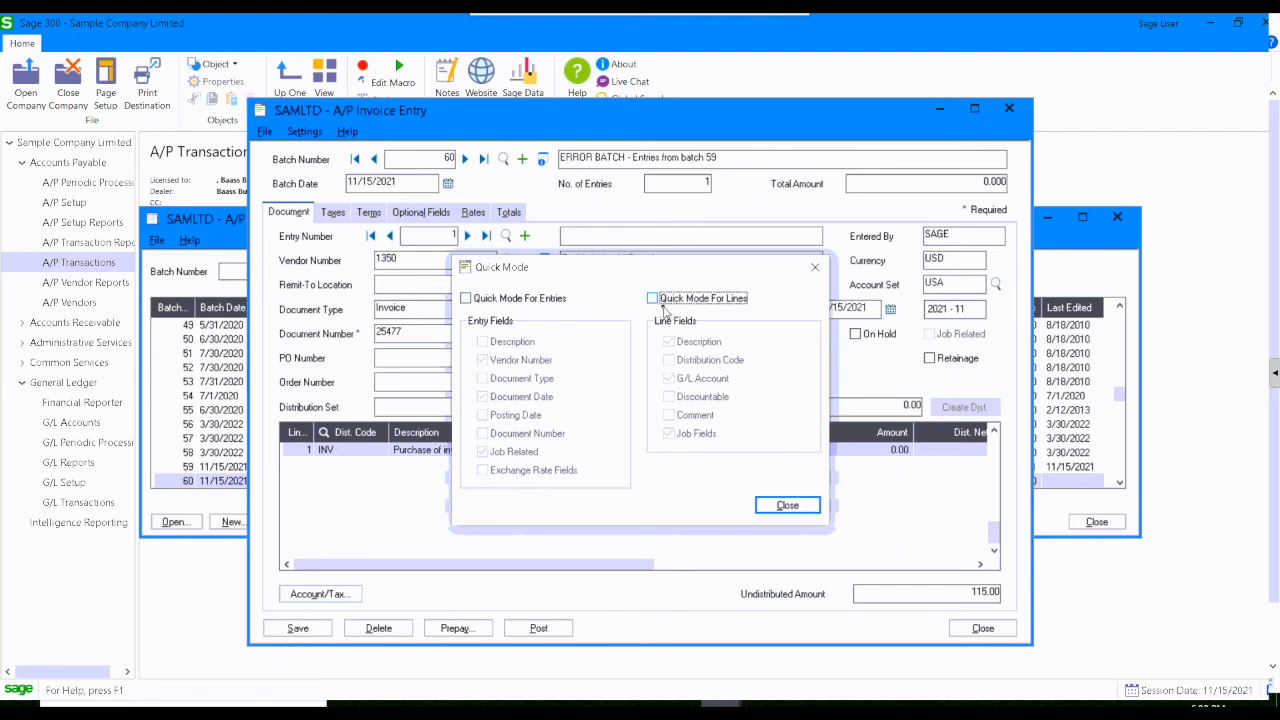
click(494, 304)
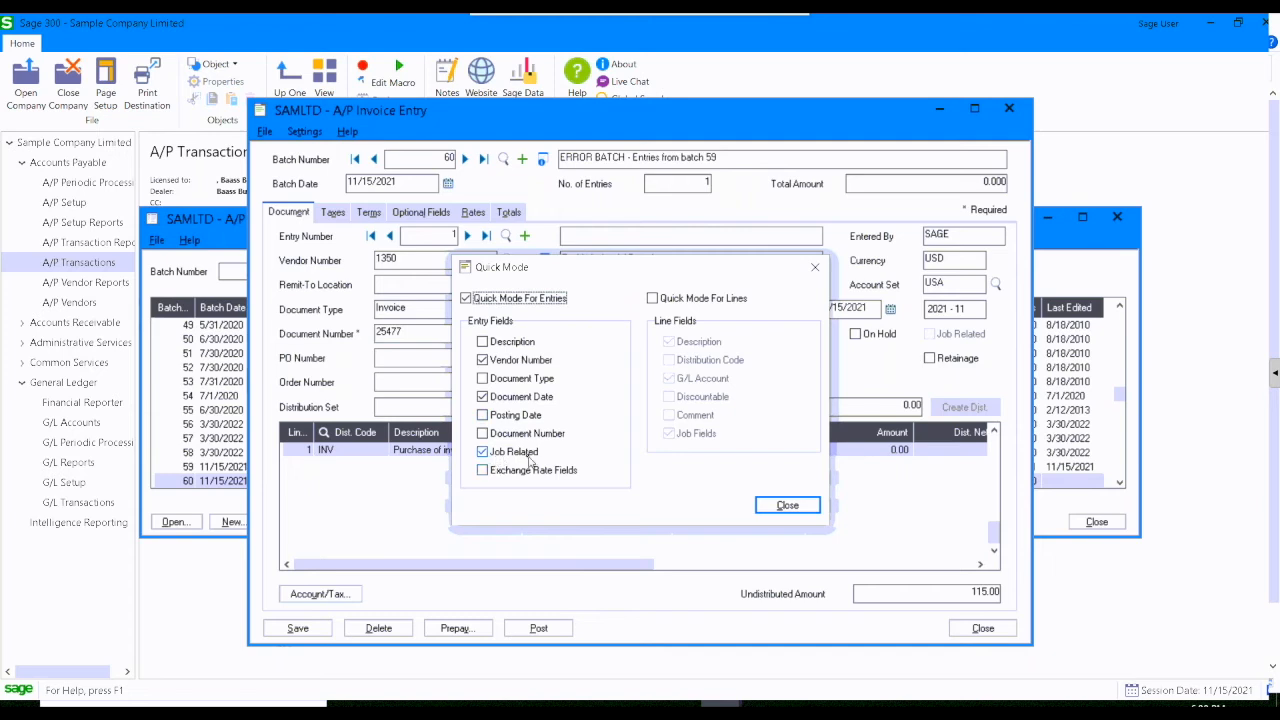
click(654, 299)
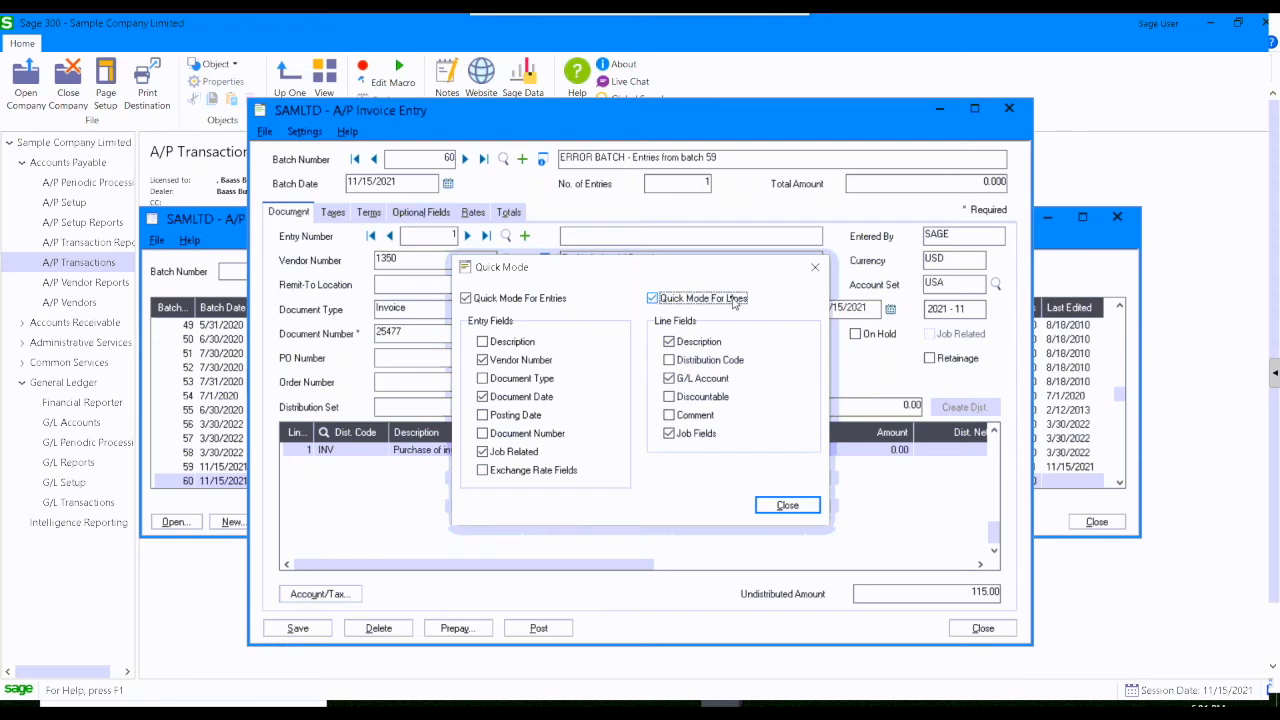
click(669, 360)
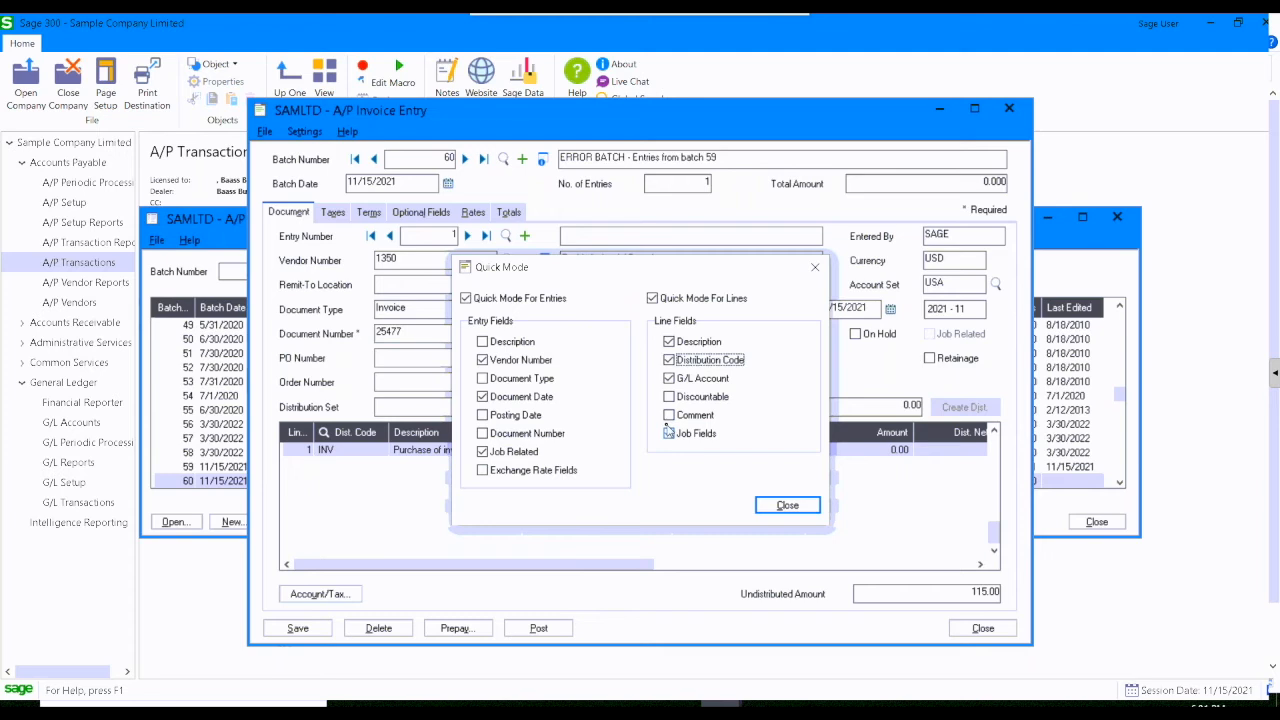
click(668, 432)
click(811, 507)
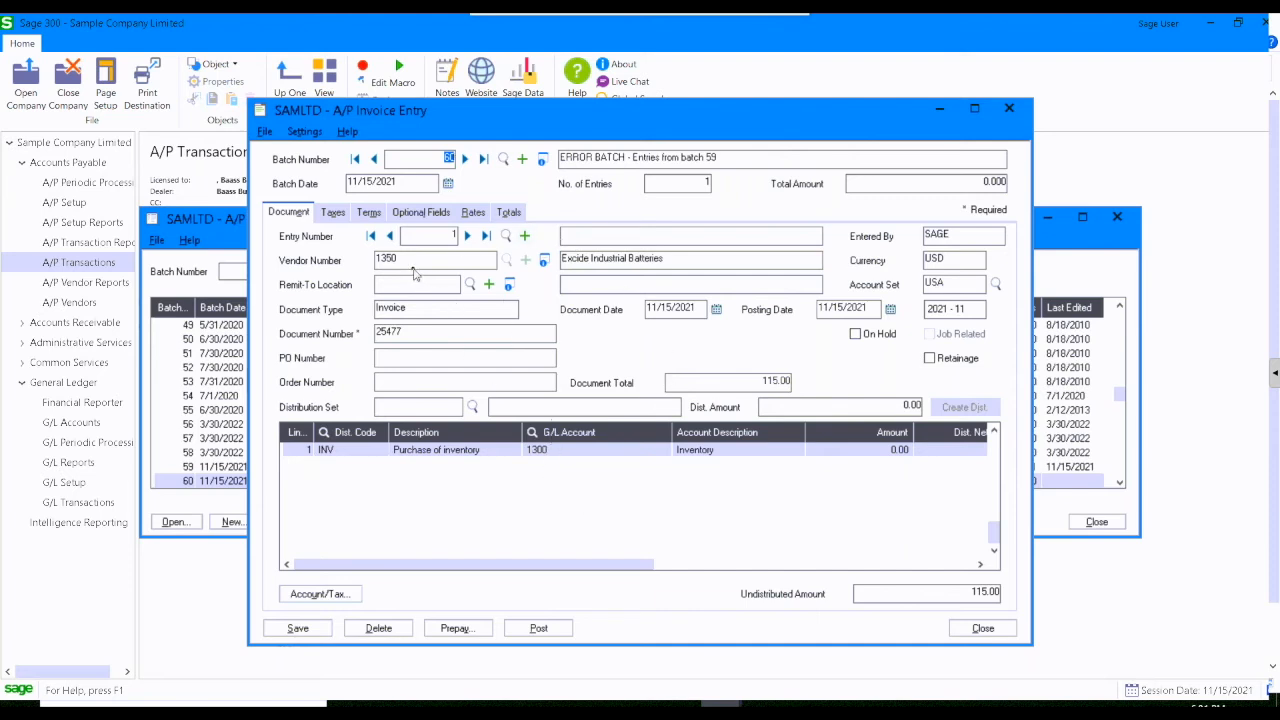
Start a new invoice entry in batch 60 for Excide Industrial Batteries and insert two additional INV detail lines copied by quick mode
click(525, 236)
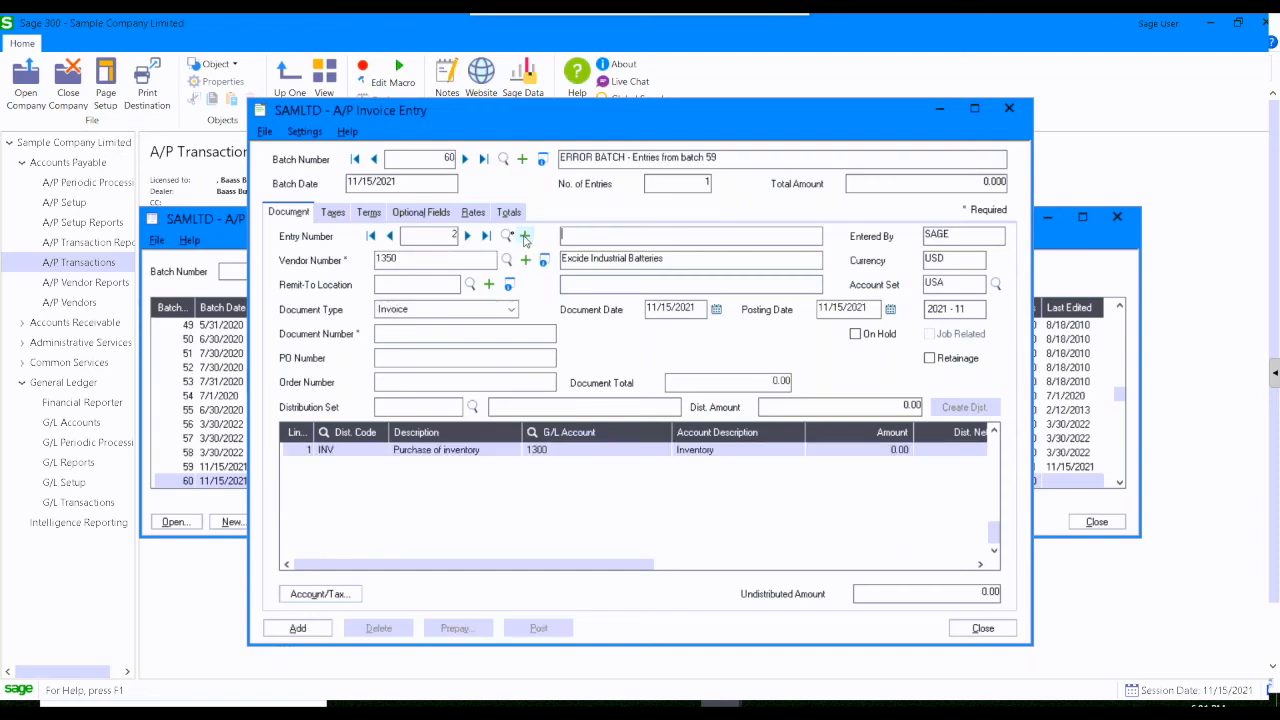
double_click(396, 258)
click(472, 450)
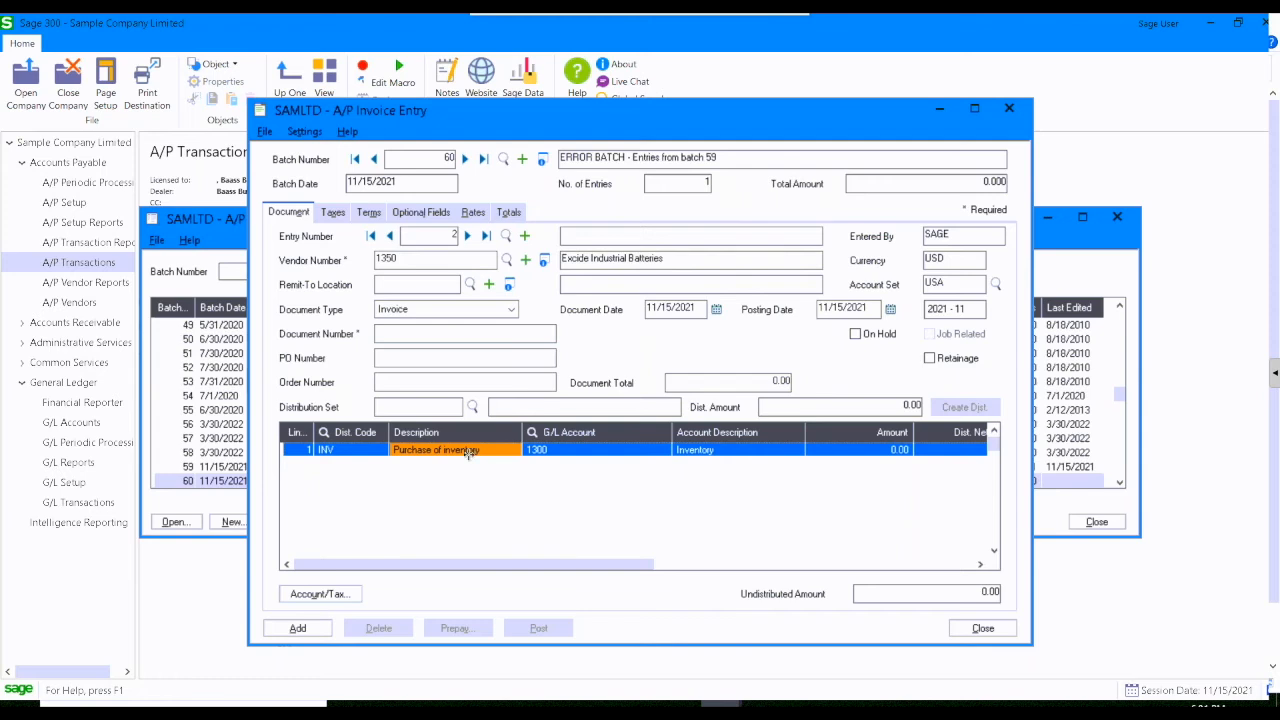
key(Insert)
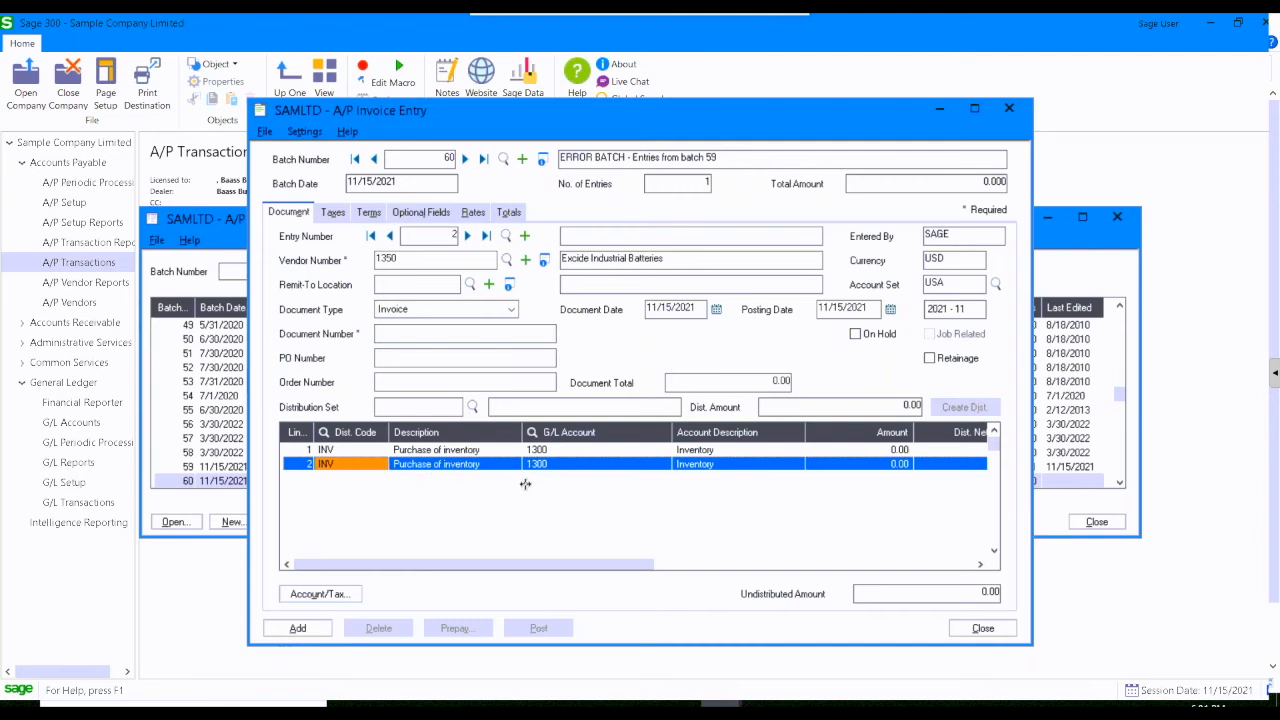
key(Insert)
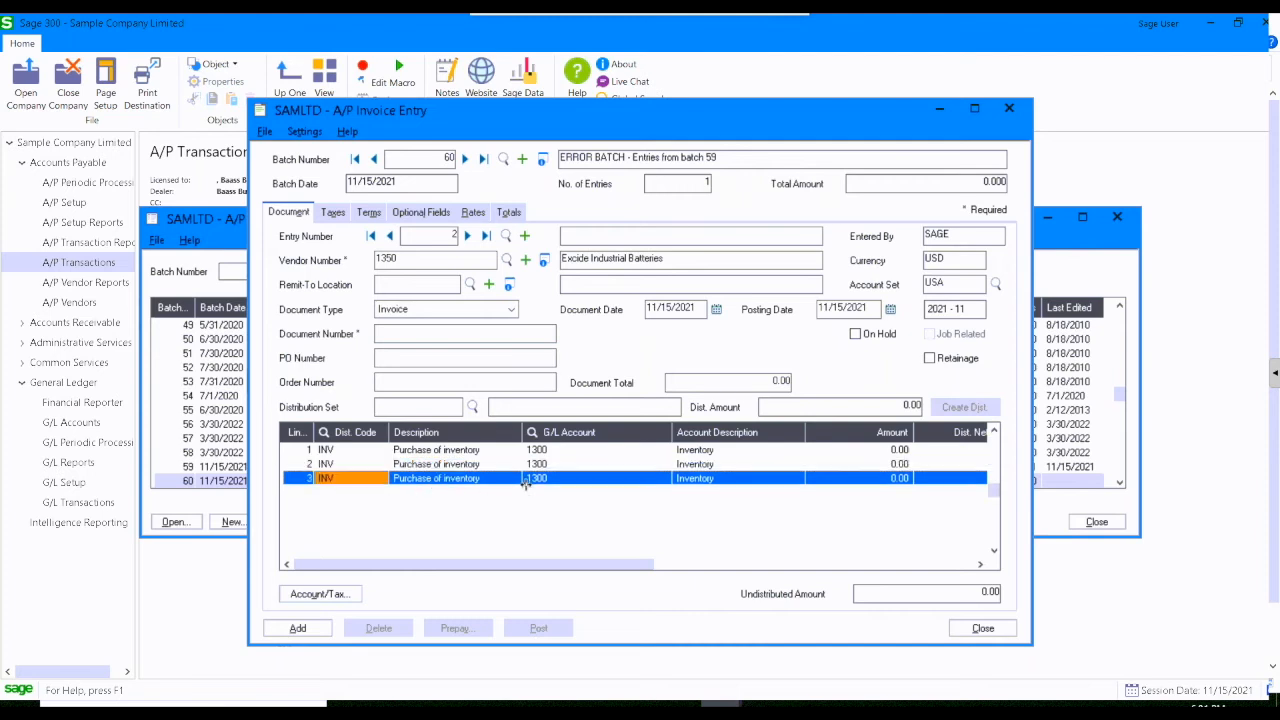
Clear the description of detail line 3 and set the G/L account of line 2 to 1000
click(490, 478)
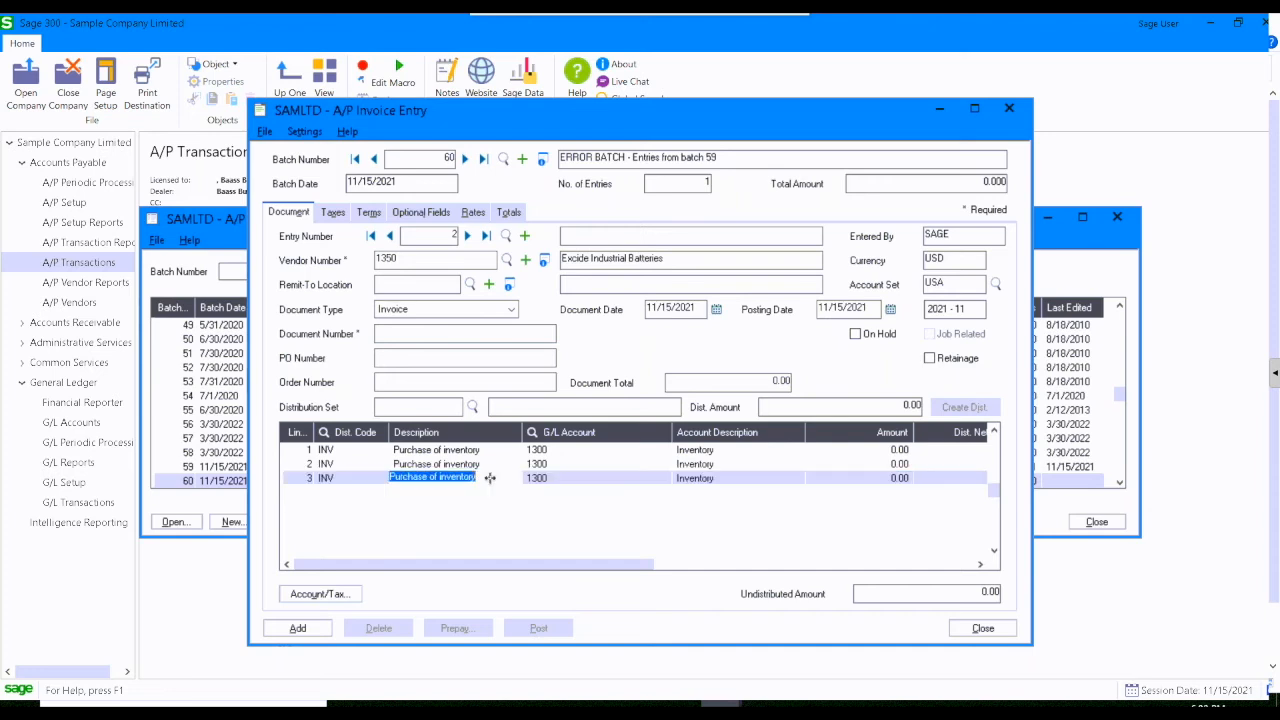
key(BackSpace)
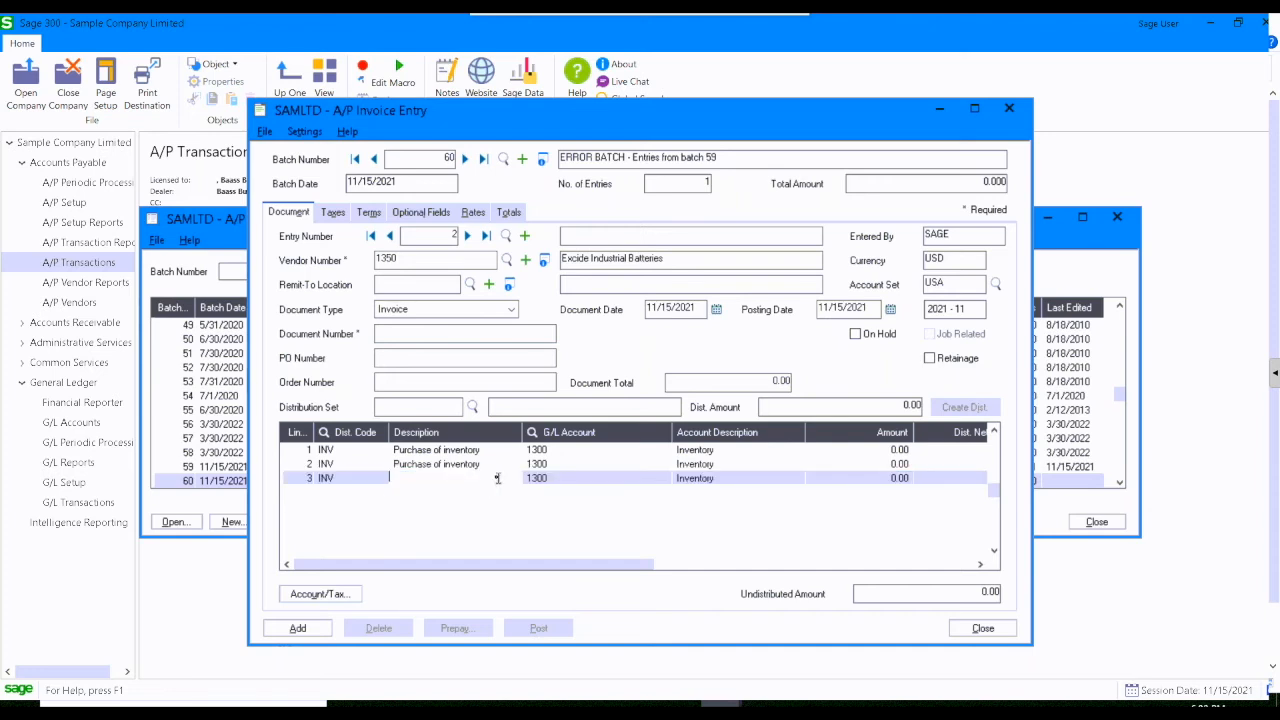
click(502, 494)
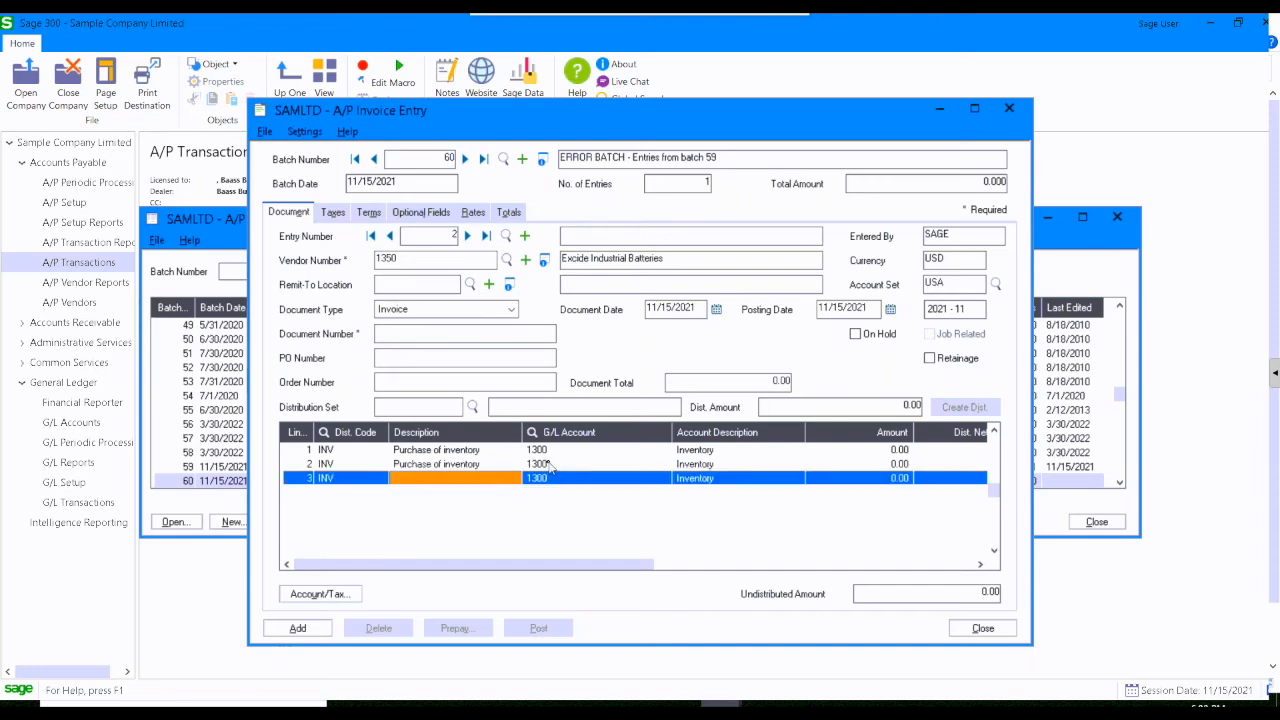
click(583, 465)
text(1000)
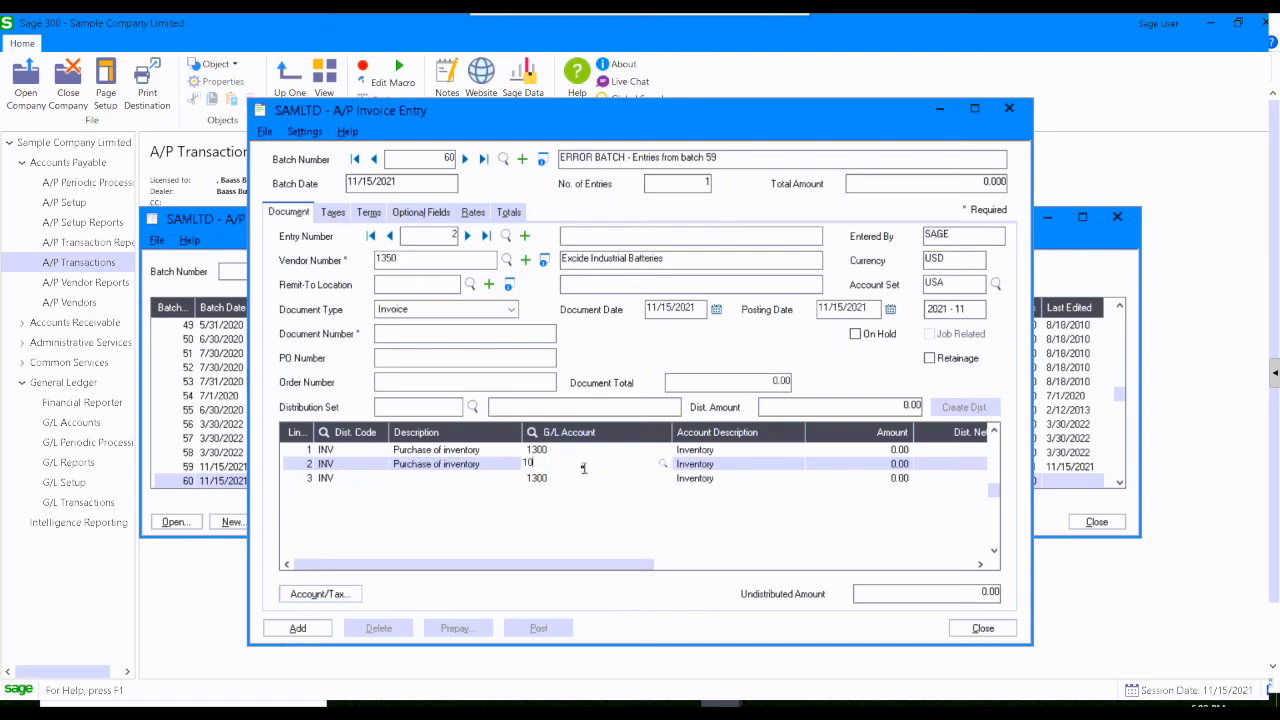
click(617, 490)
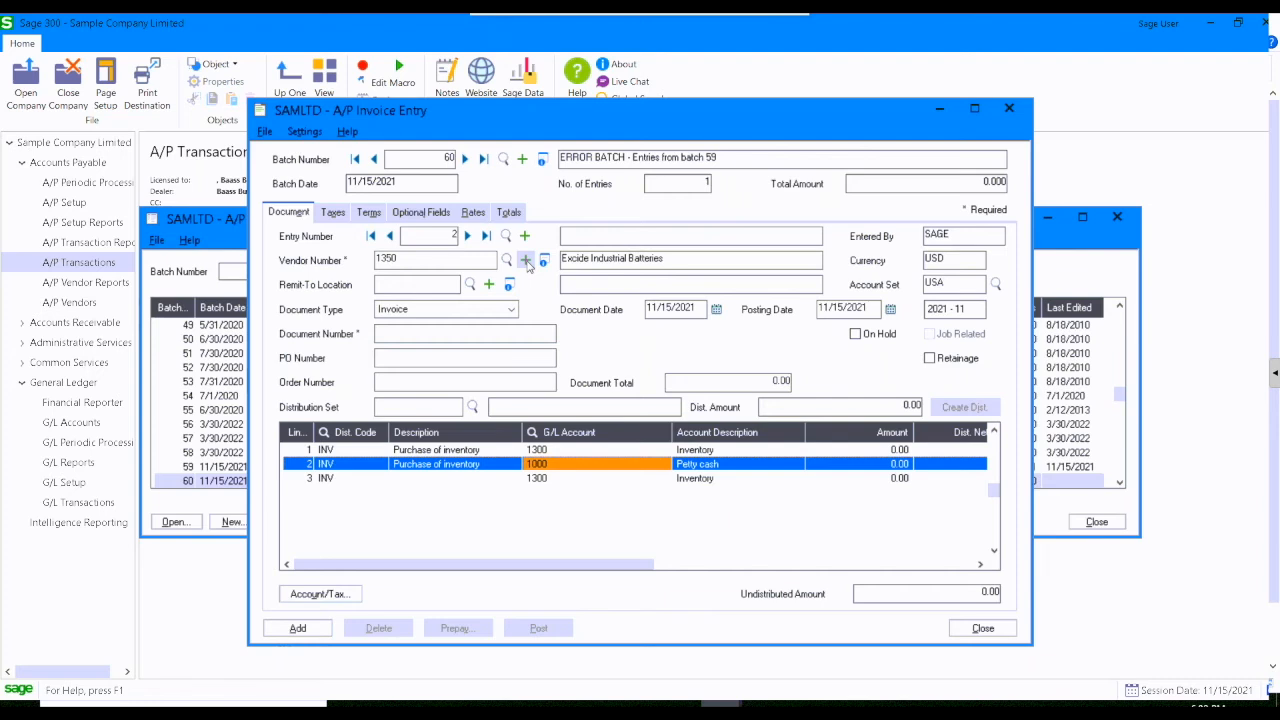
Open the Excide Industrial Batteries vendor record from the invoice, change the street type in its address to Drive, save and close it
click(527, 262)
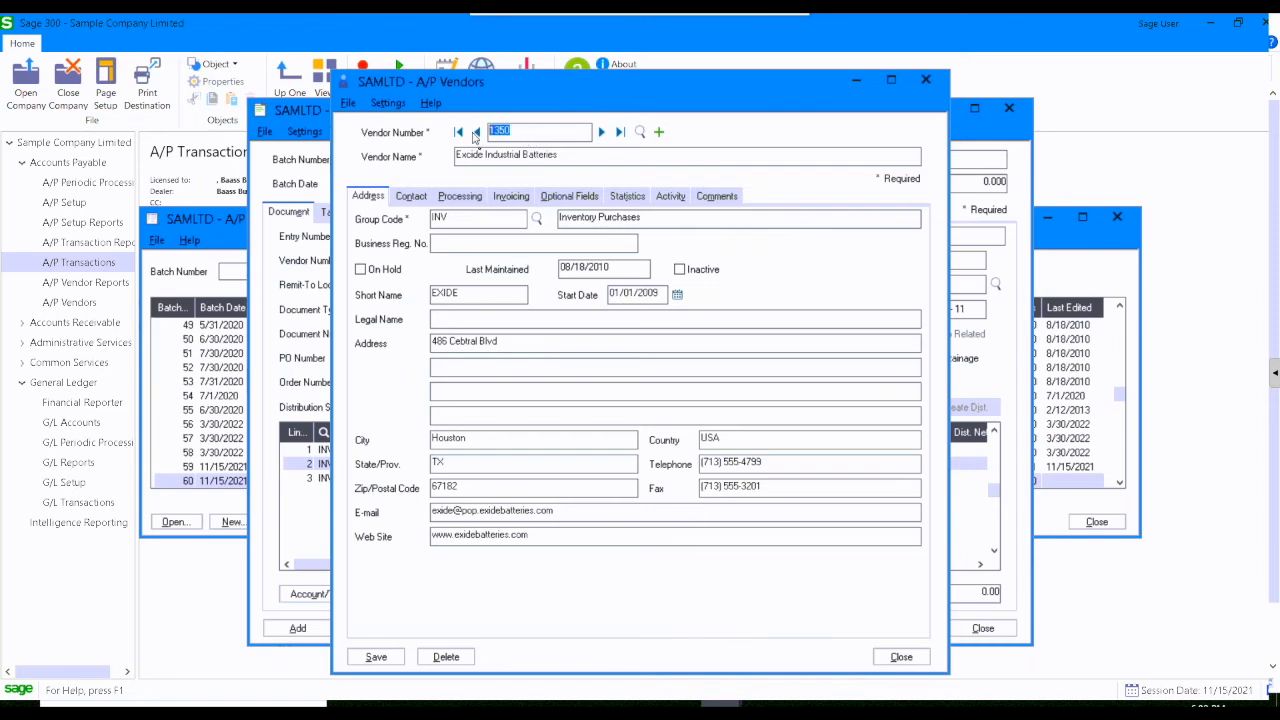
click(512, 343)
key(BackSpace)
key(BackSpace)
key(BackSpace)
key(BackSpace)
text(Drive)
click(378, 658)
click(903, 657)
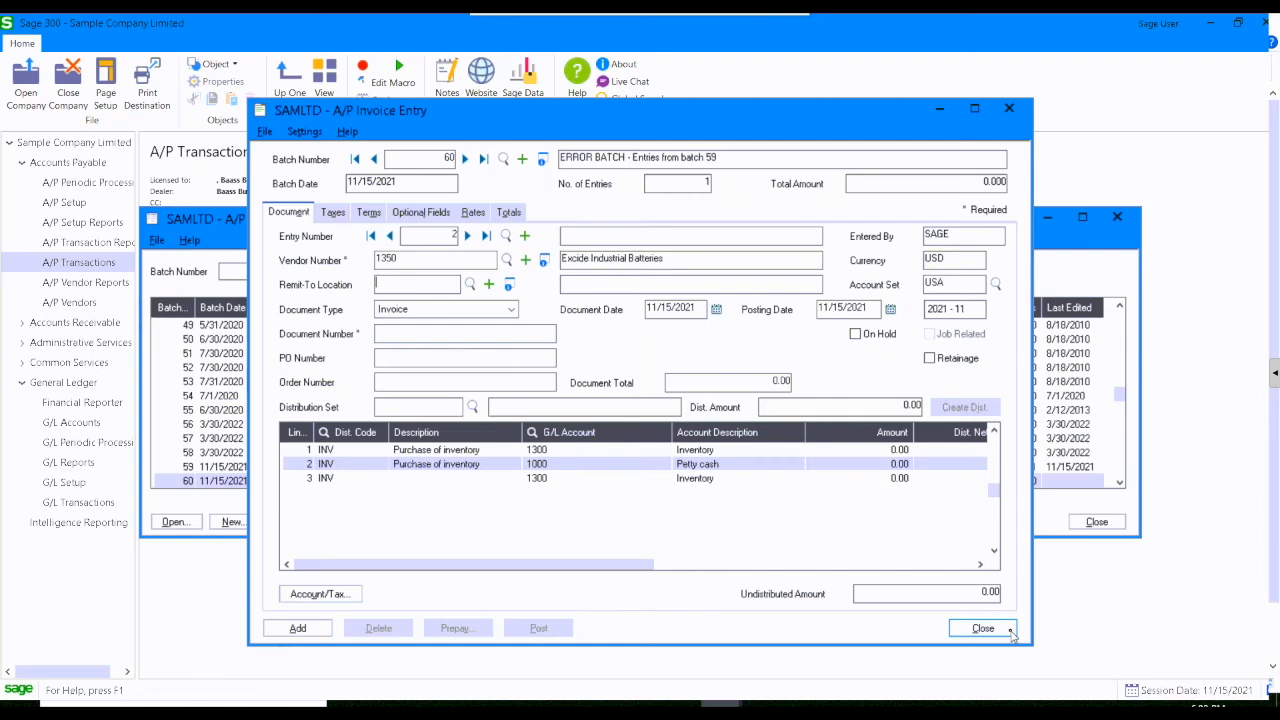
Leave A/P Invoice Entry without keeping the unfinished entry and close the Invoice Batch List
click(1010, 632)
click(651, 425)
click(1097, 522)
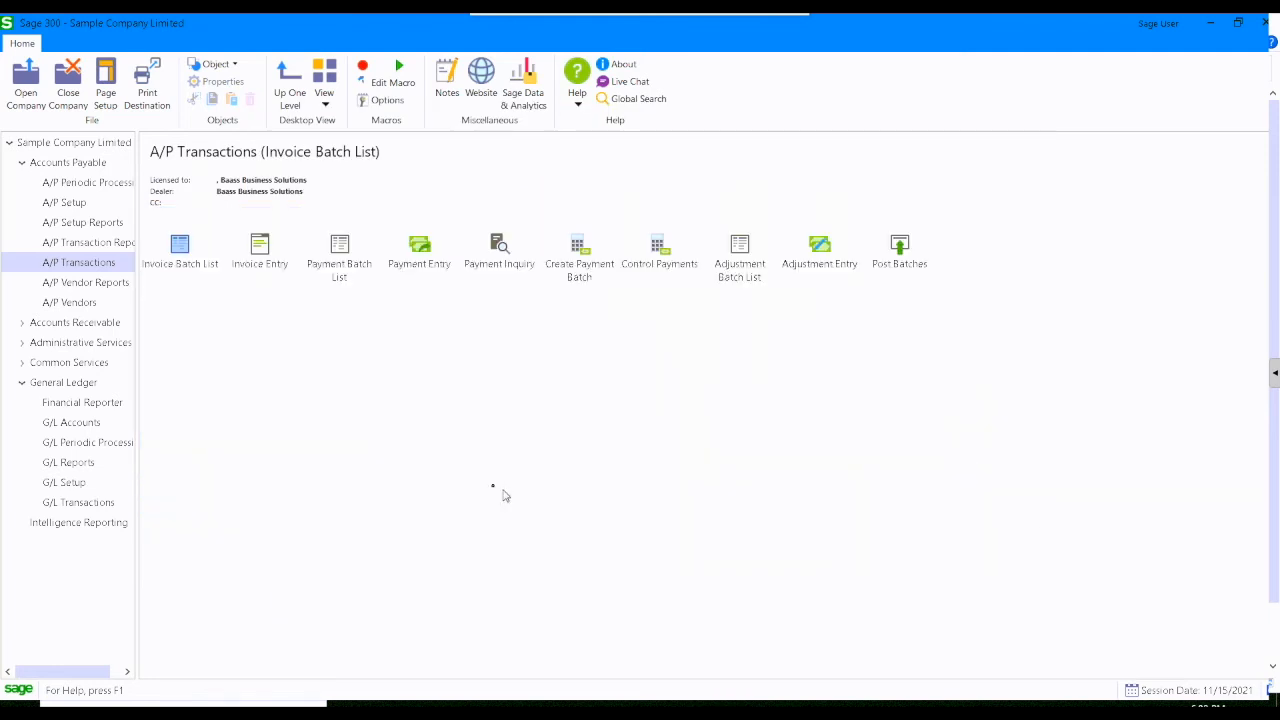
Open Journal Entry in G/L Transactions, view its blank entry form, and close it
click(94, 508)
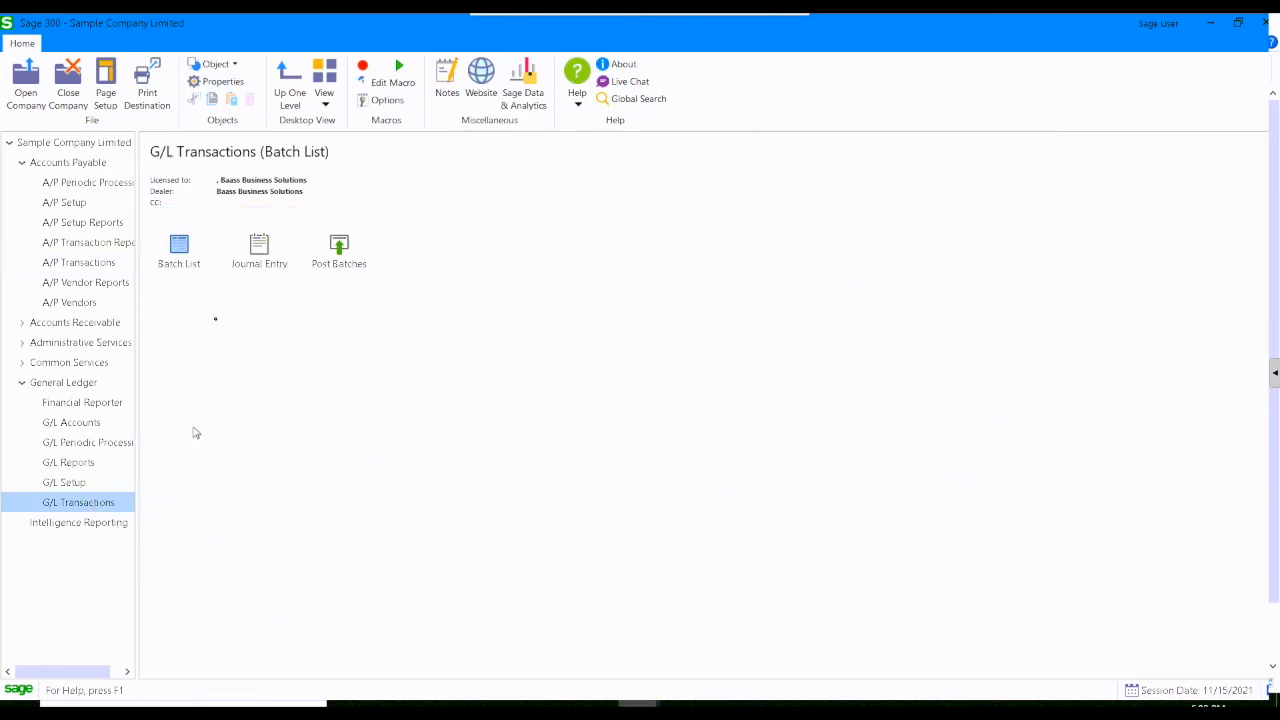
double_click(263, 256)
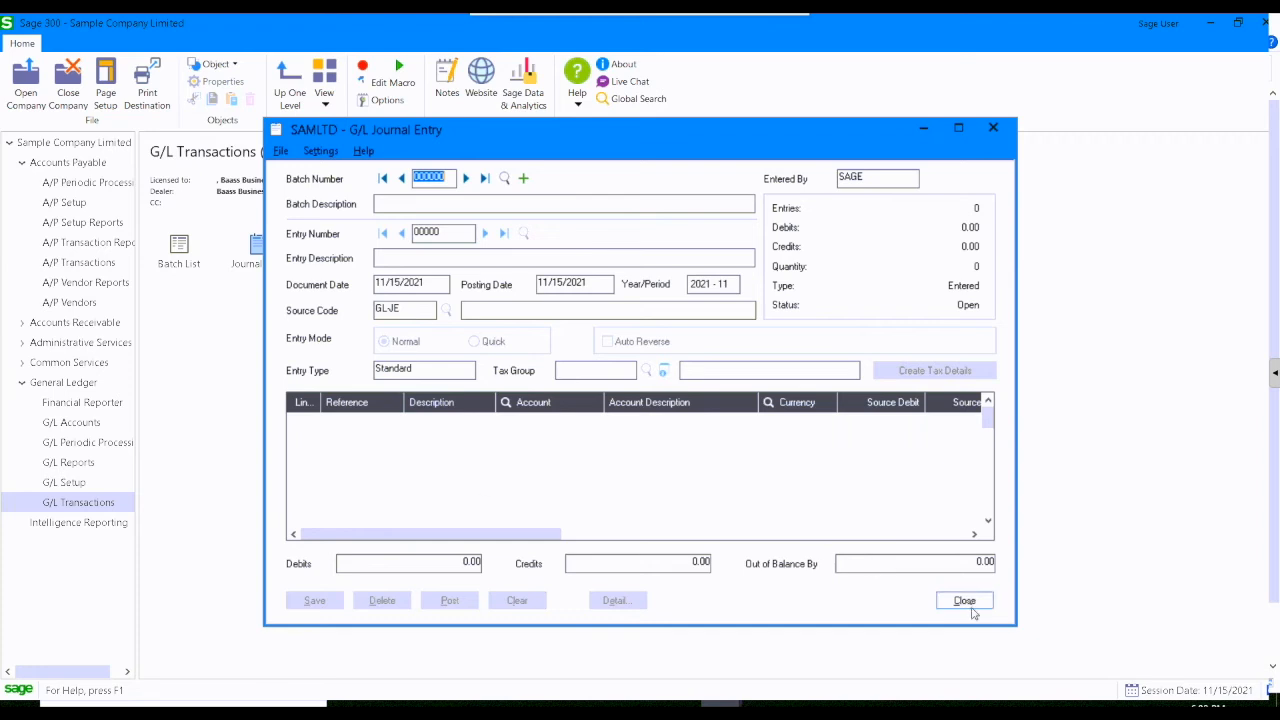
click(964, 600)
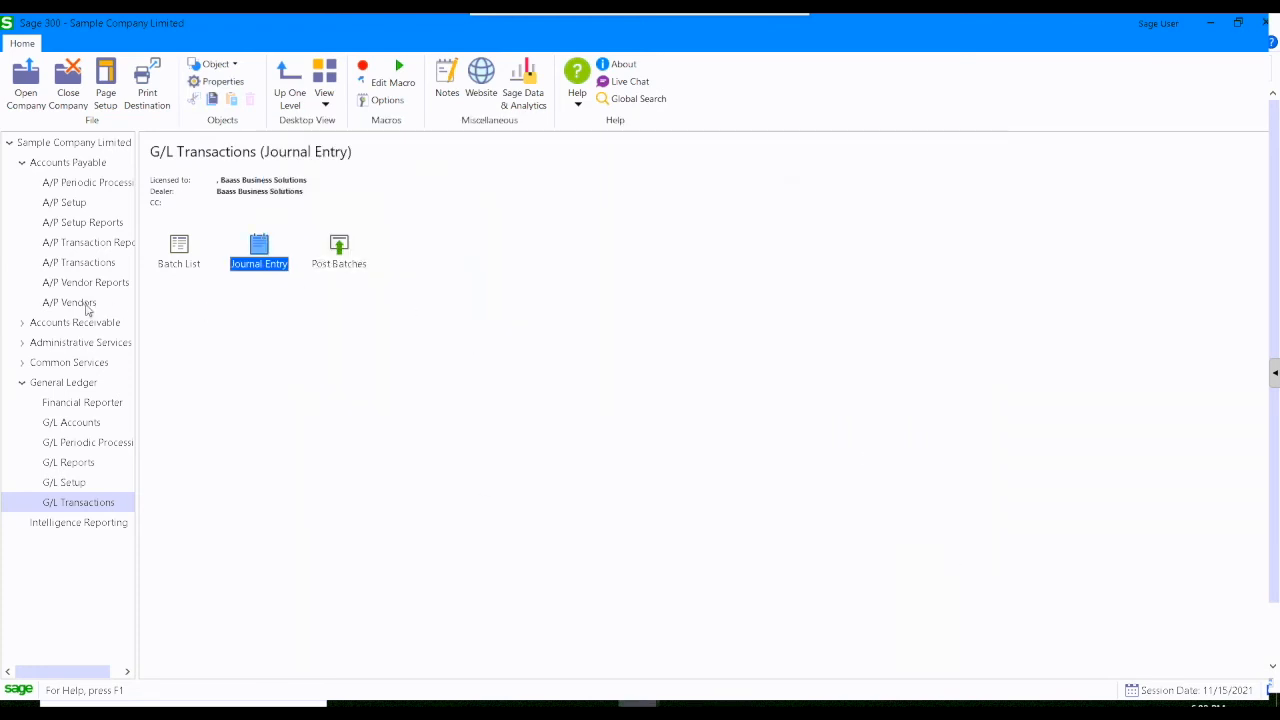
Open the Vendors form in A/P Vendors, view its blank record, and close it
click(70, 302)
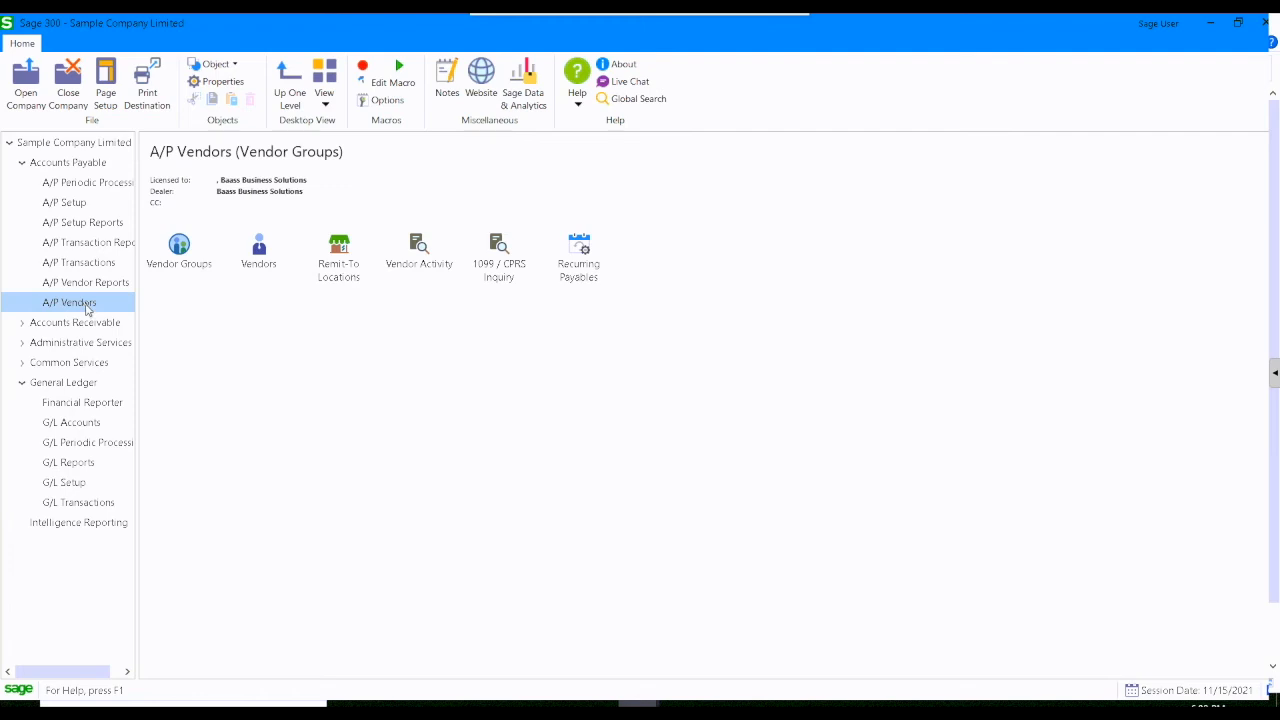
click(262, 255)
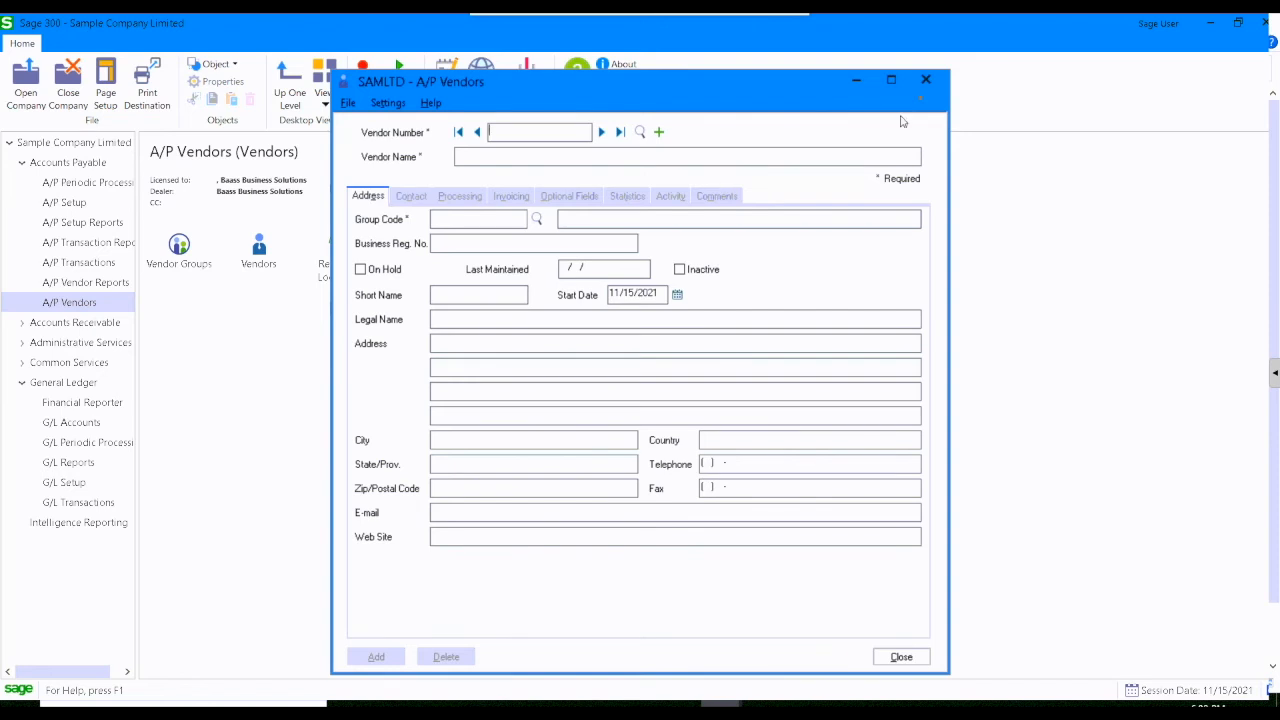
click(928, 80)
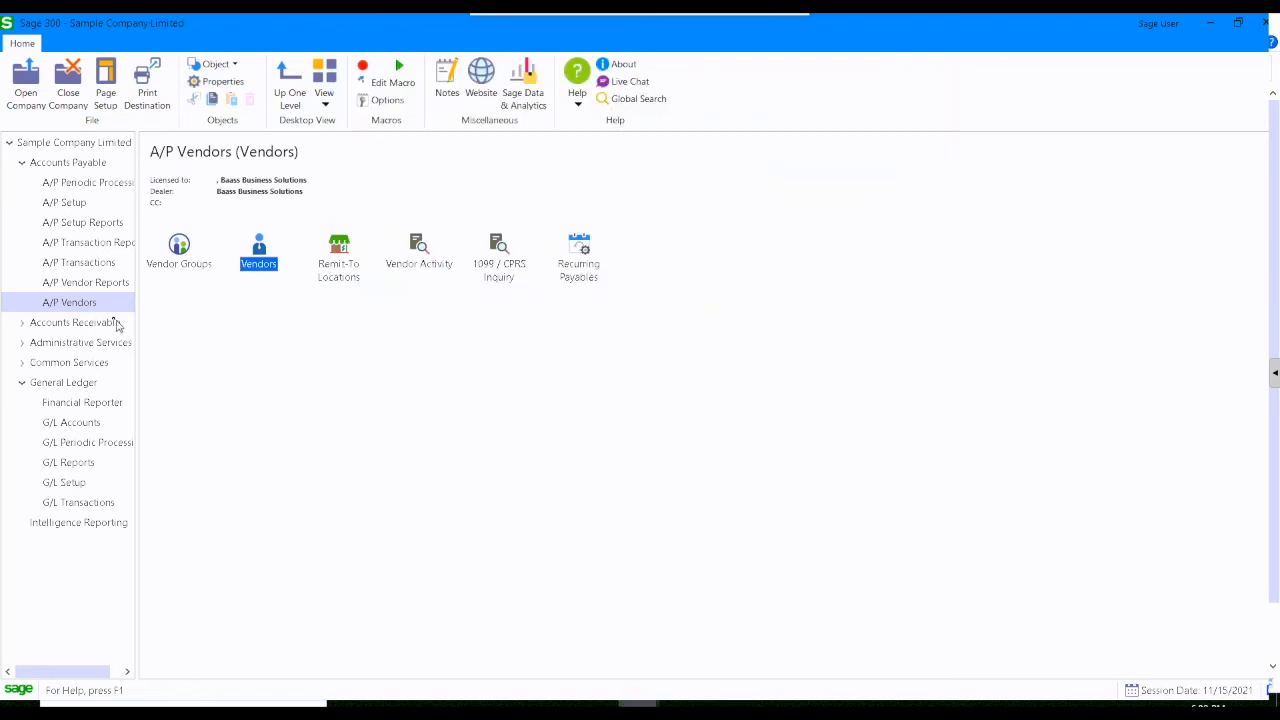
Open the Customers form in A/R Customers, bring up its customer number finder, and enlarge the finder window downward
click(113, 324)
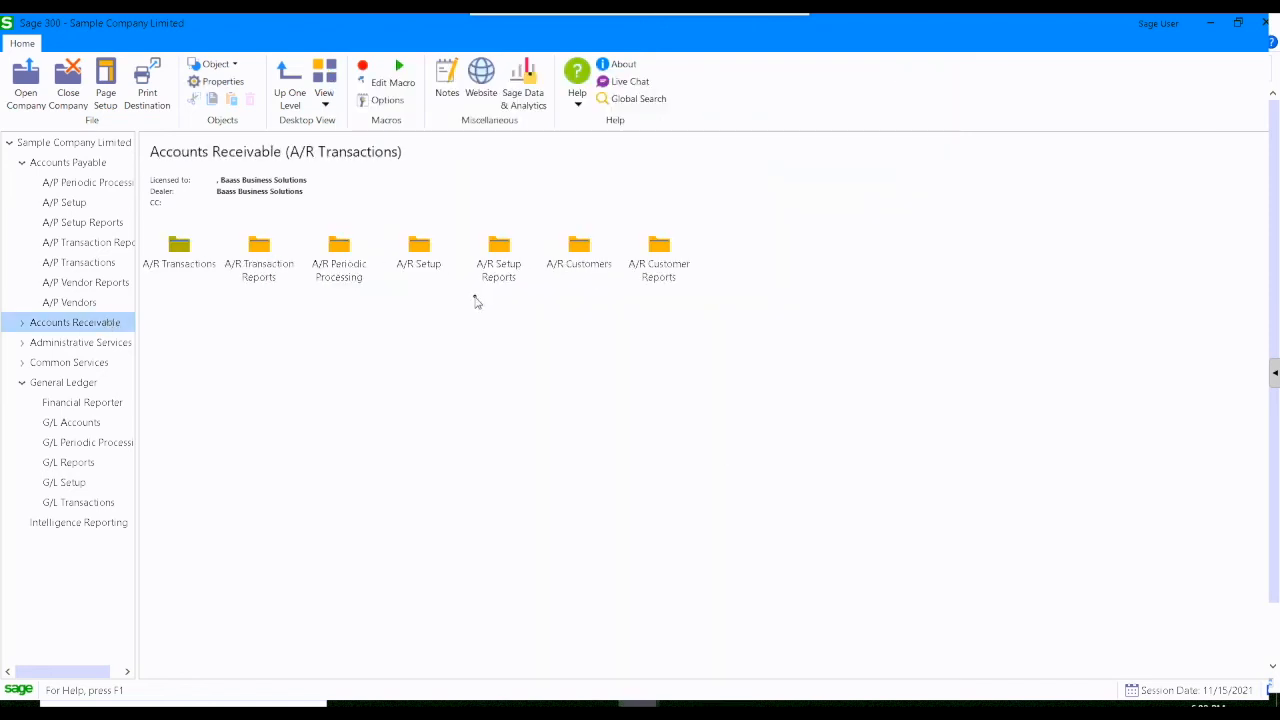
double_click(577, 258)
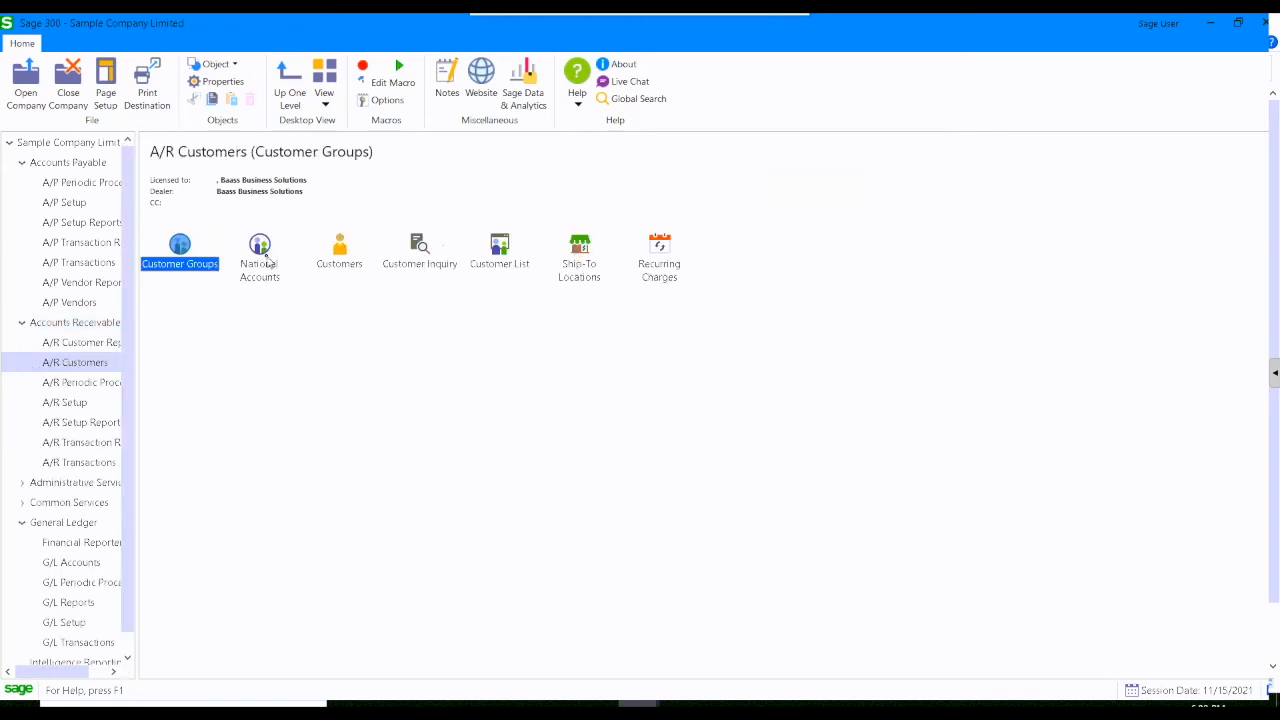
click(344, 251)
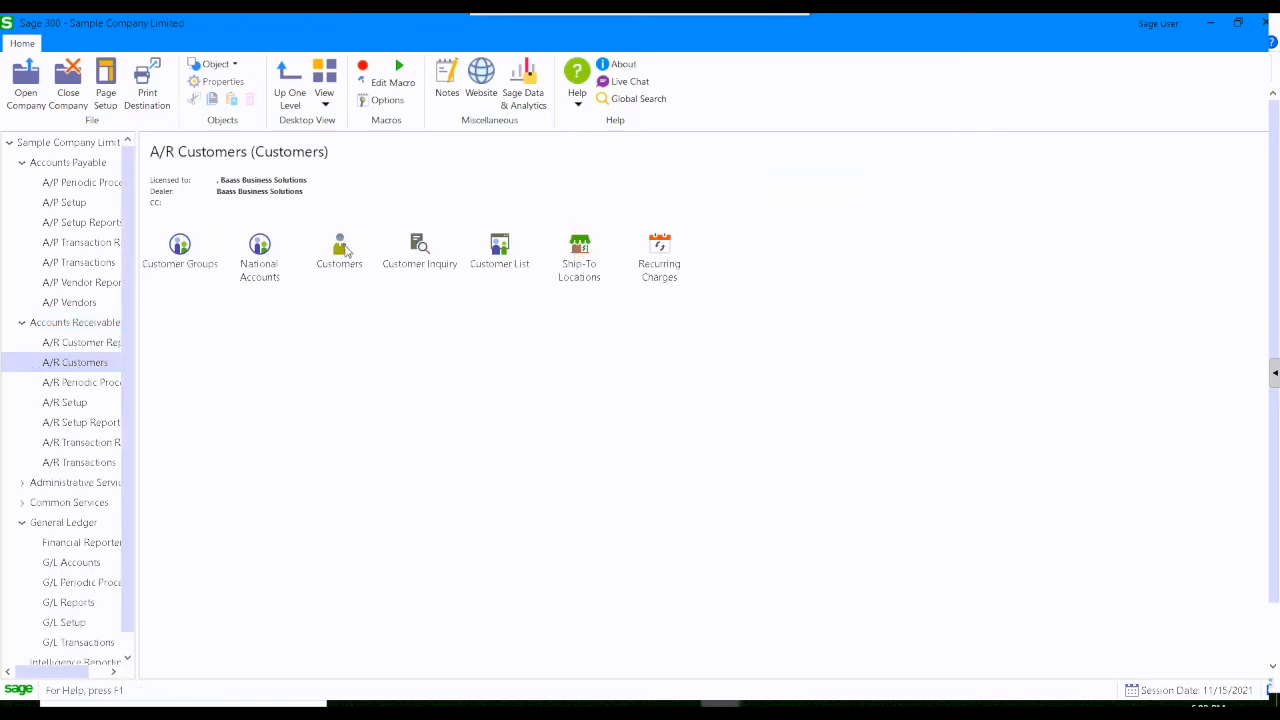
double_click(339, 250)
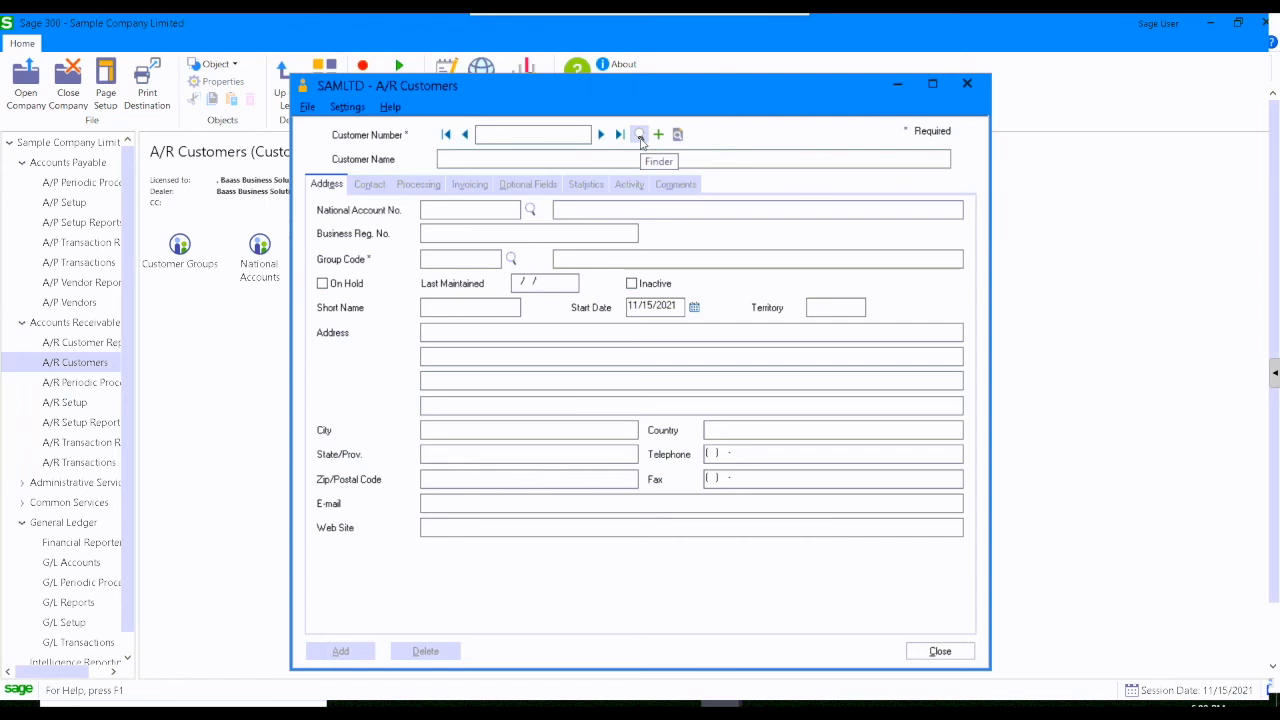
click(641, 137)
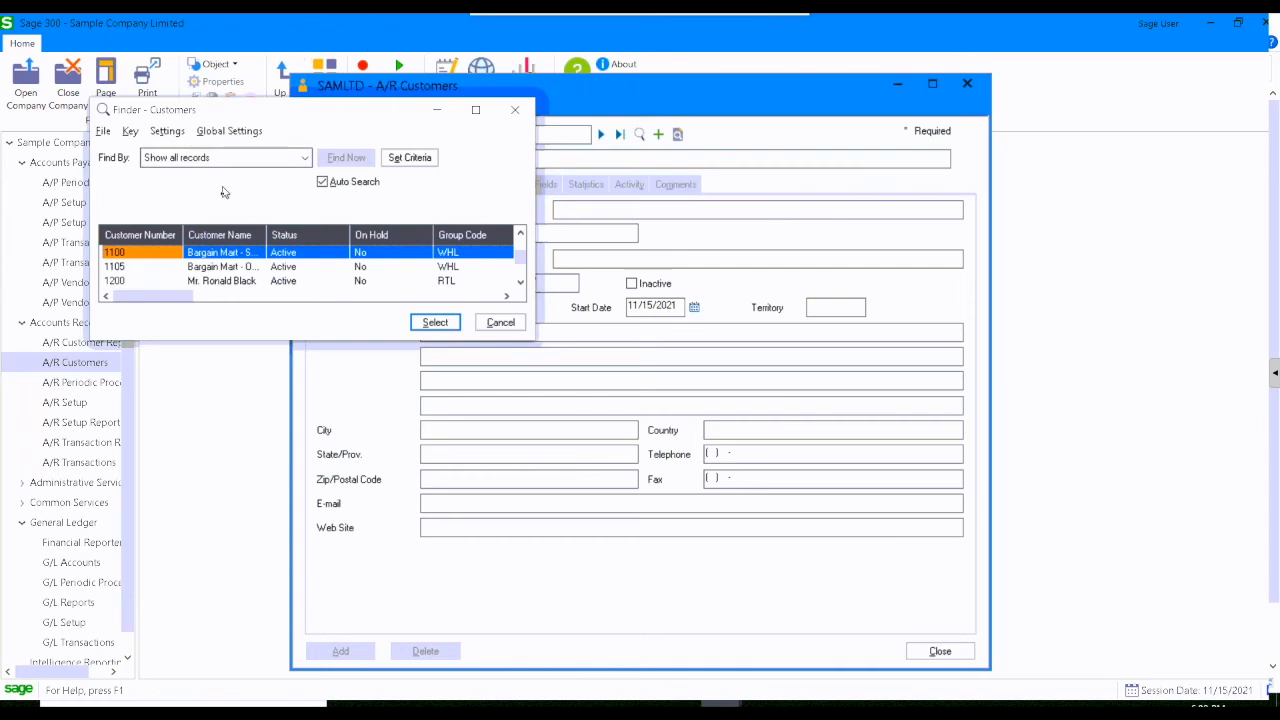
drag(192, 297, 104, 288)
drag(209, 342, 225, 480)
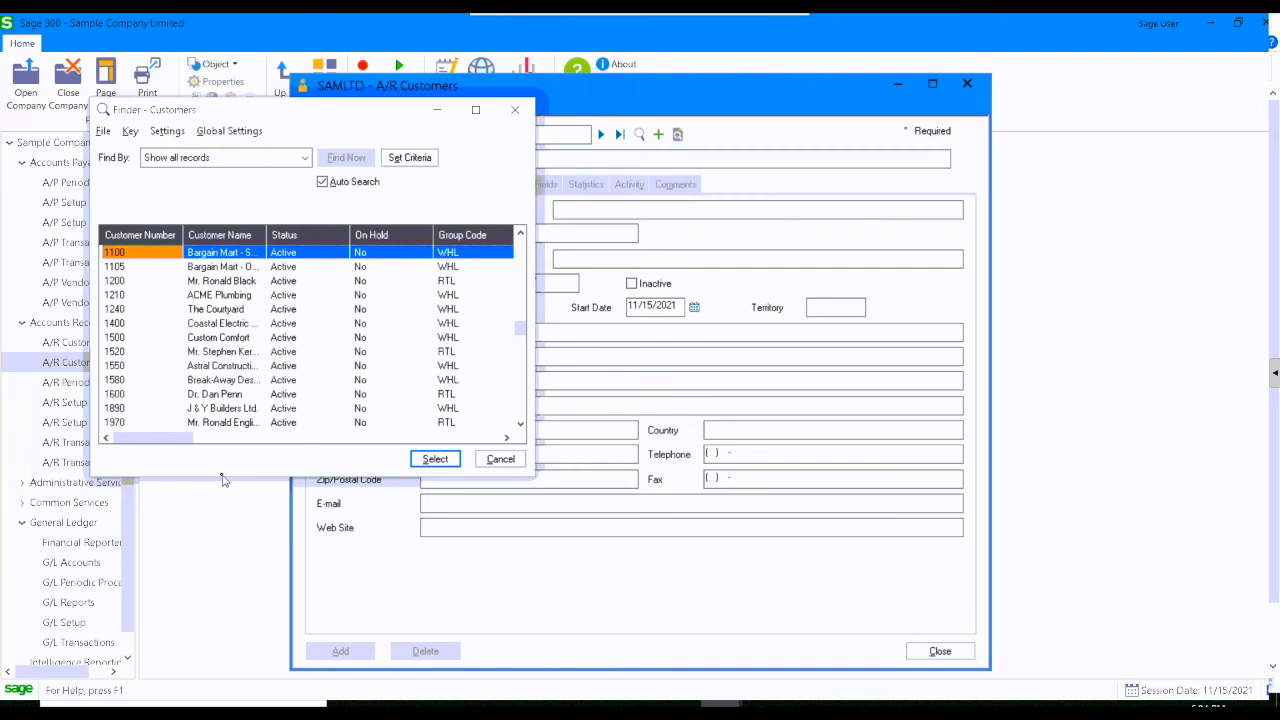
Exclude every column except Customer Number and Customer Name from the customer finder's selected columns
click(173, 136)
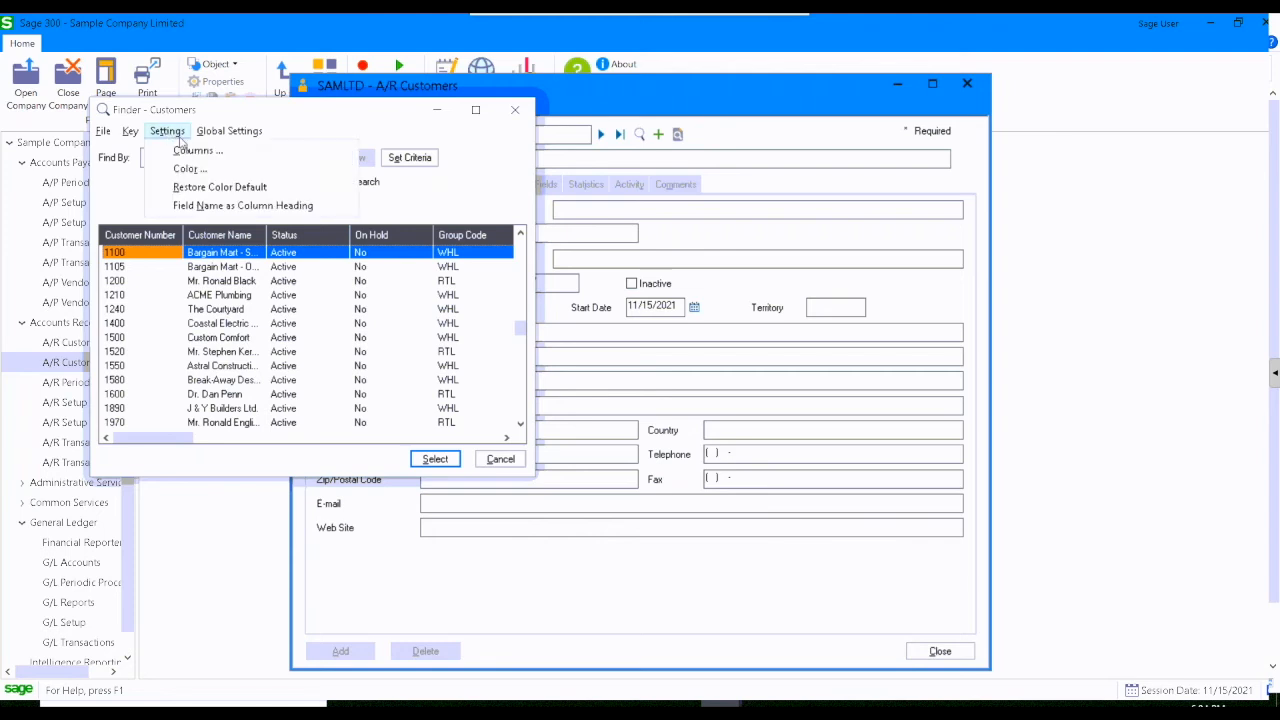
click(190, 151)
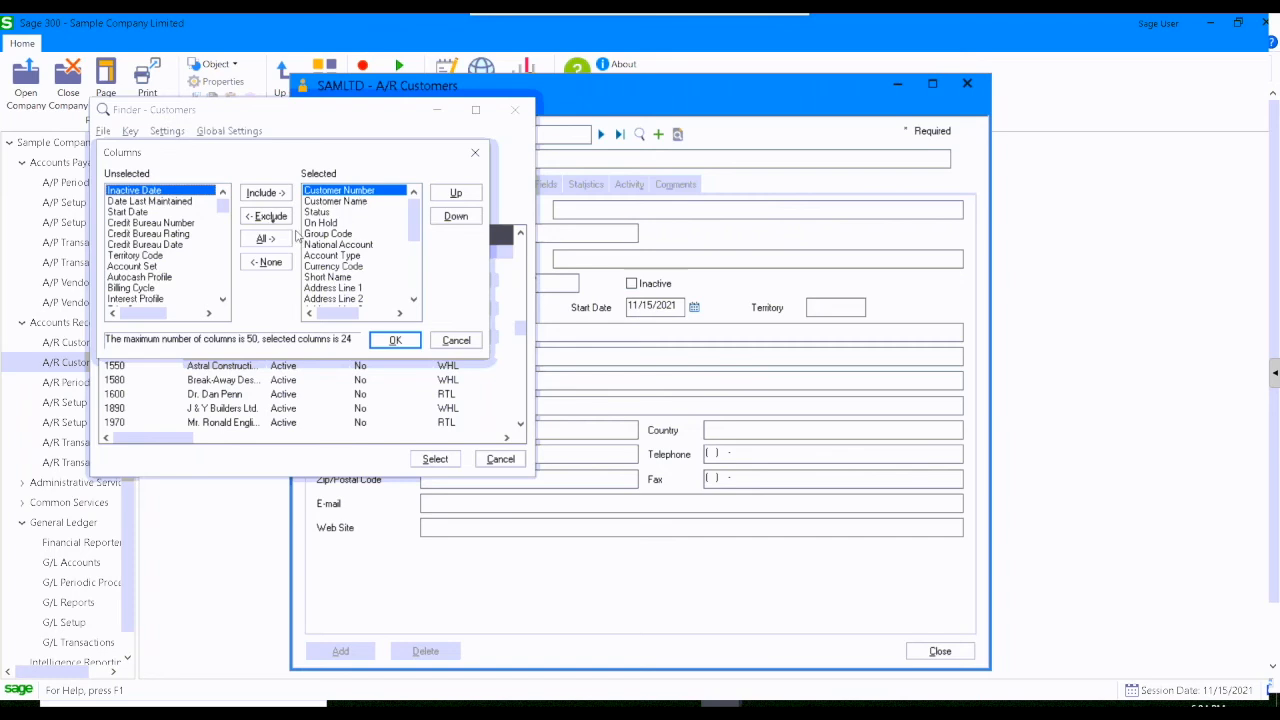
click(328, 213)
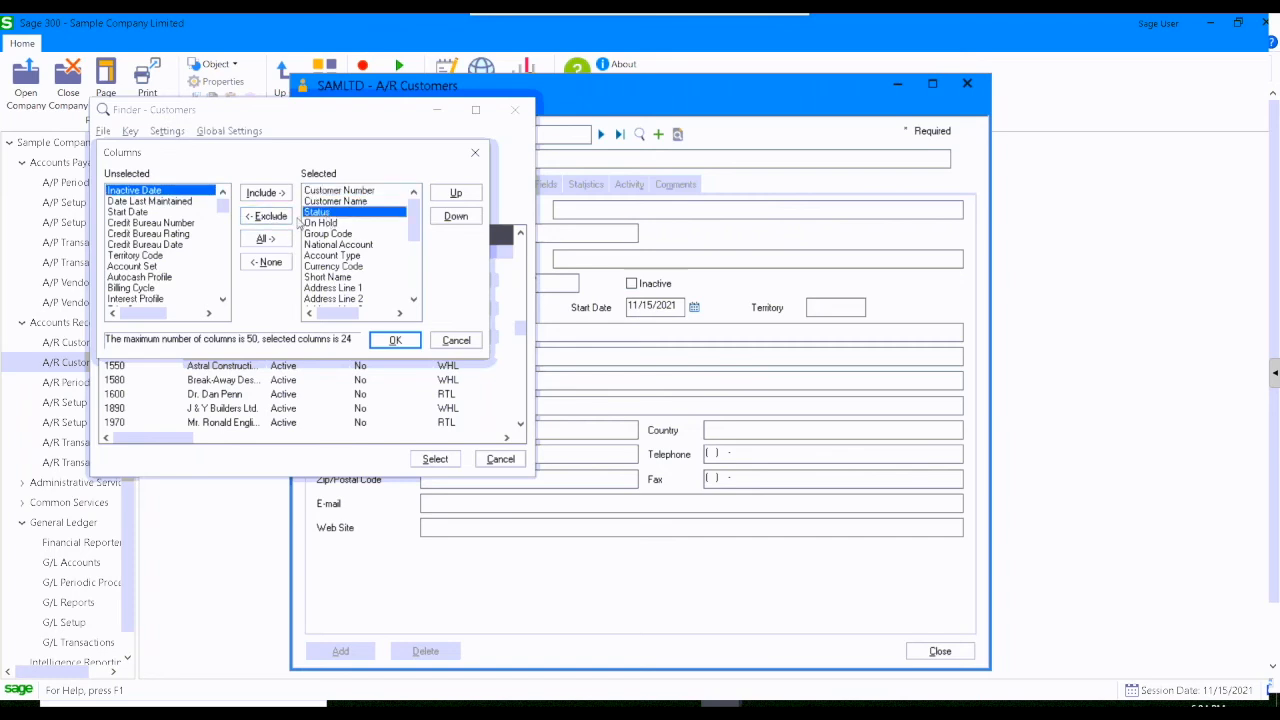
click(268, 216)
click(268, 216)
click(268, 216)
click(268, 216)
click(268, 216)
click(268, 216)
click(268, 216)
click(268, 216)
click(268, 216)
click(268, 216)
click(268, 216)
click(268, 216)
click(268, 216)
click(268, 216)
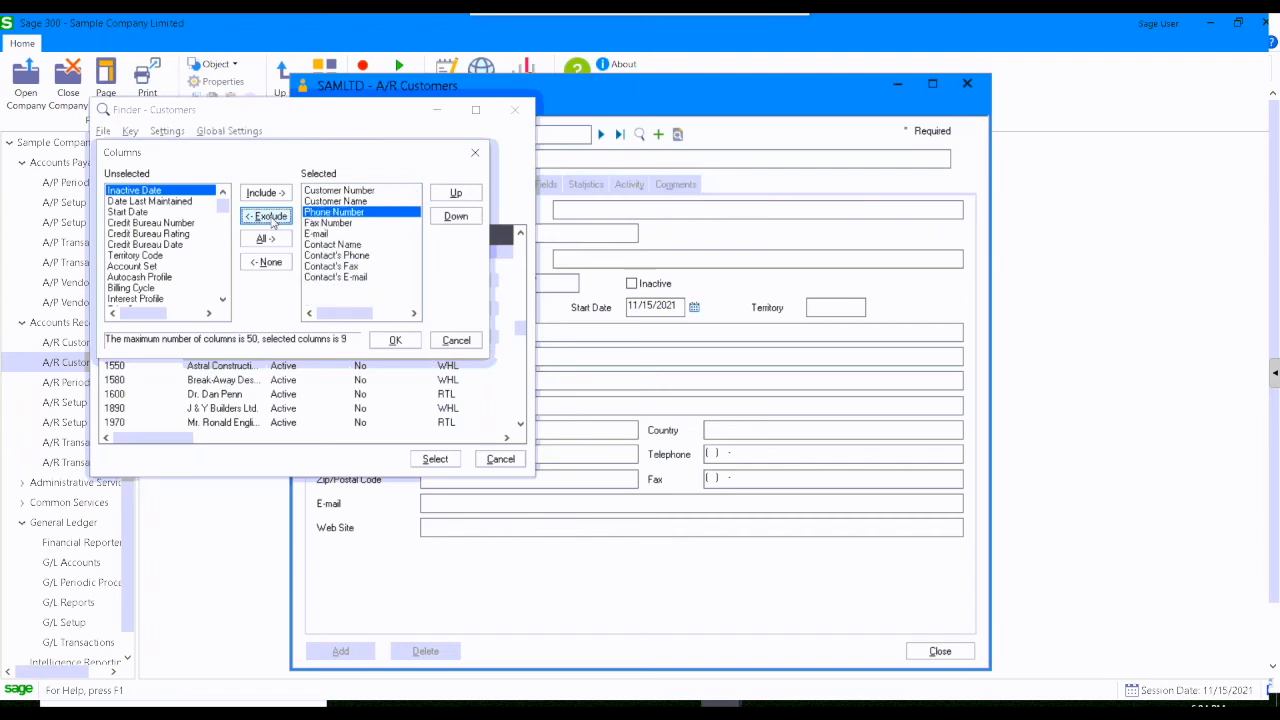
click(268, 216)
click(268, 216)
click(268, 216)
click(268, 216)
click(268, 216)
click(268, 216)
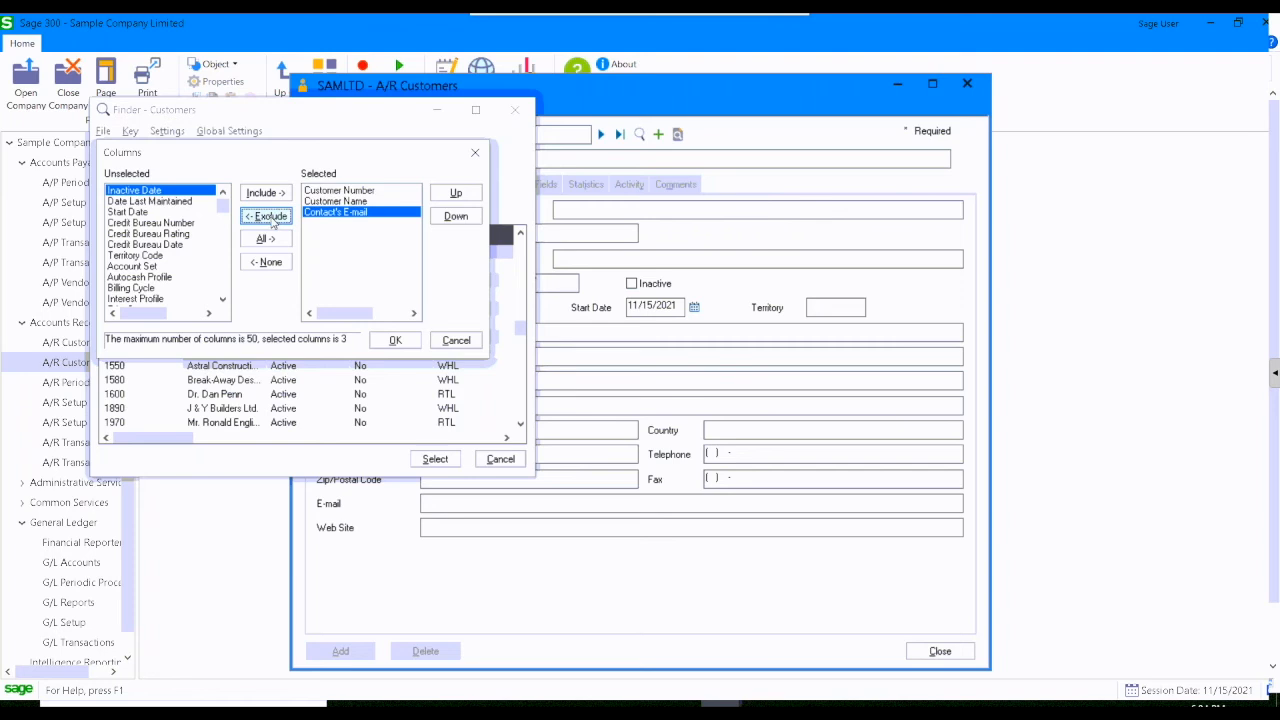
click(268, 216)
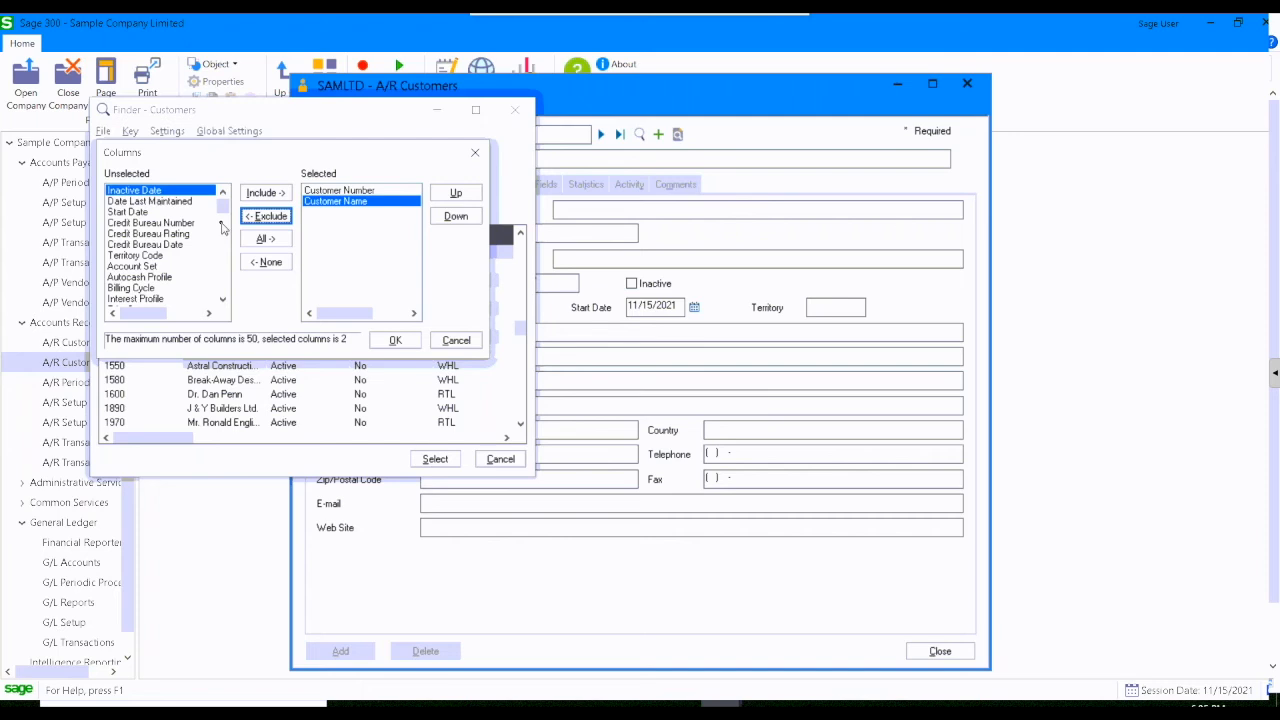
Add Terms, Balance Due in Cust. Curr., Balance Due in Func. Curr. and Date of Last Statement to the finder's columns, apply them, and widen the finder
click(223, 299)
click(223, 299)
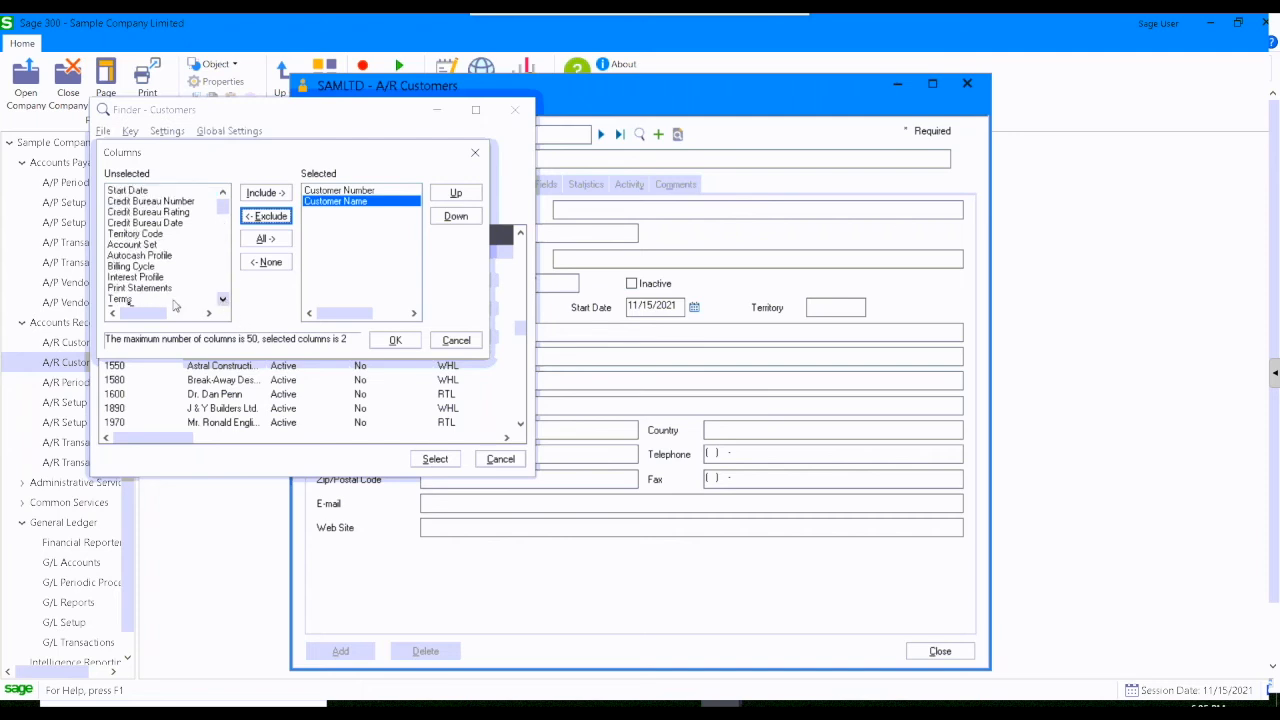
click(126, 300)
double_click(126, 300)
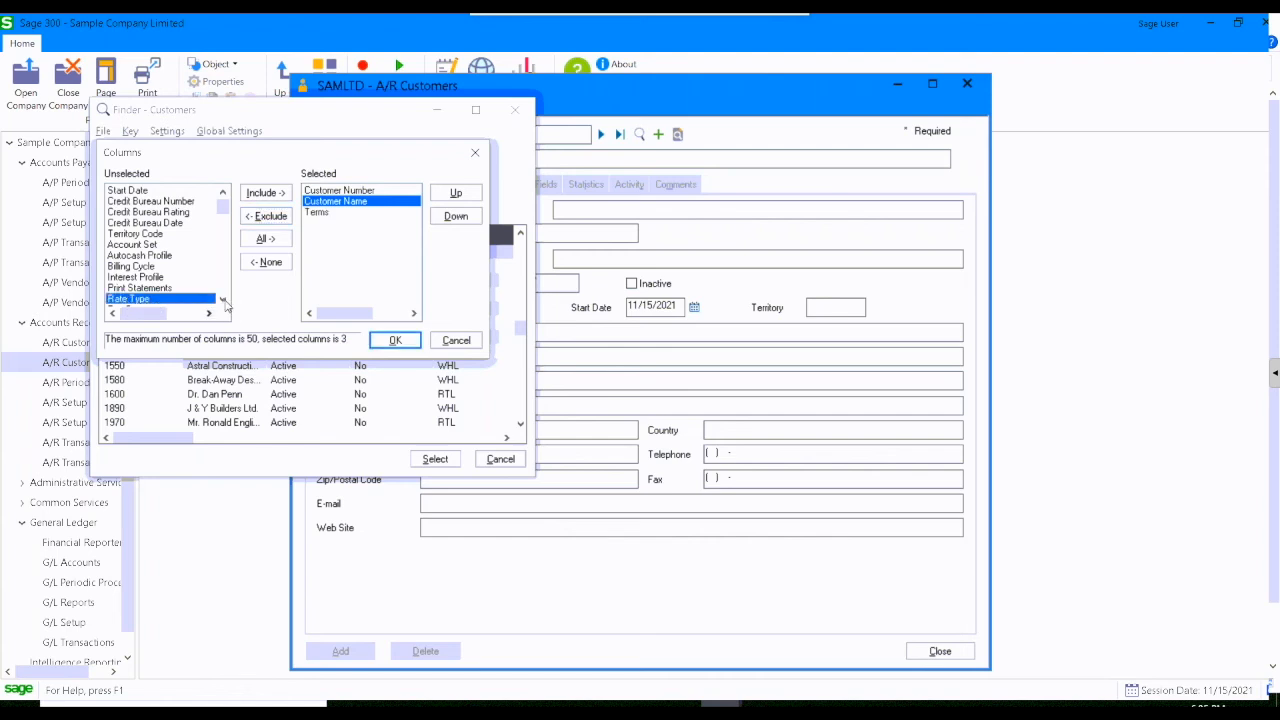
click(223, 300)
click(223, 300)
click(223, 300)
click(223, 300)
click(223, 300)
click(223, 300)
click(223, 300)
click(223, 300)
click(223, 300)
click(223, 300)
click(223, 300)
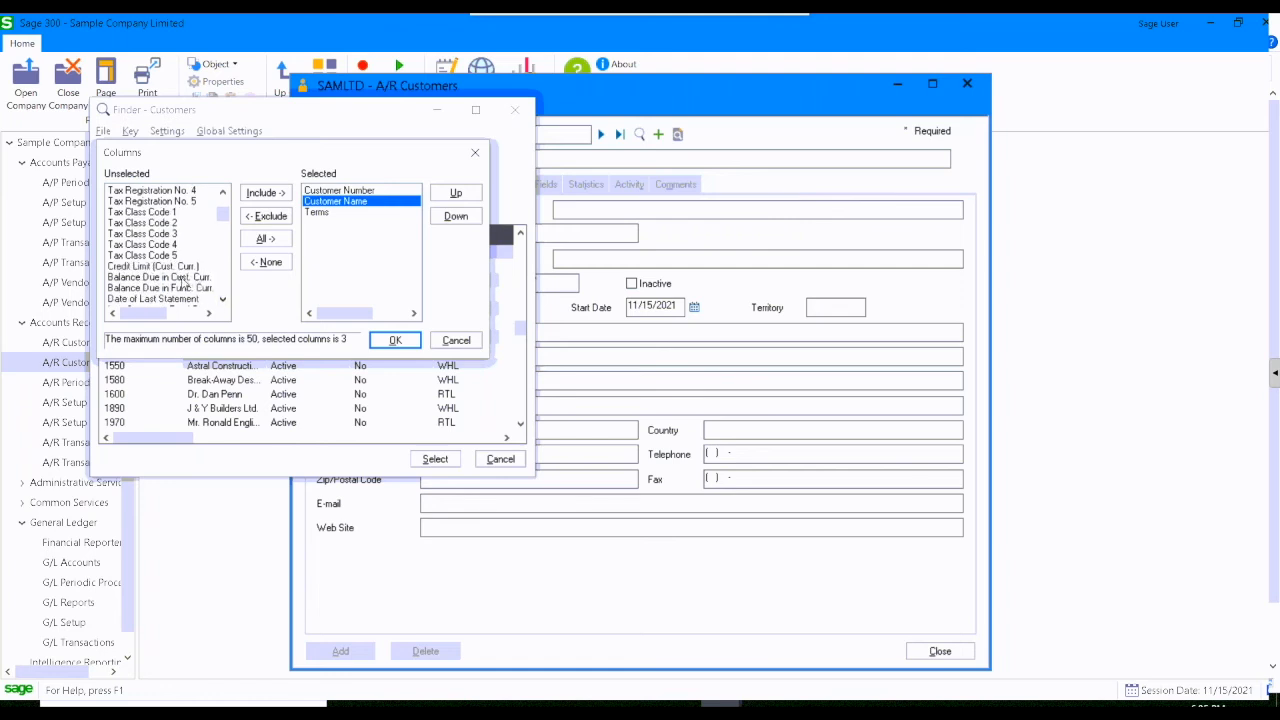
click(186, 279)
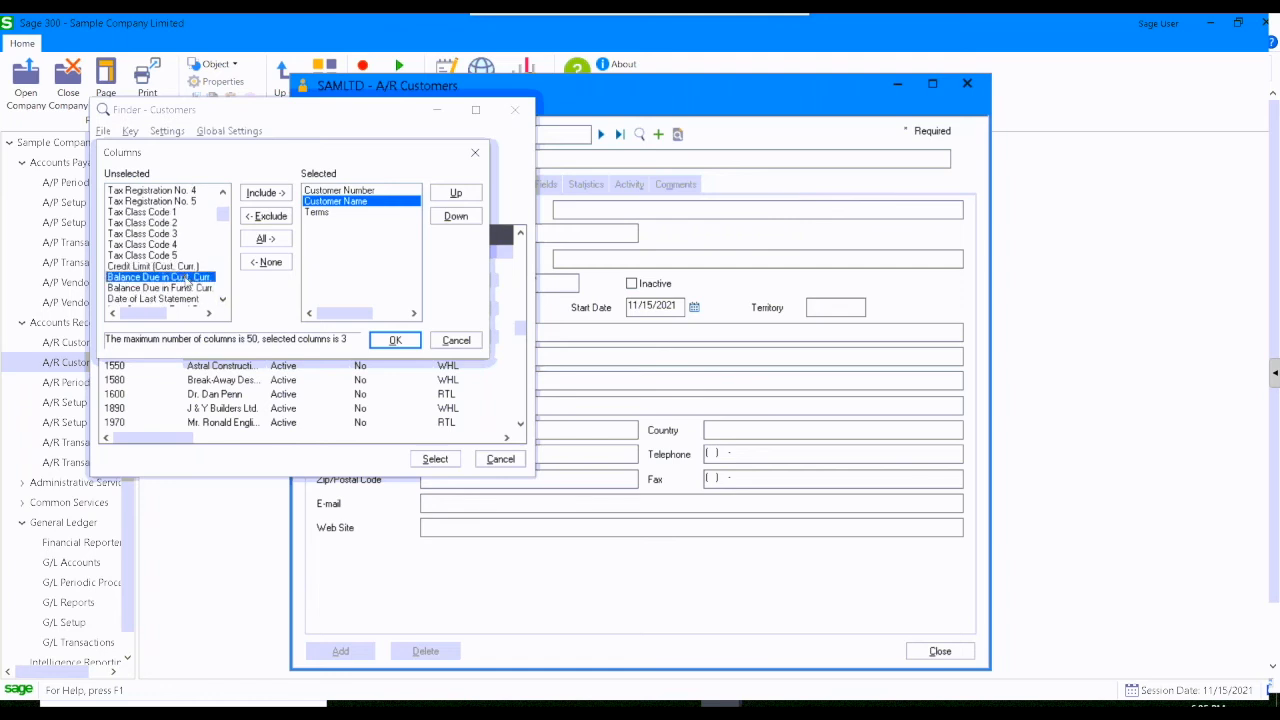
double_click(186, 279)
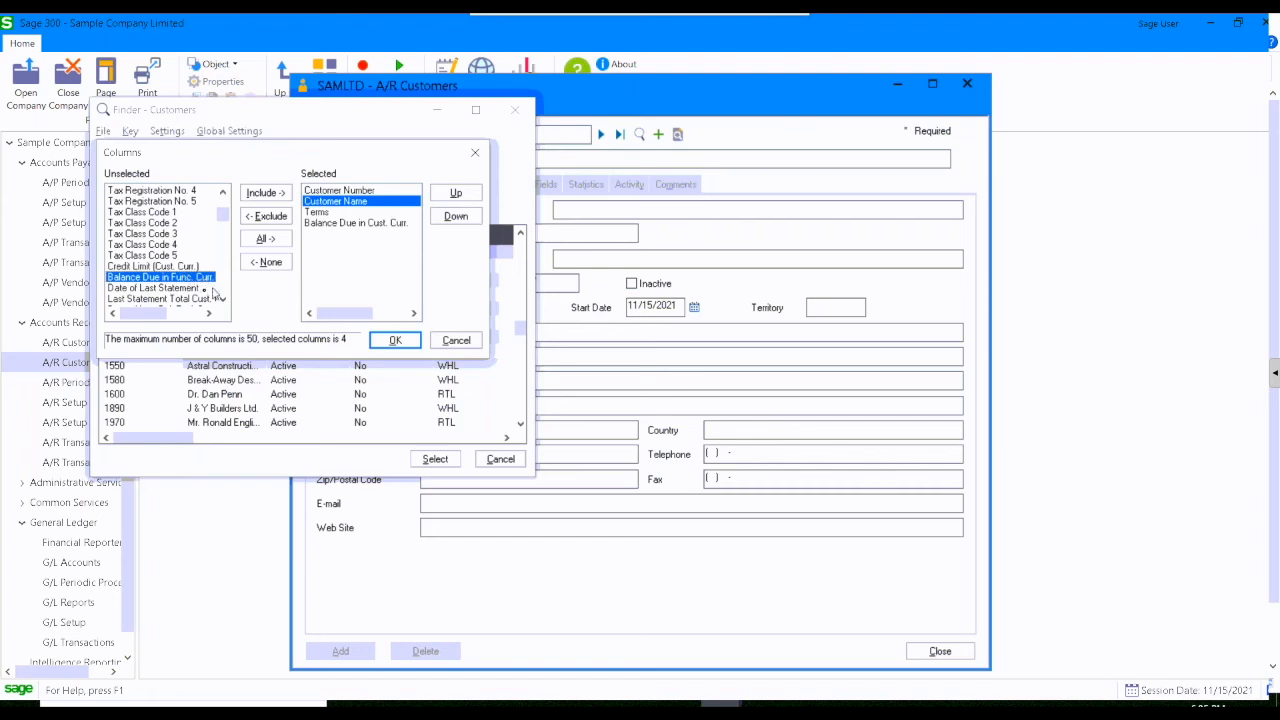
double_click(193, 279)
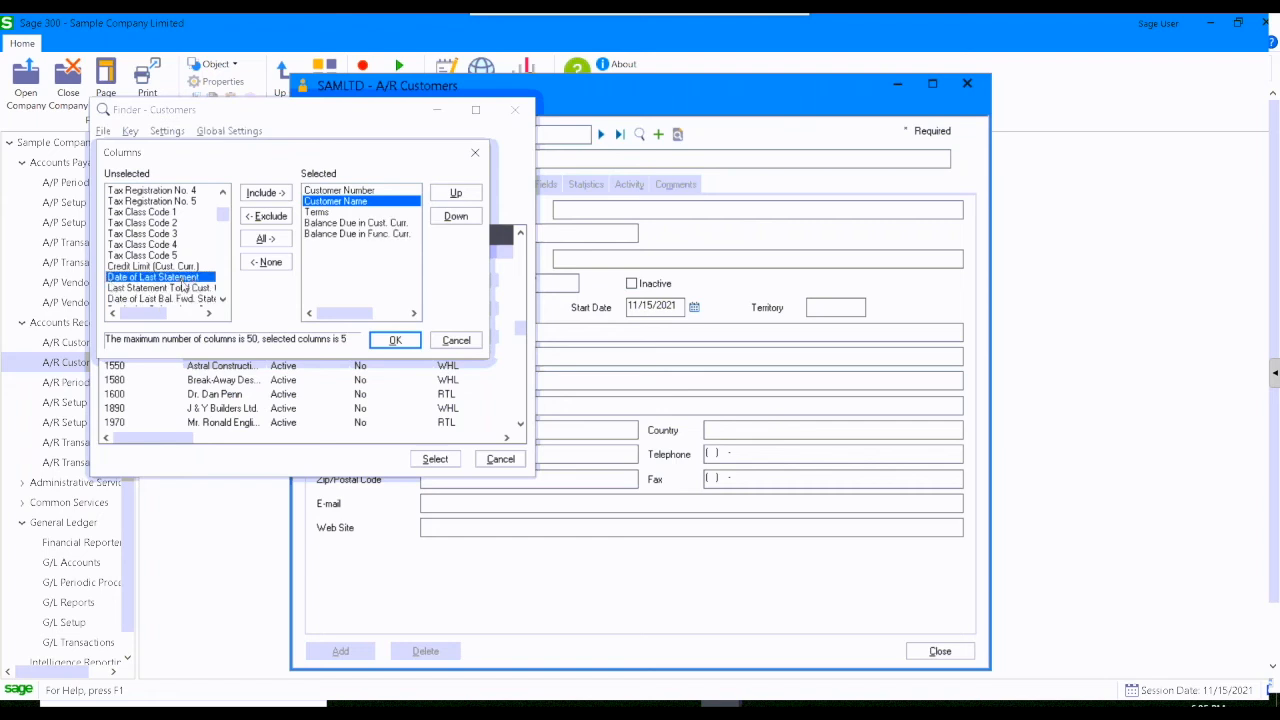
double_click(183, 287)
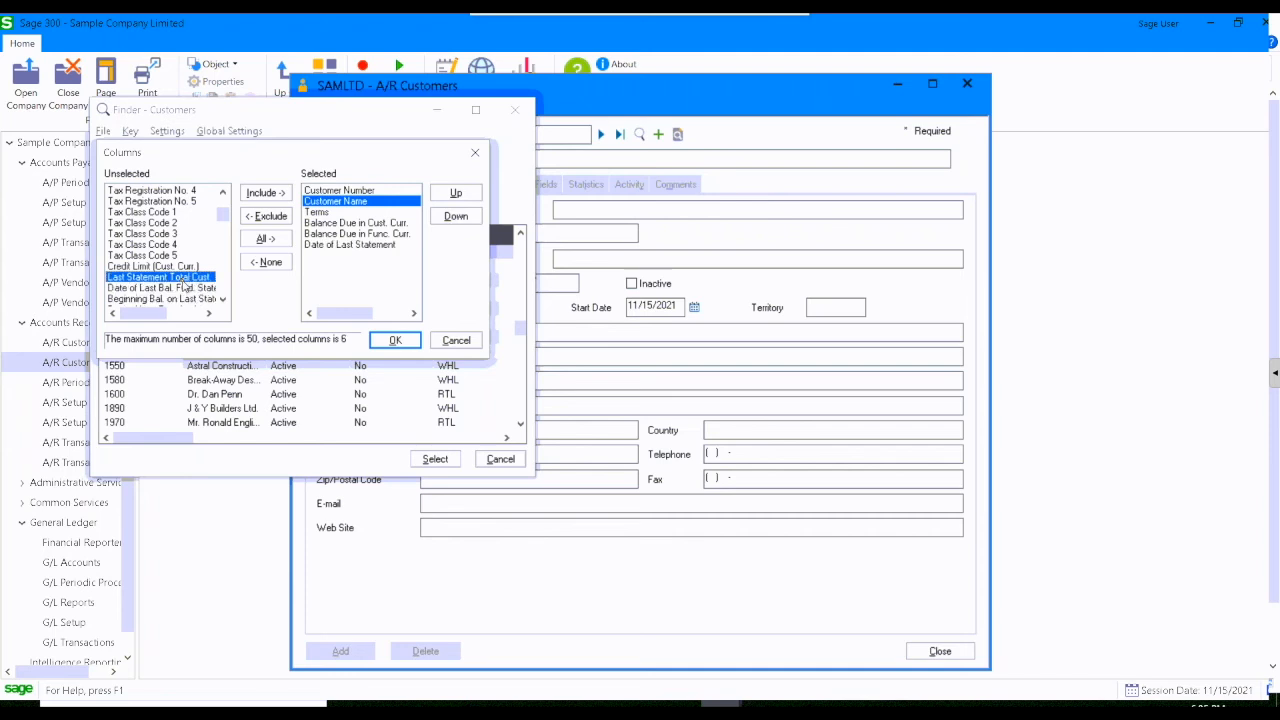
click(396, 343)
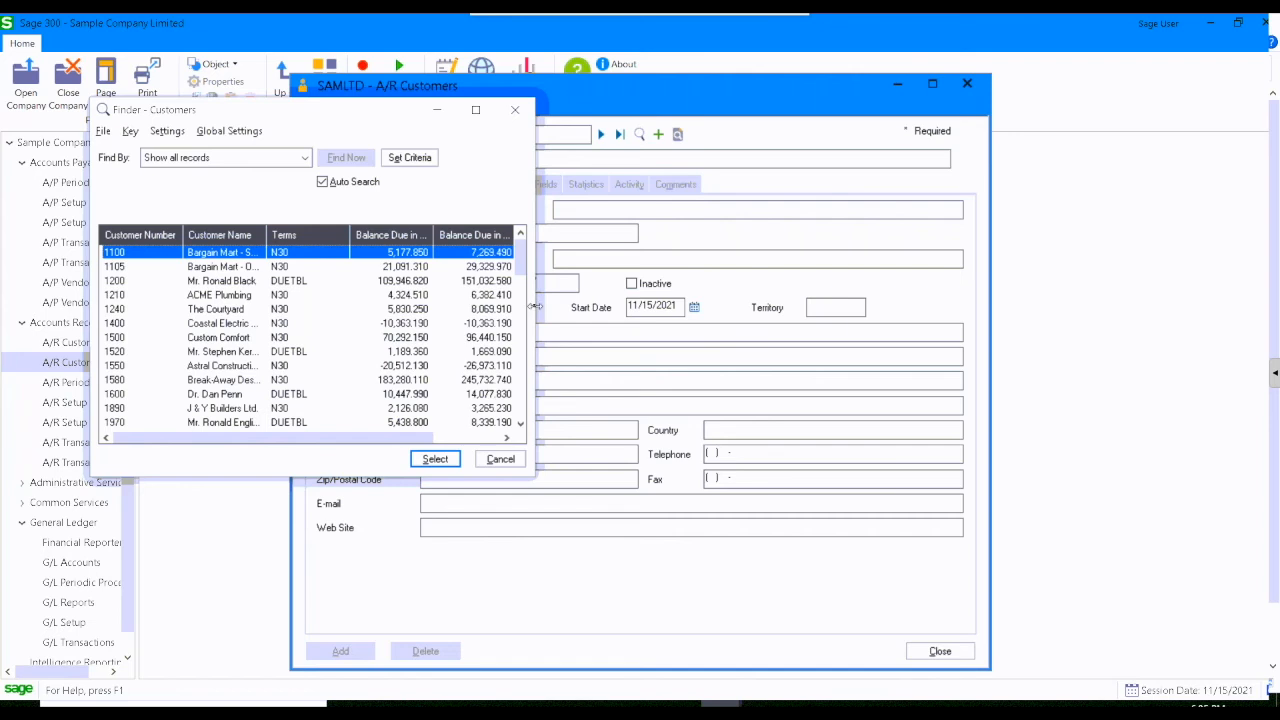
drag(537, 307, 688, 307)
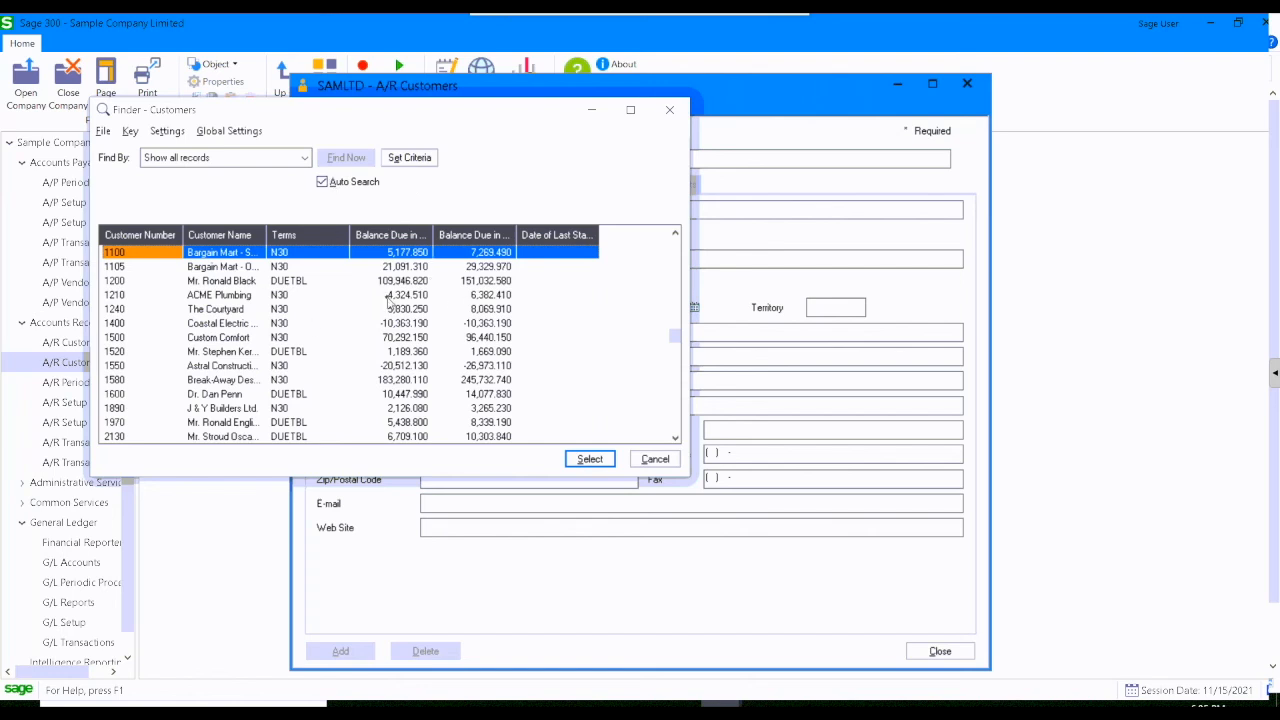
Turn on the Go to Filter First global setting for the finder and check that it is enabled
click(231, 132)
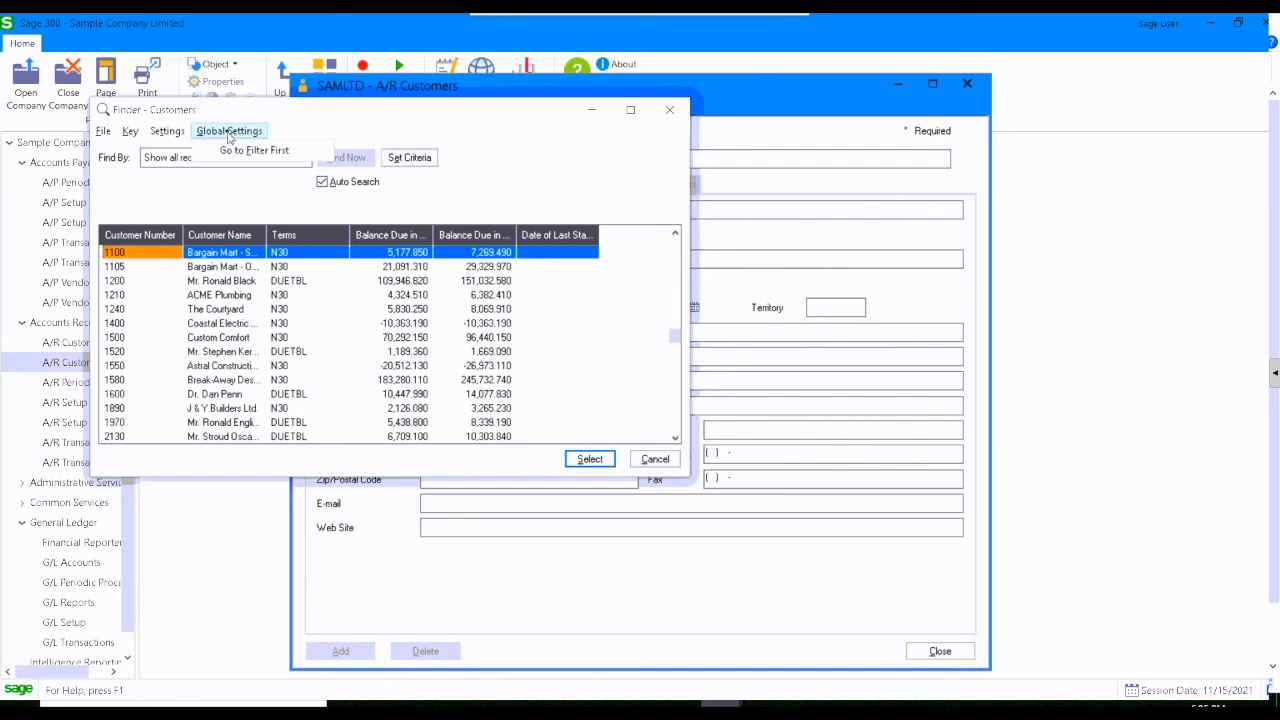
click(285, 154)
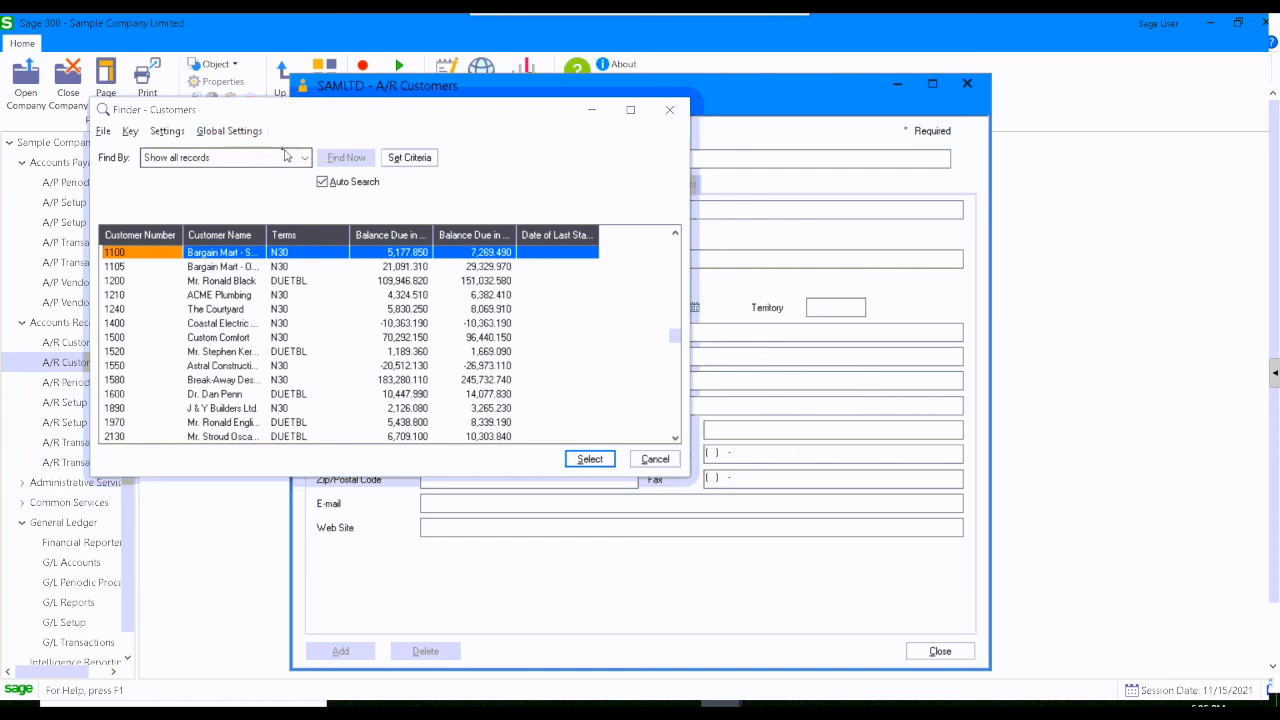
click(242, 136)
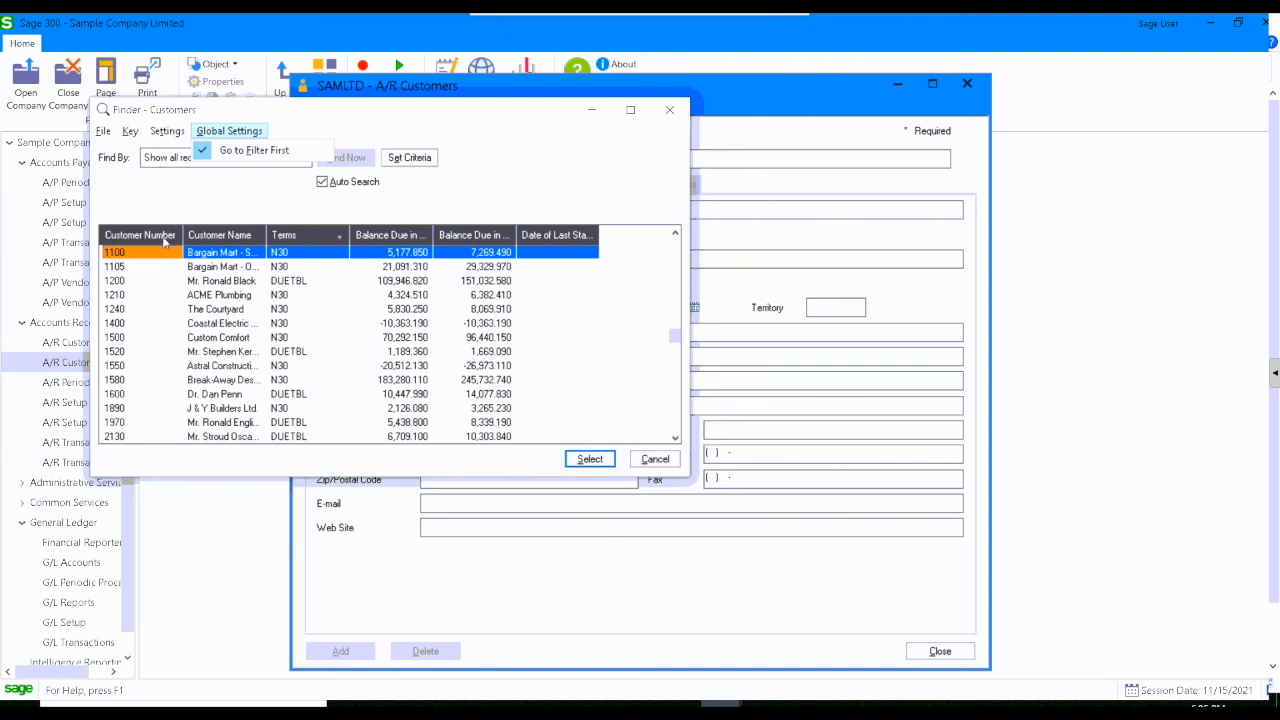
click(300, 185)
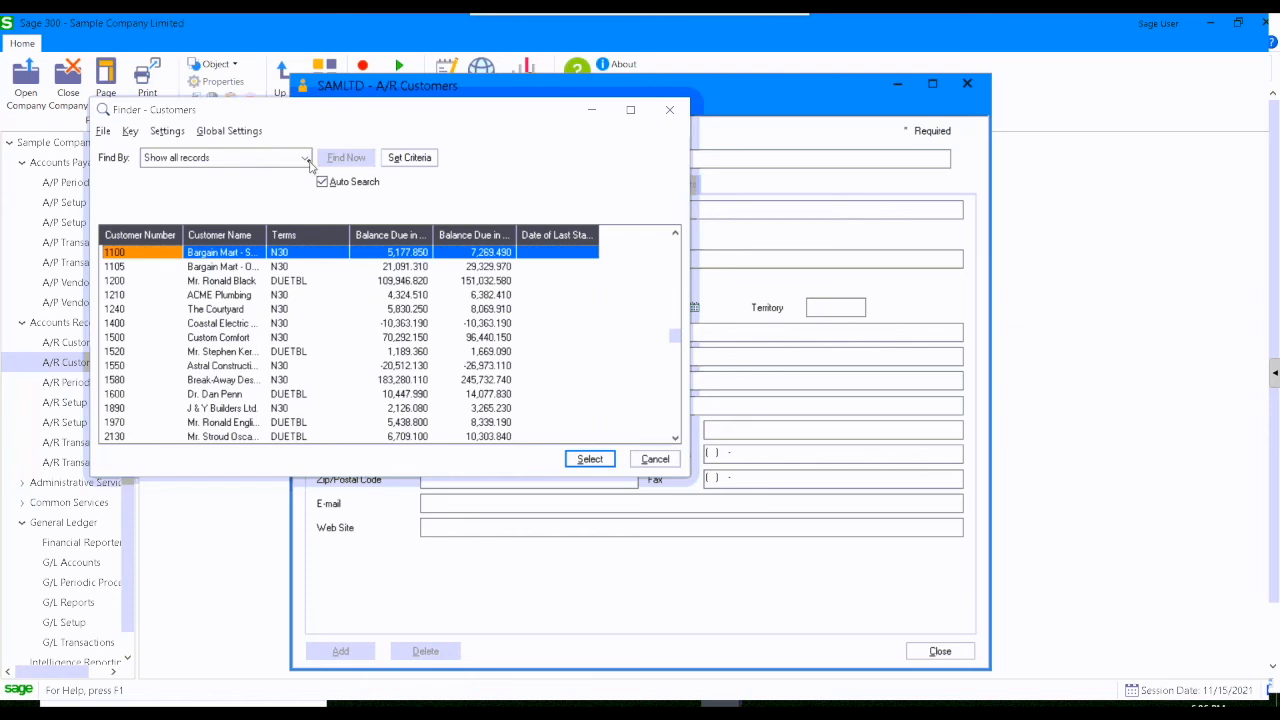
Set the customer finder to search by Customer Name with the Contains condition, and close the finder
click(305, 158)
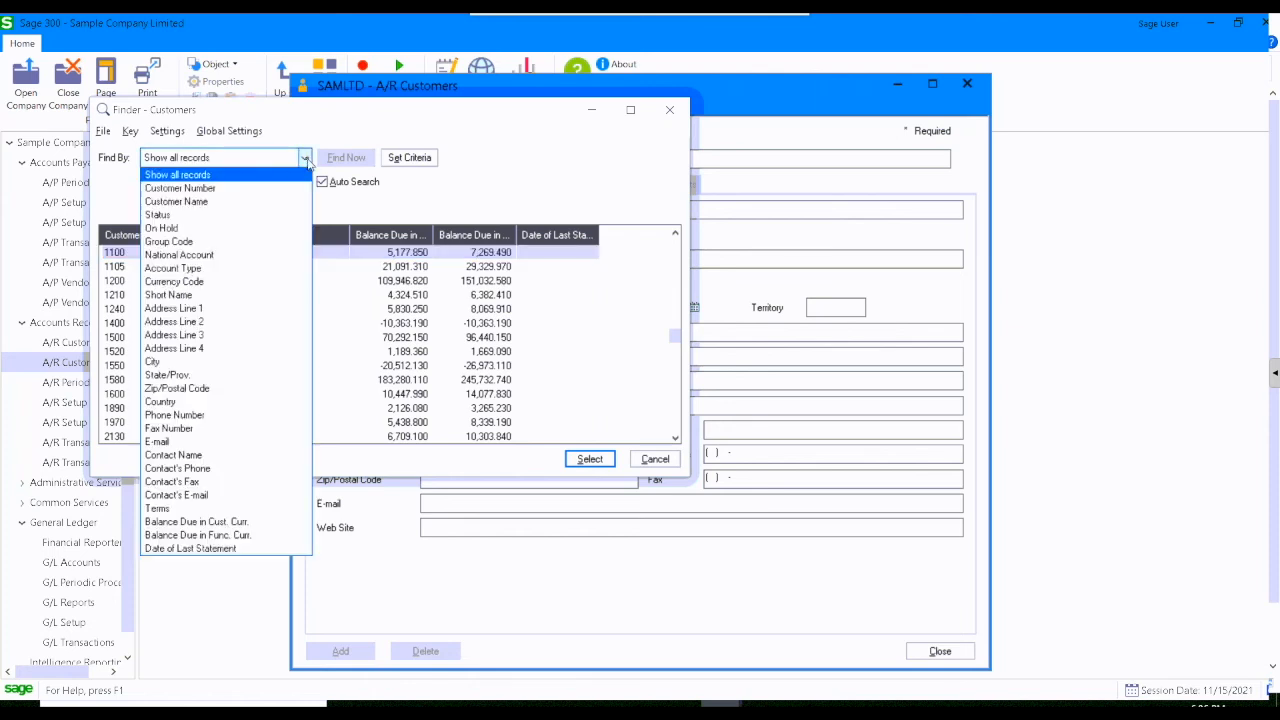
click(211, 203)
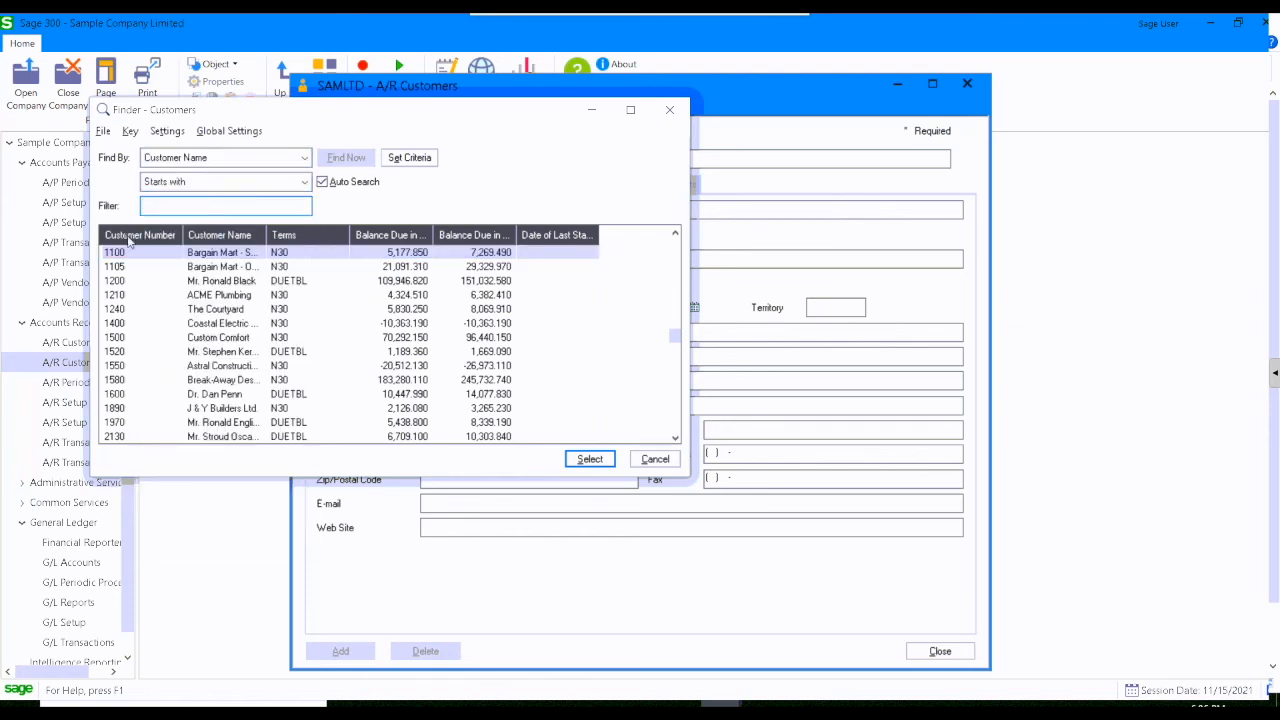
click(304, 182)
click(201, 214)
click(657, 459)
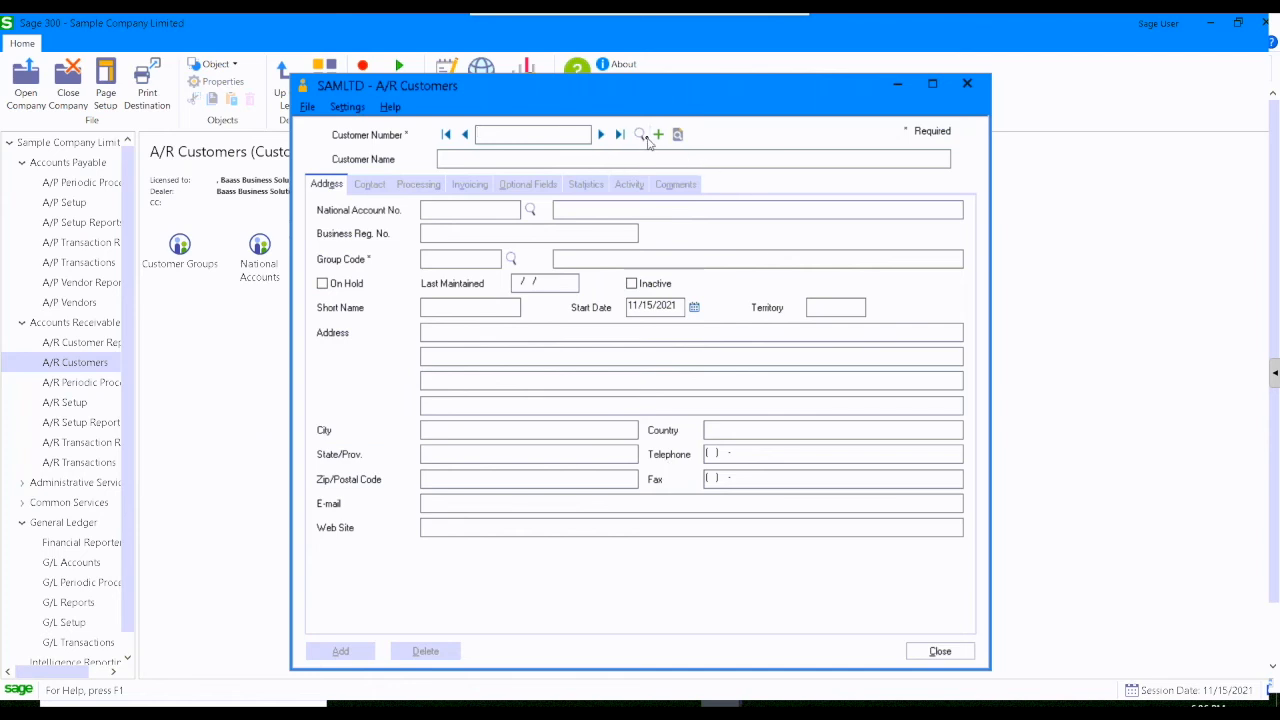
Reopen the customer finder to check its default search settings, and close both the finder and the A/R Customers form
click(640, 134)
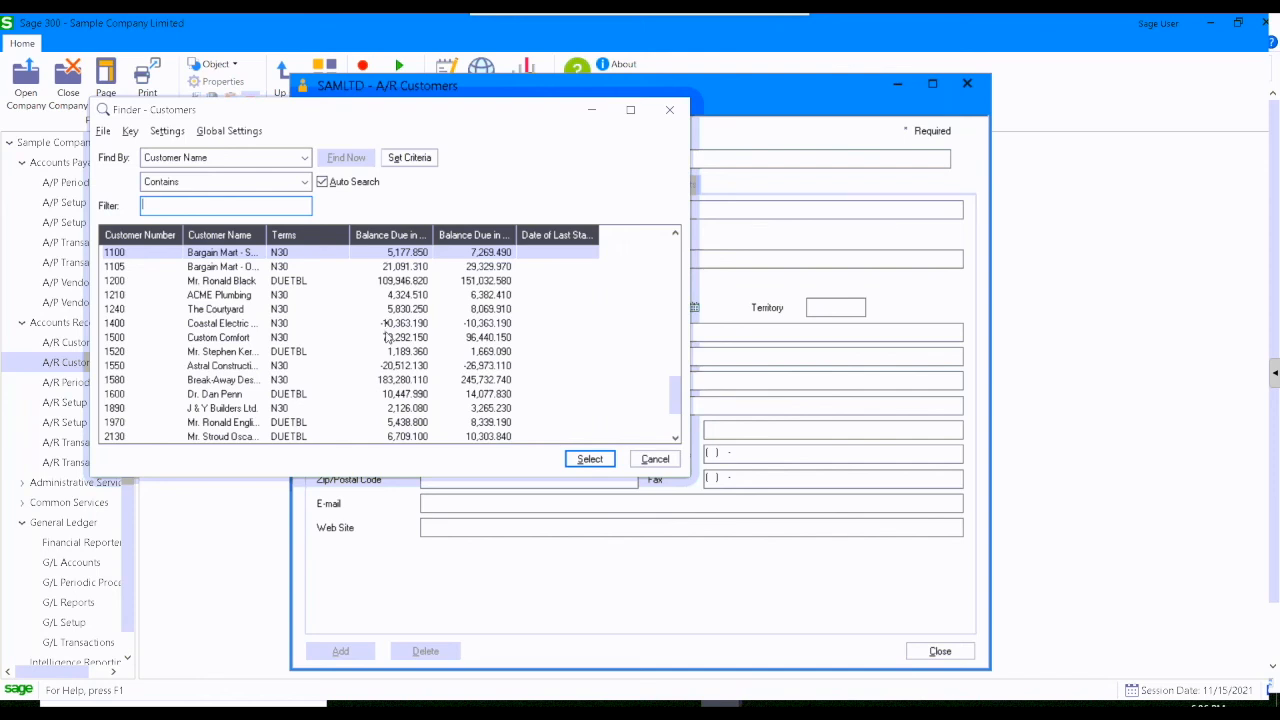
click(667, 459)
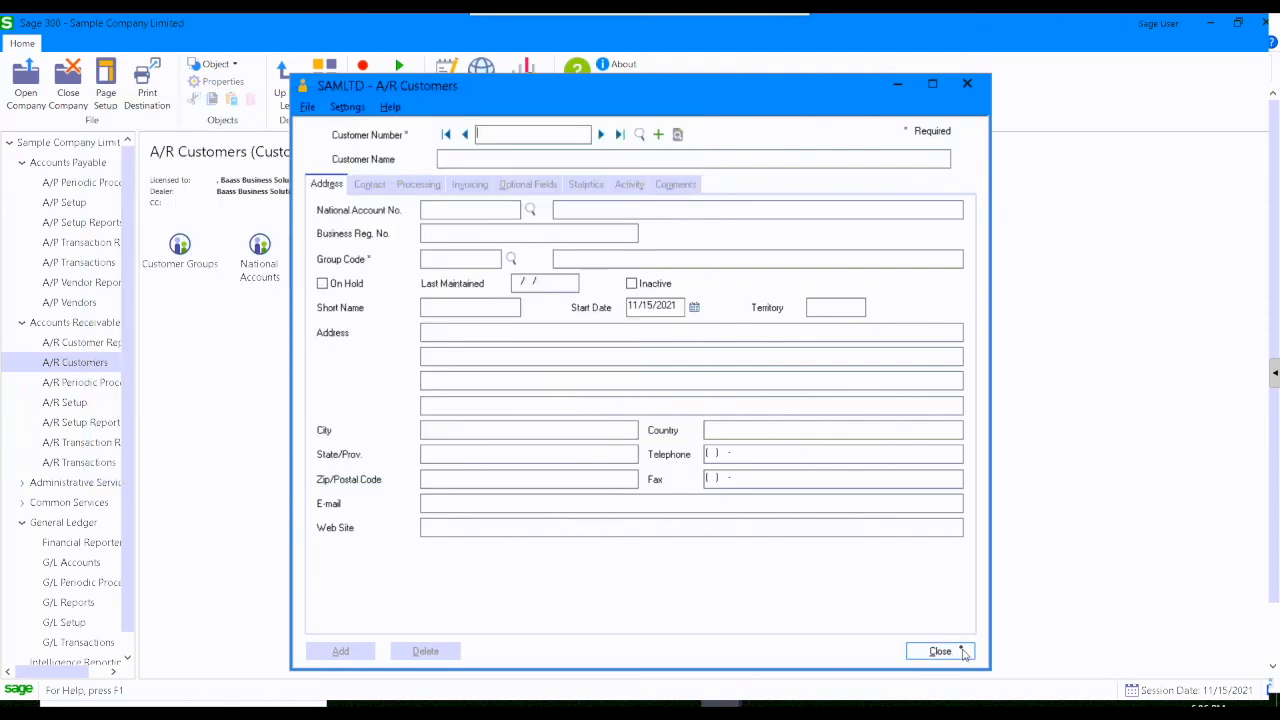
click(940, 651)
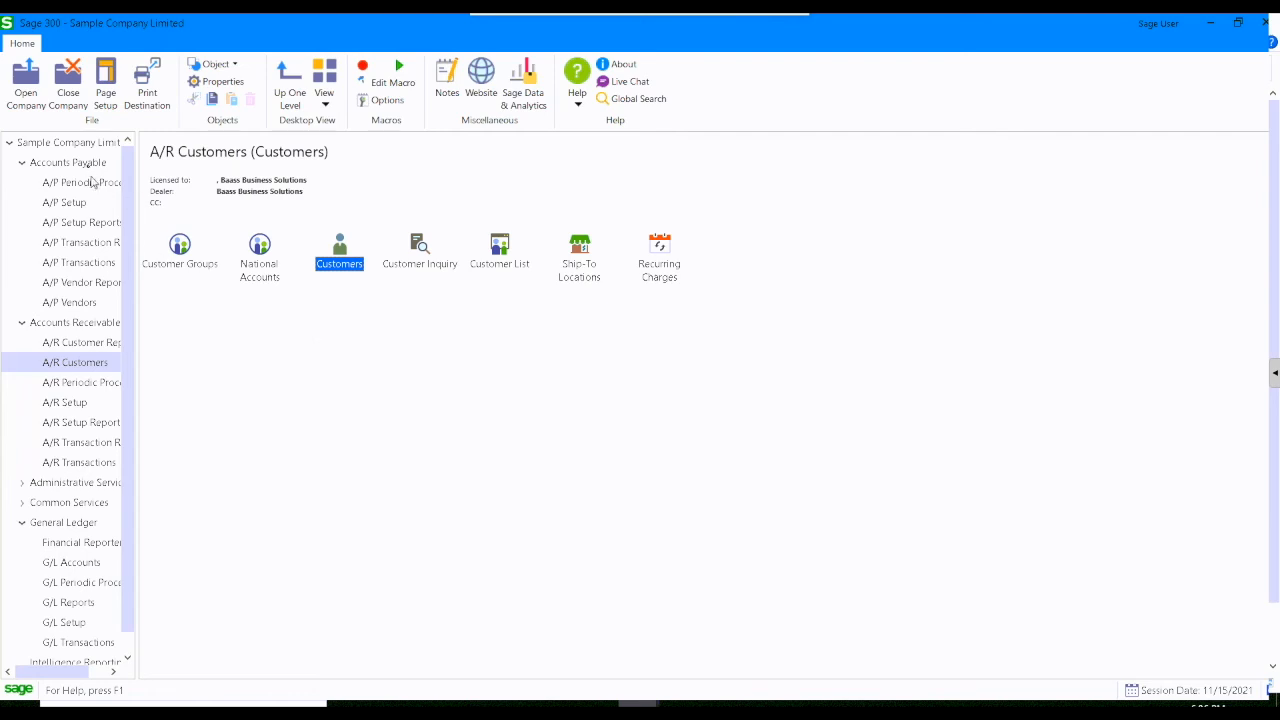
Open Accounts Payable and review which kinds of new objects can be added beside the DnB Currency shortcut
click(88, 165)
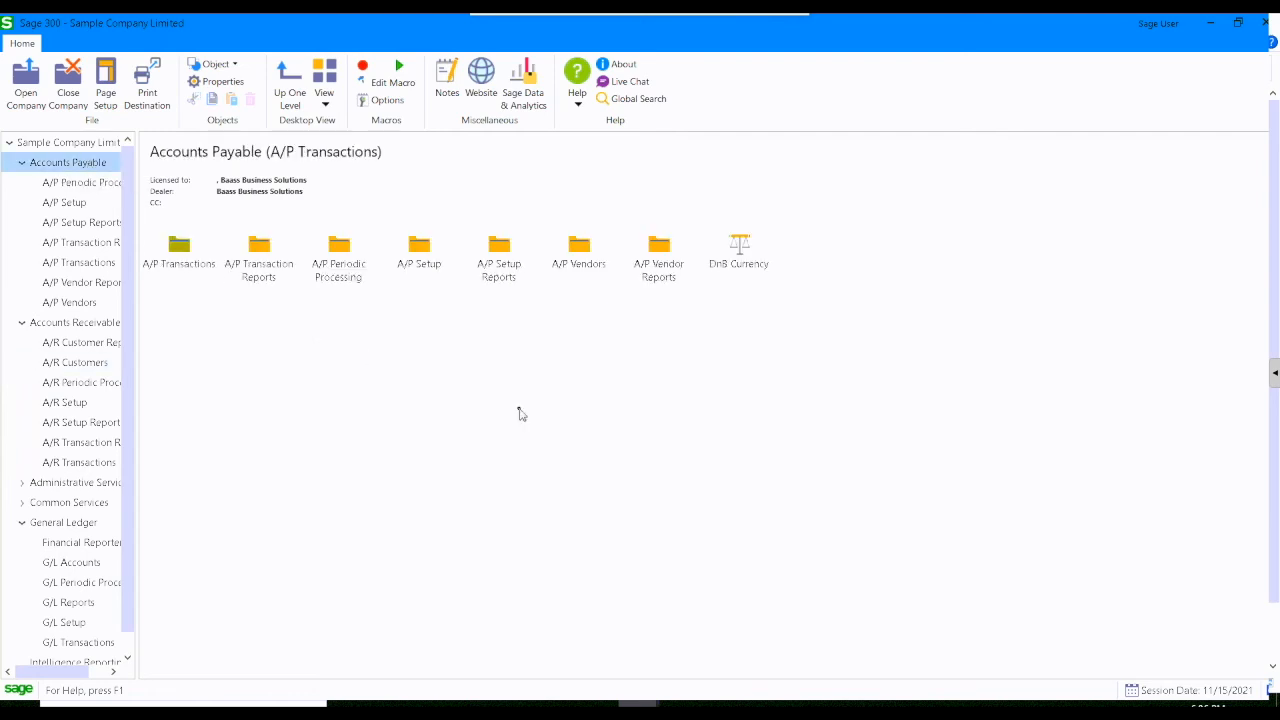
click(742, 250)
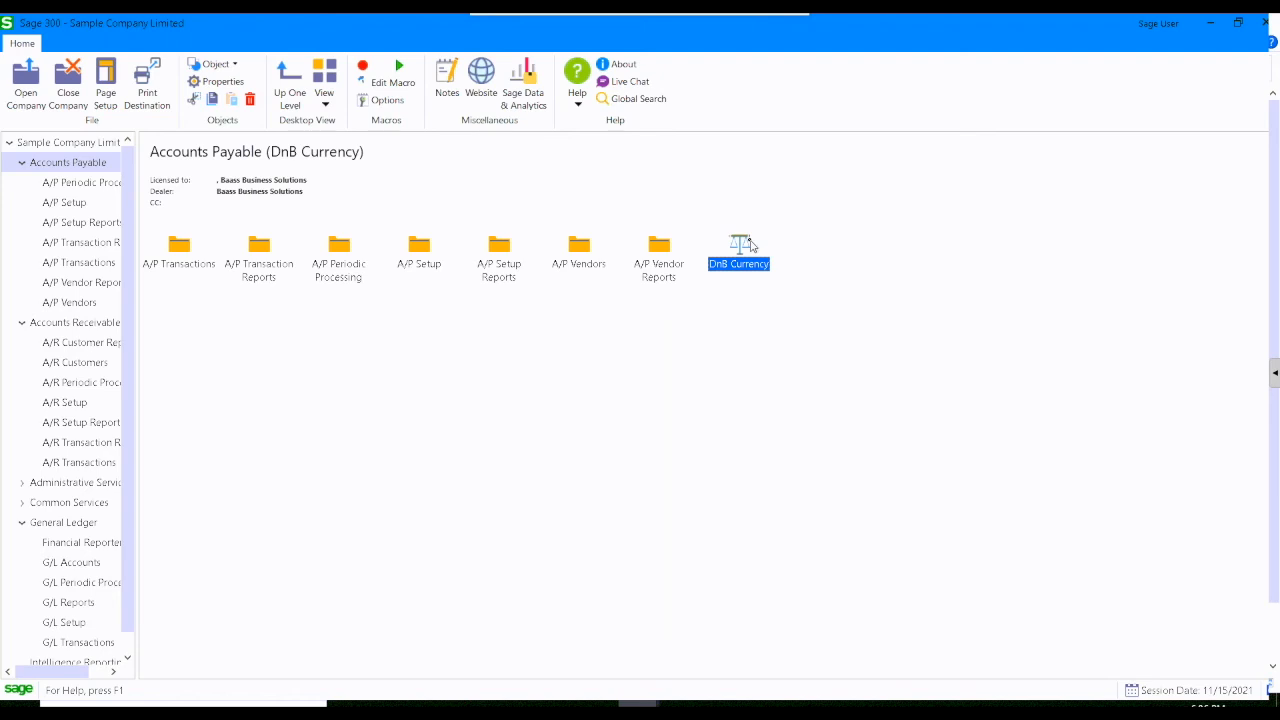
right_click(487, 351)
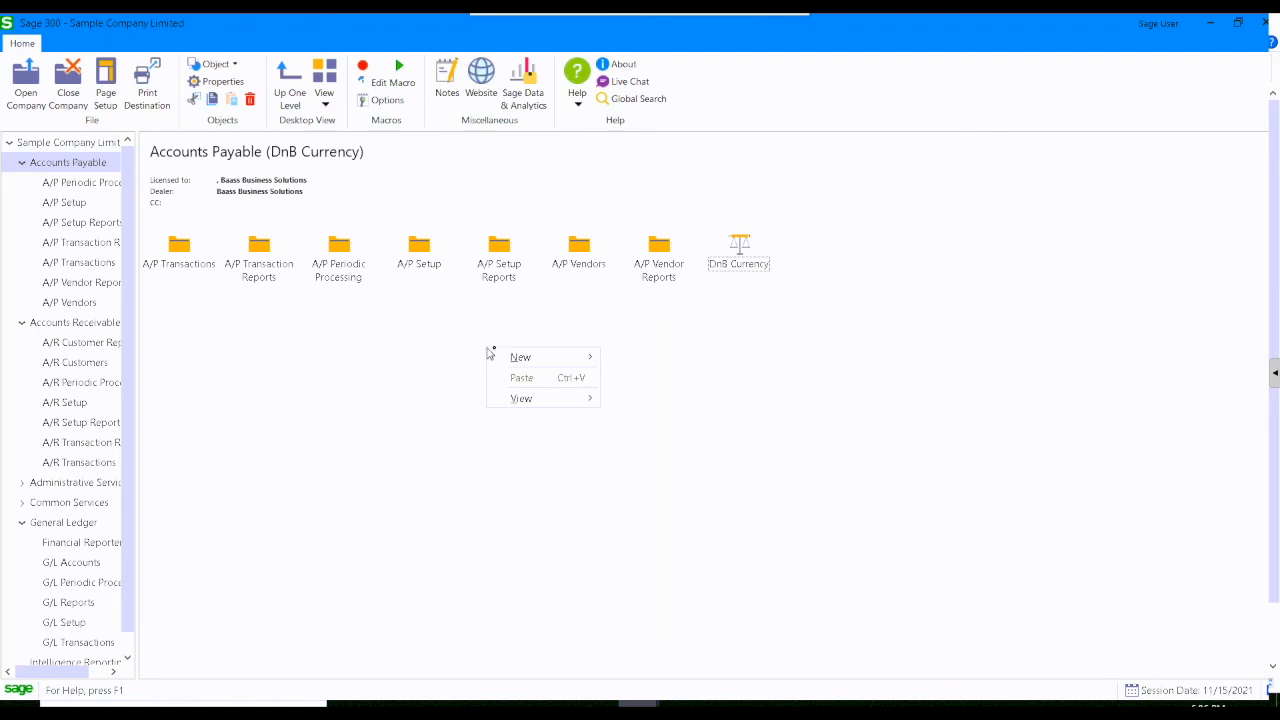
mouse_move(524, 360)
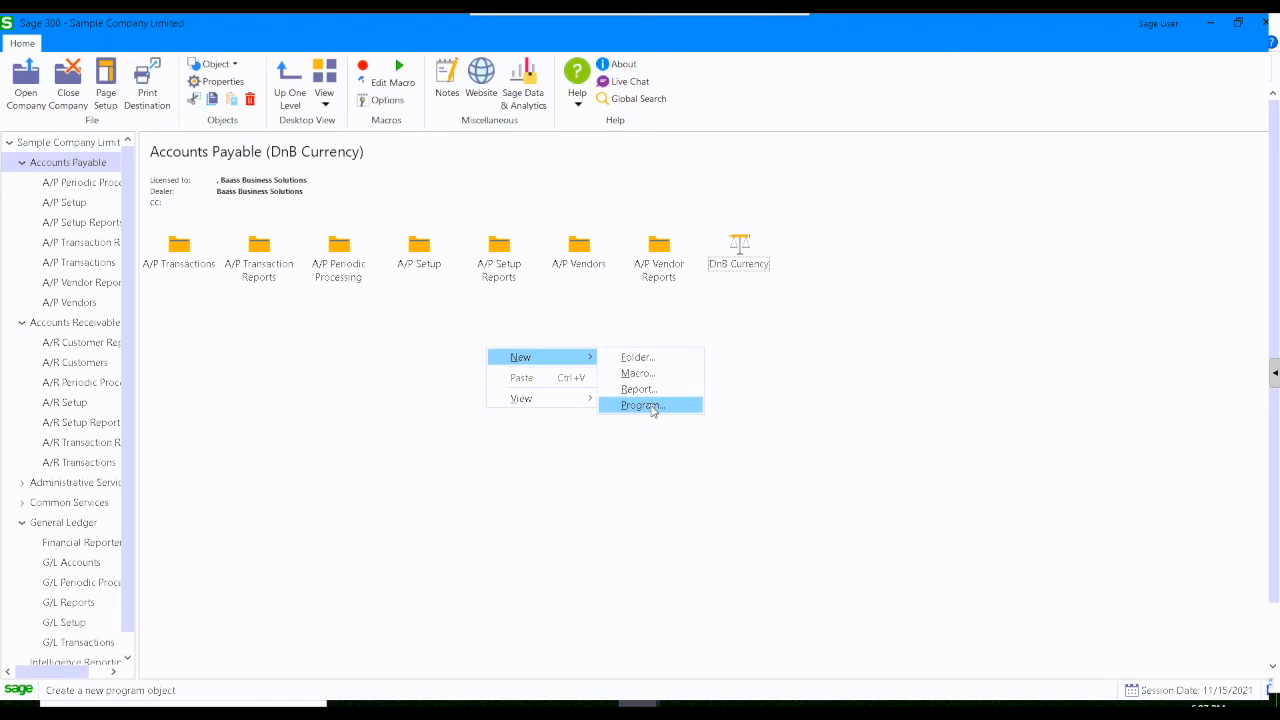
click(788, 316)
Open the DnB Currency converter in the browser, choose Canada (CAD) as the currency to buy, and return to Sage 300
click(741, 247)
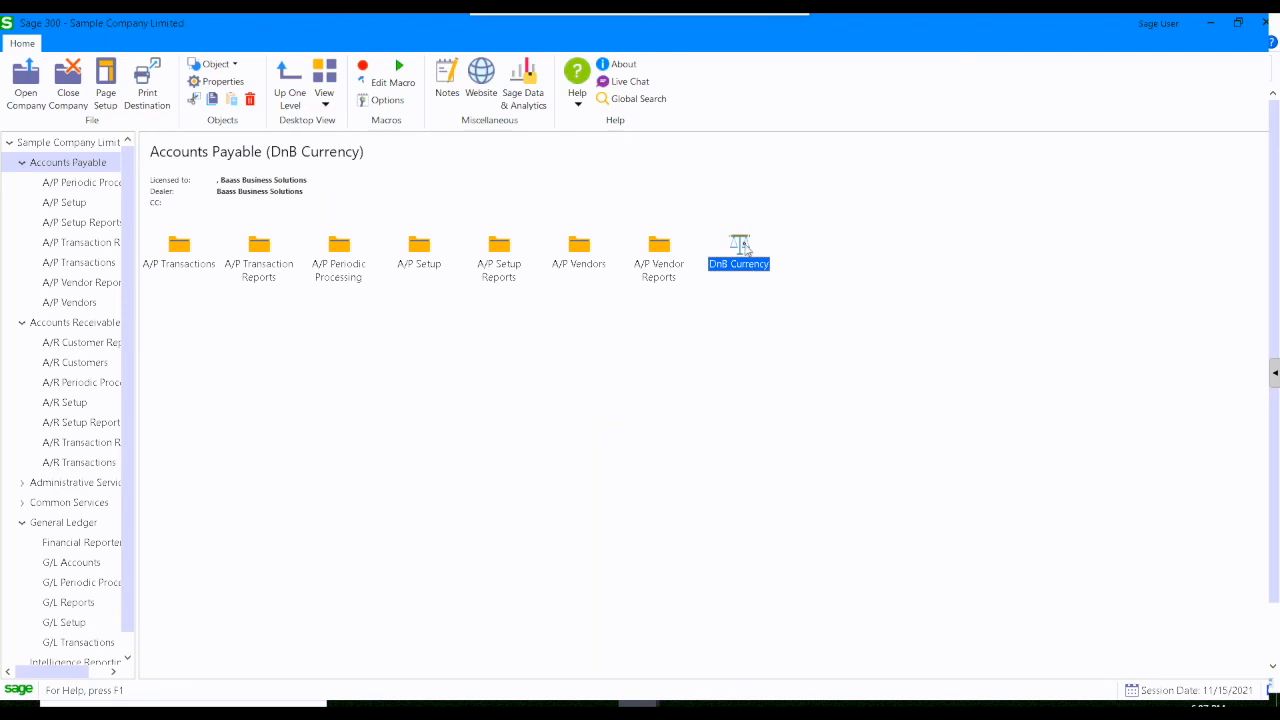
double_click(742, 246)
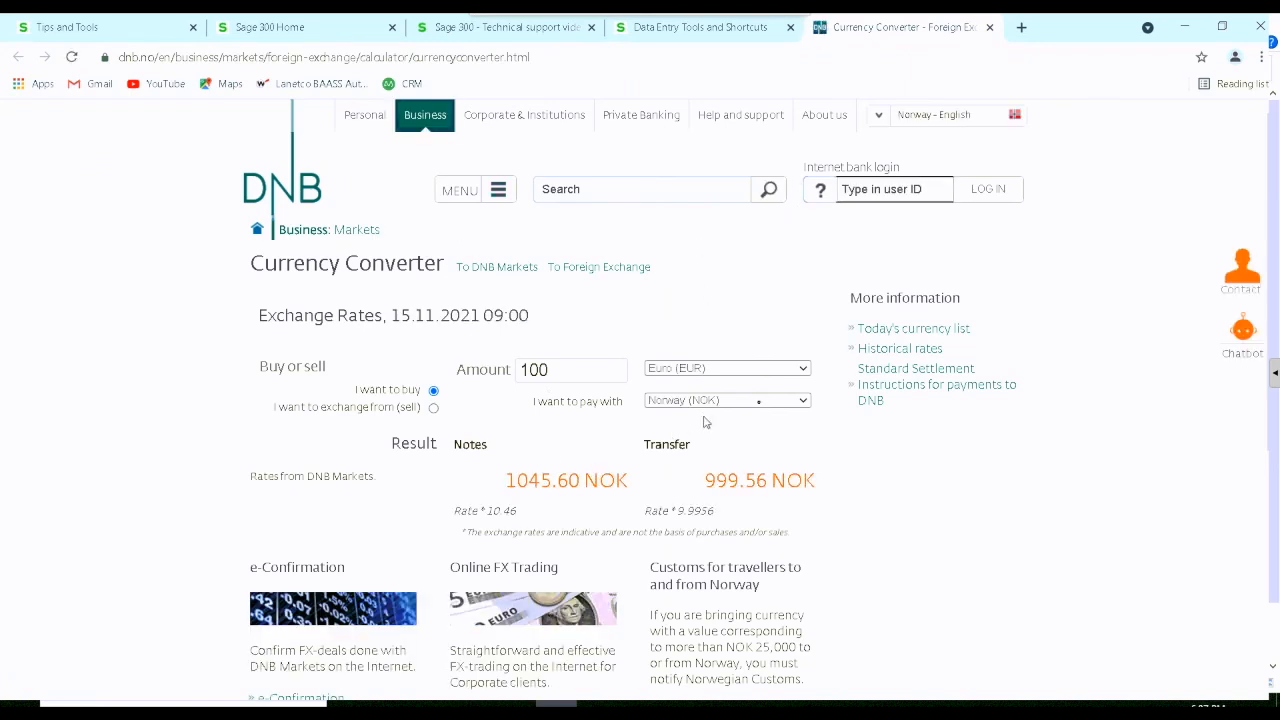
click(805, 369)
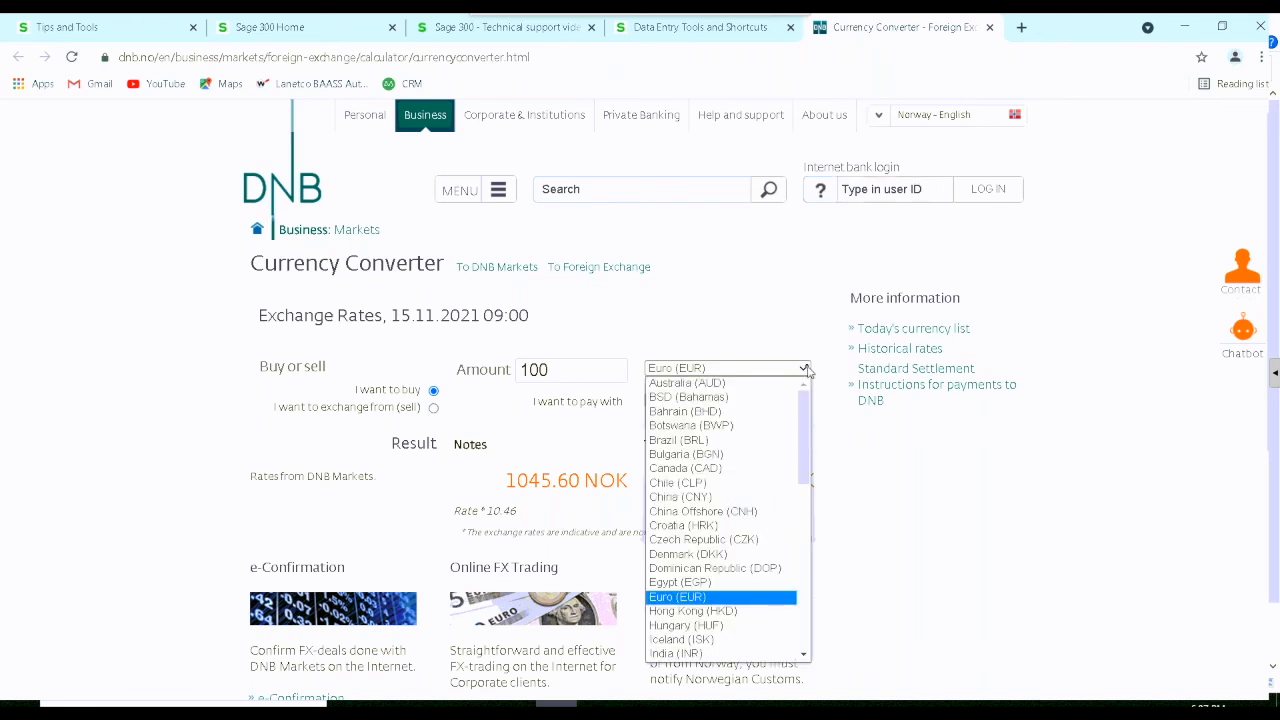
click(708, 472)
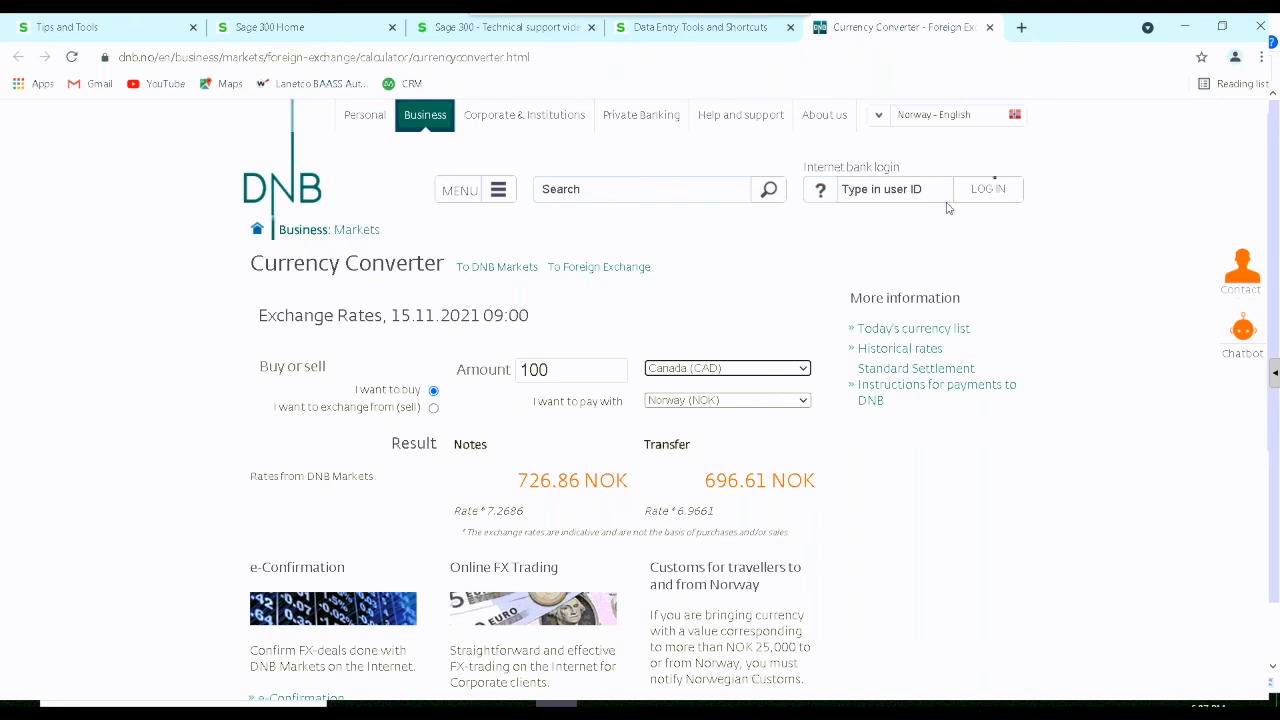
click(1184, 27)
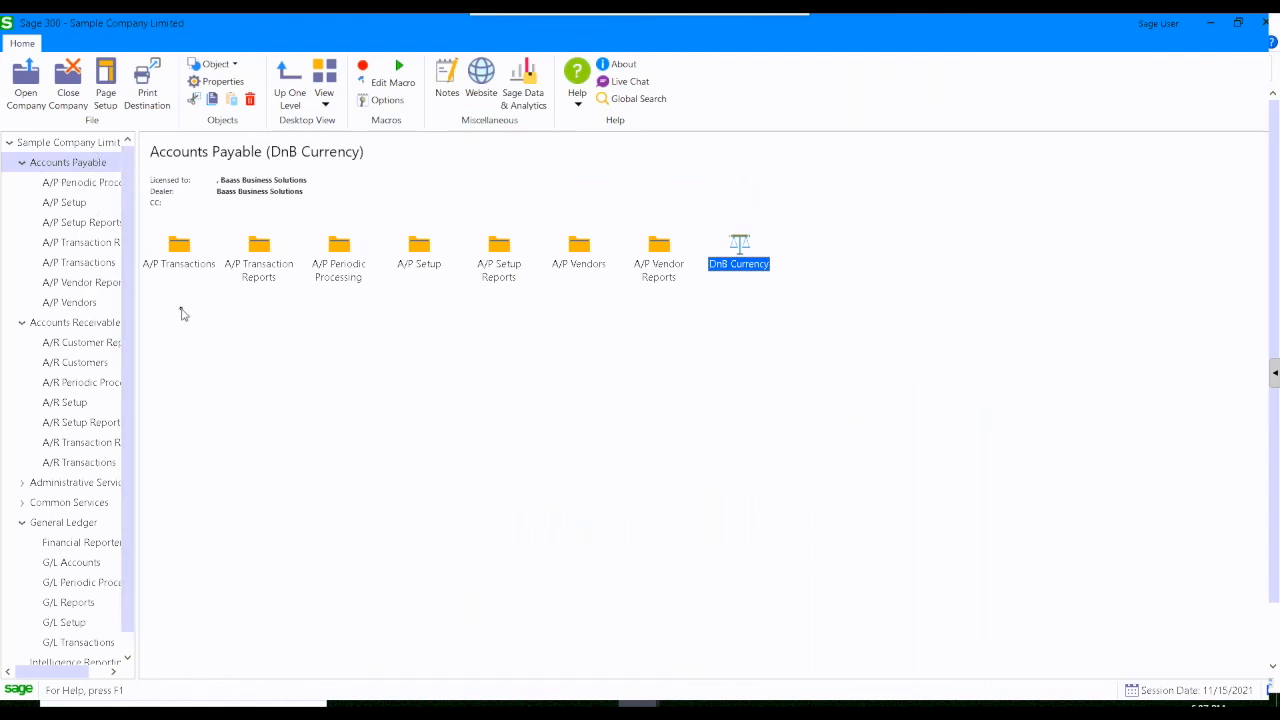
Create a new folder titled My AP Reports in Accounts Payable
right_click(180, 309)
mouse_move(223, 325)
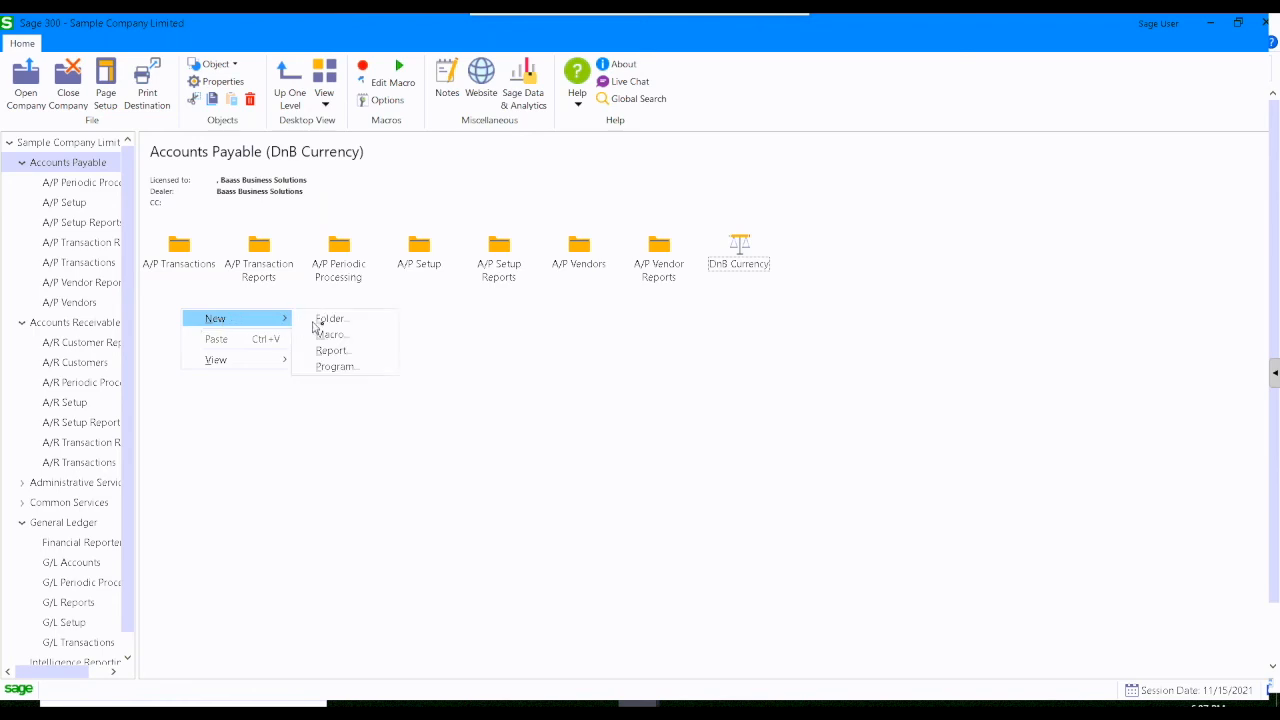
click(342, 326)
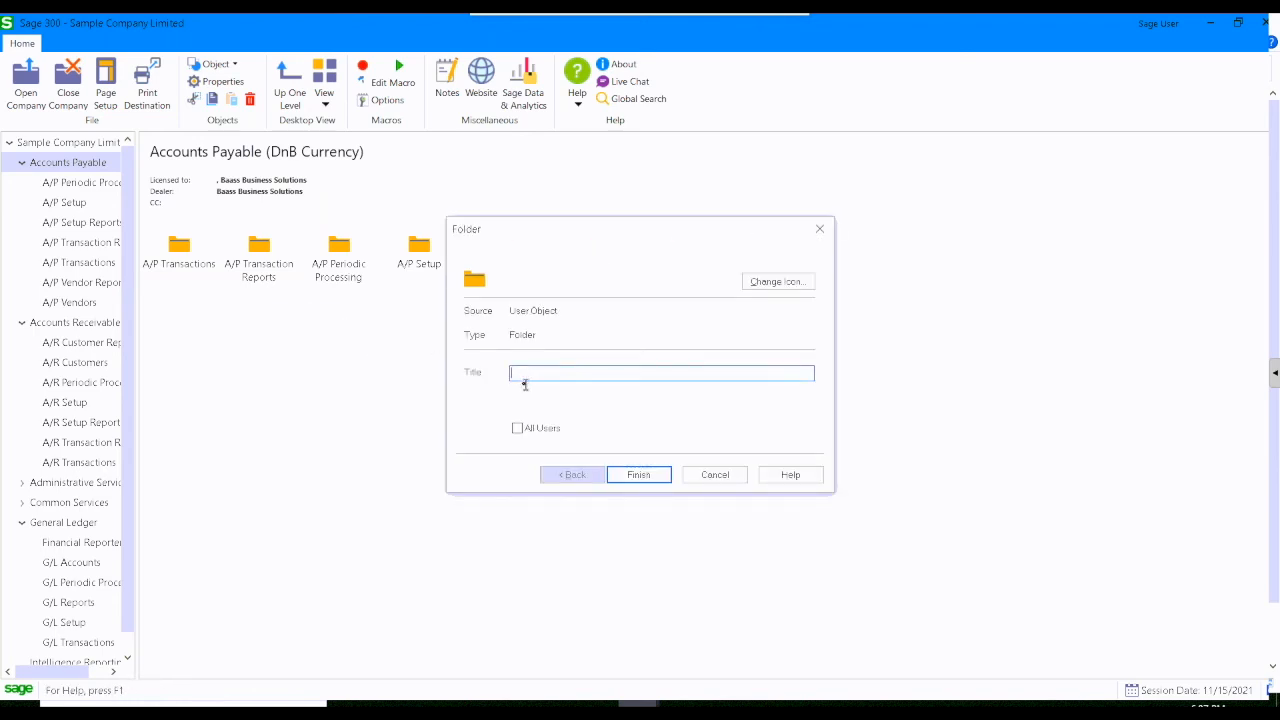
text(My AP)
key(BackSpace)
text(AP REport)
key(BackSpace)
key(BackSpace)
text(por)
click(641, 474)
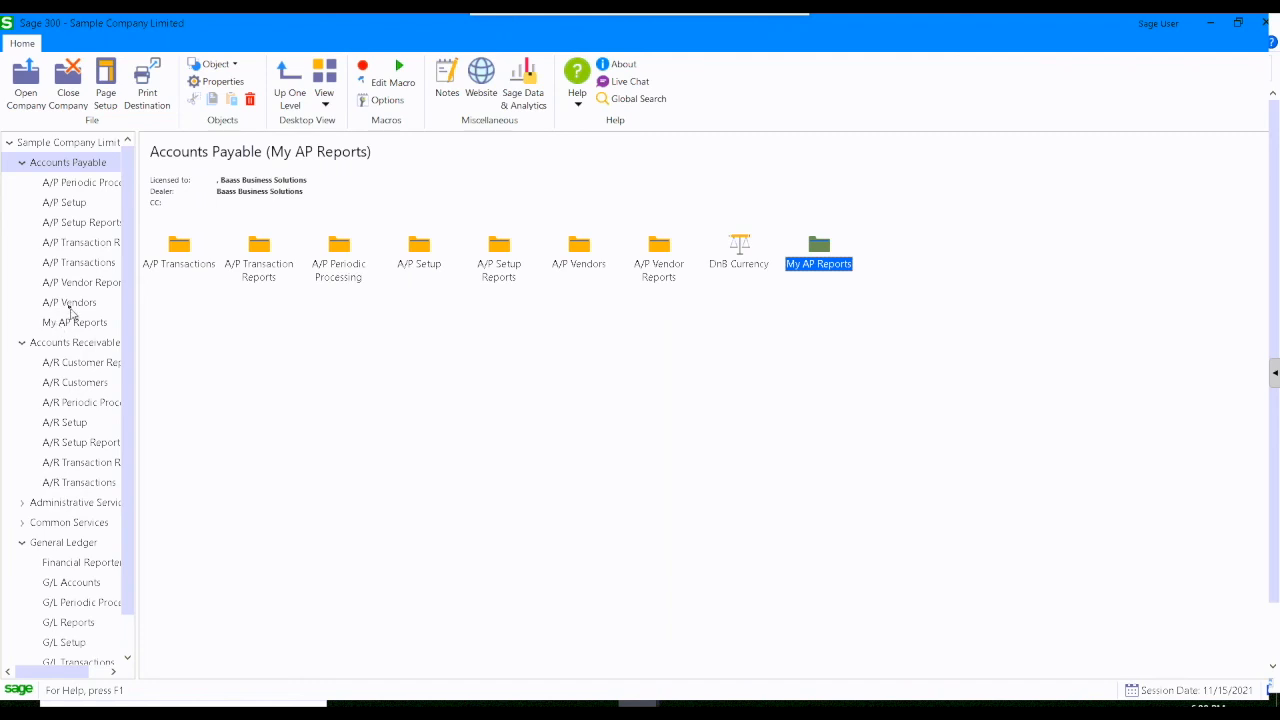
Copy Print 1099/1096 Forms from A/P Vendor Reports and Aged Payables from A/P Transaction Reports into the My AP Reports folder
click(70, 303)
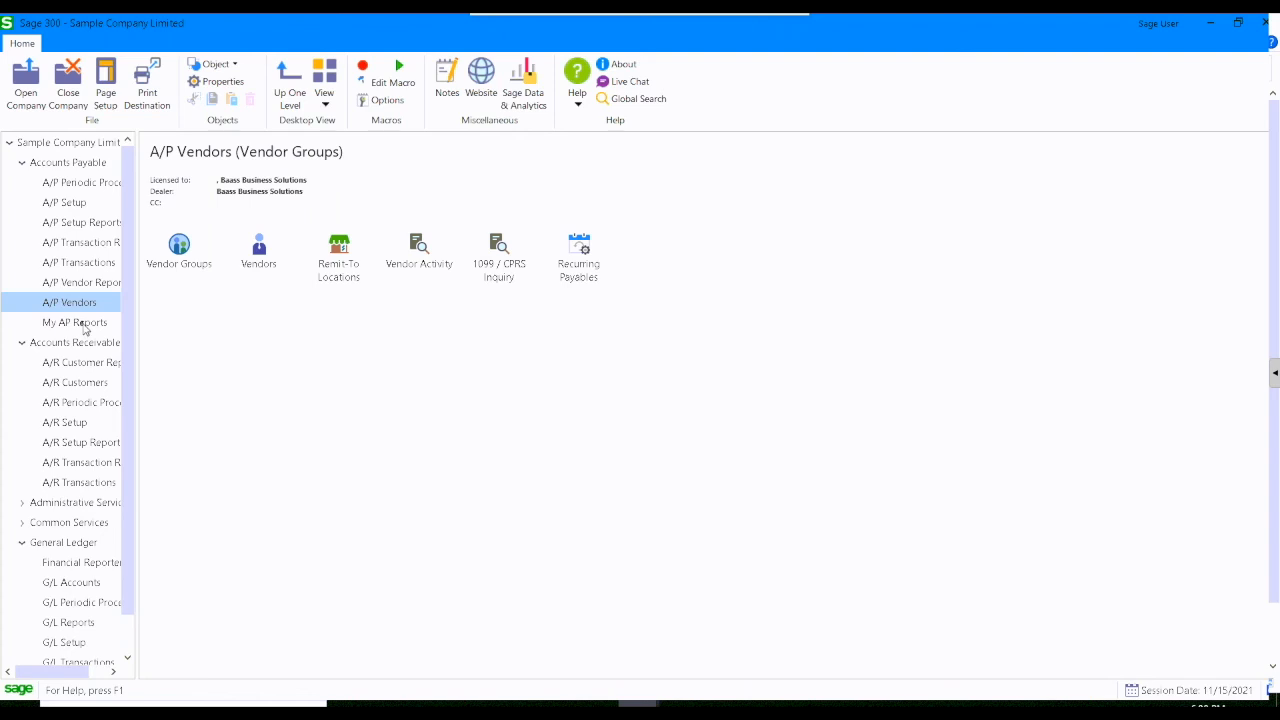
click(99, 289)
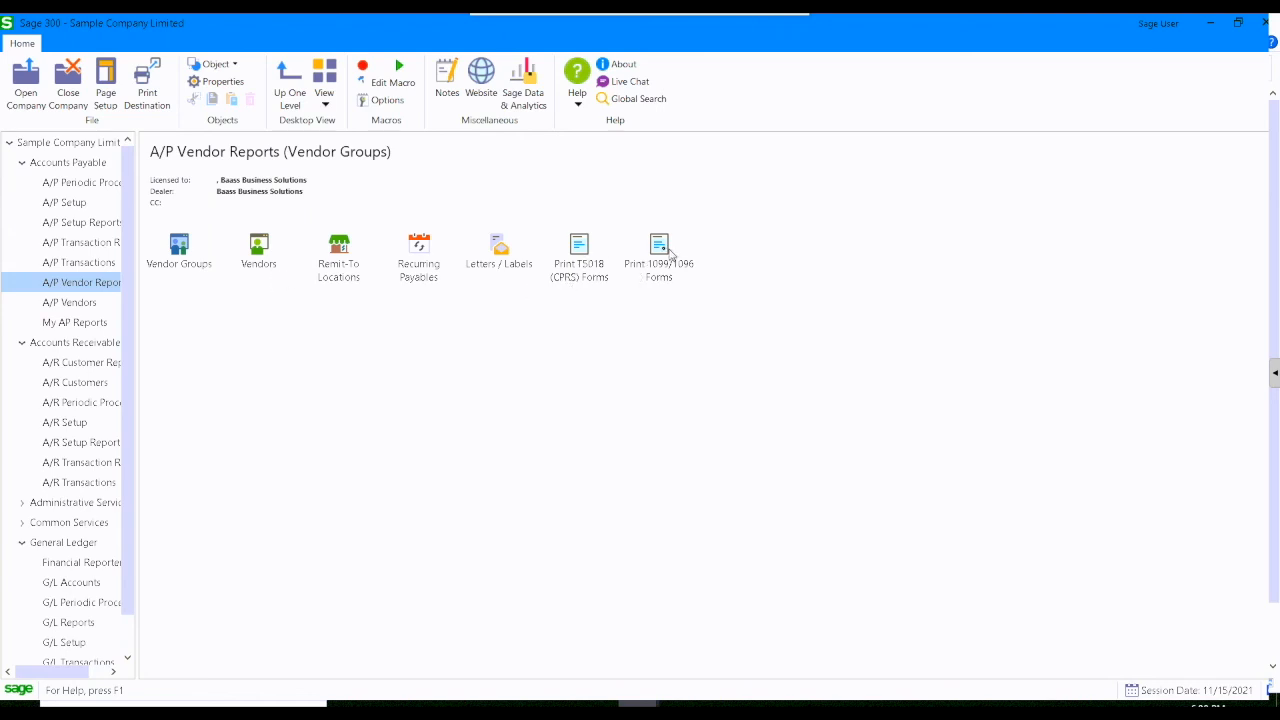
drag(652, 272, 96, 332)
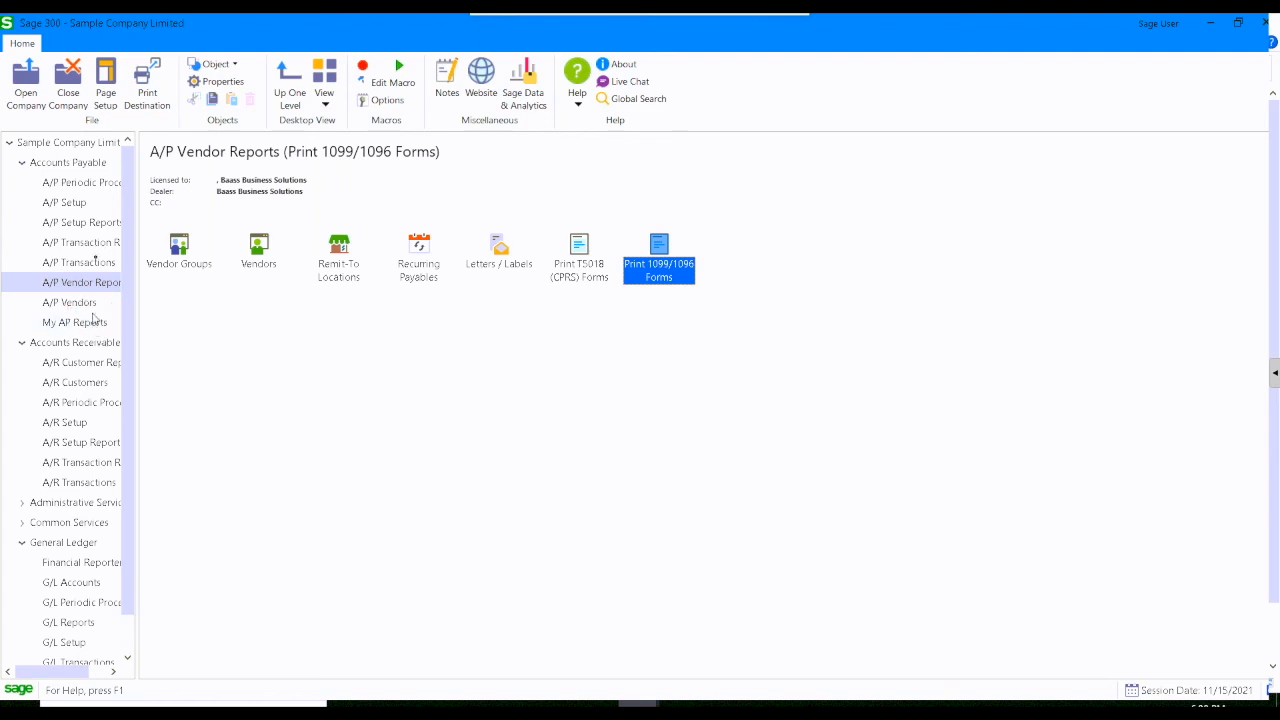
click(97, 245)
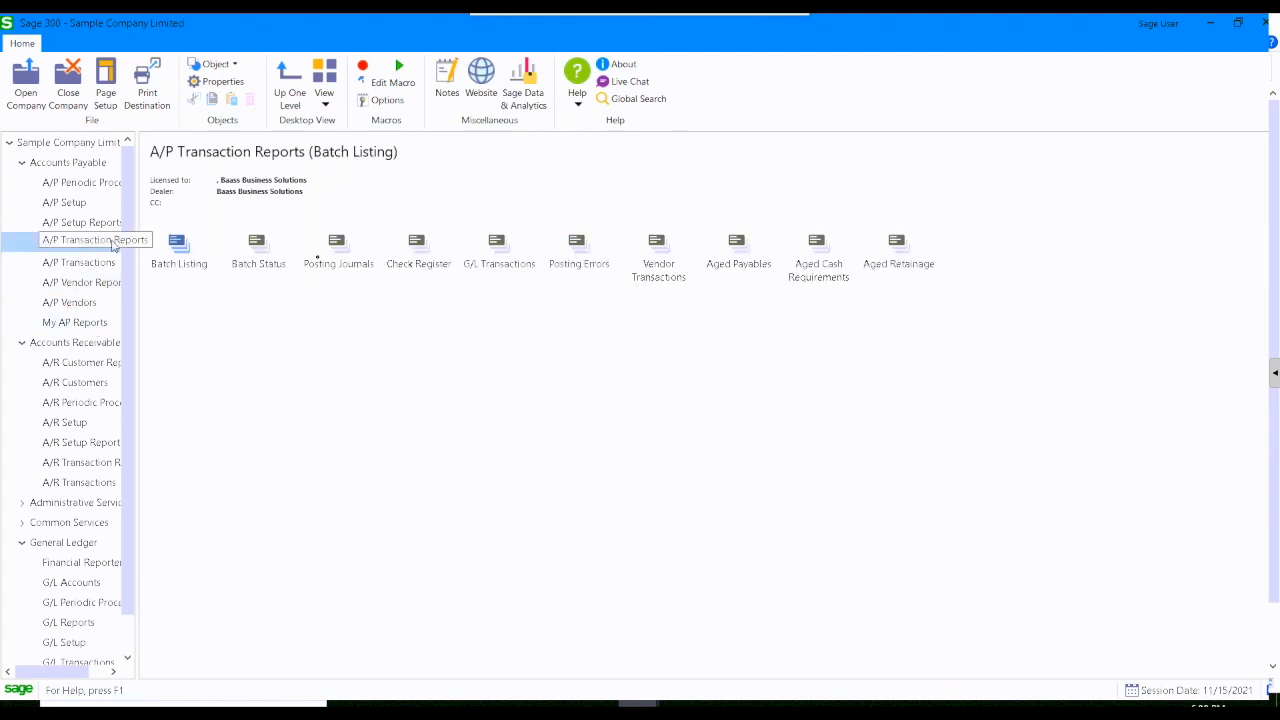
drag(736, 255, 99, 326)
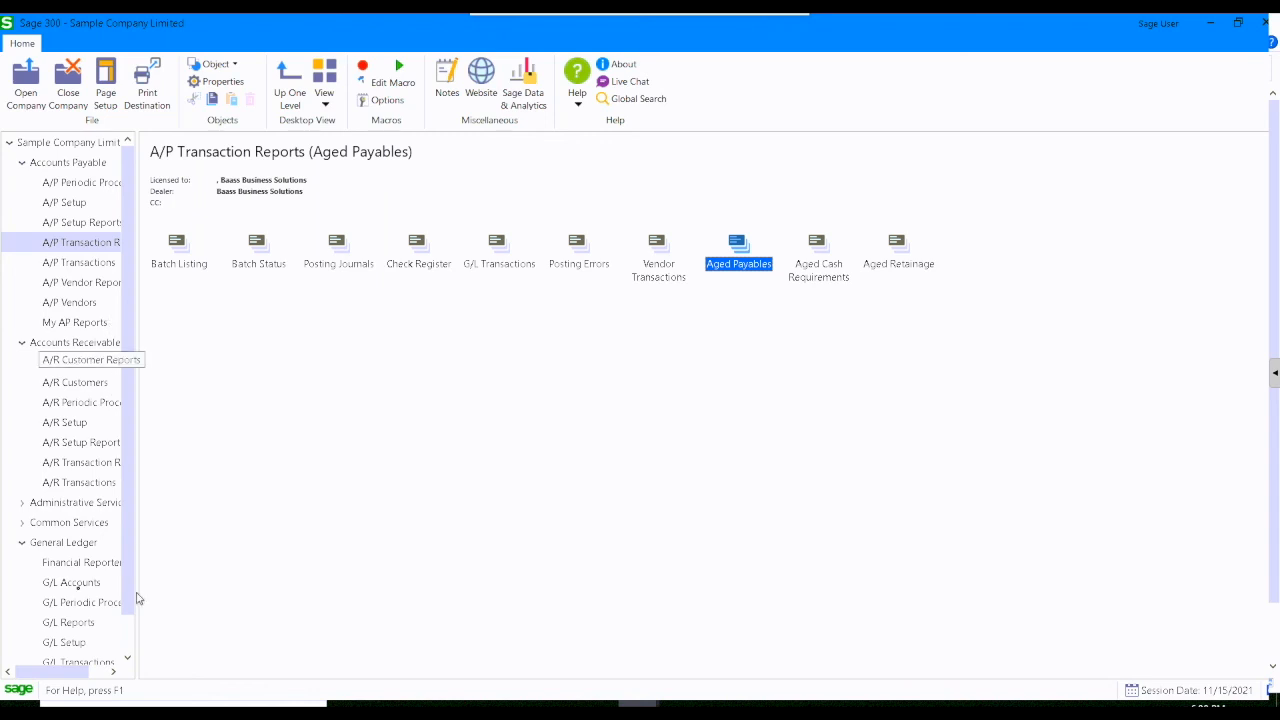
Copy Chart of Accounts from G/L Accounts into the My AP Reports folder and open that folder
click(72, 585)
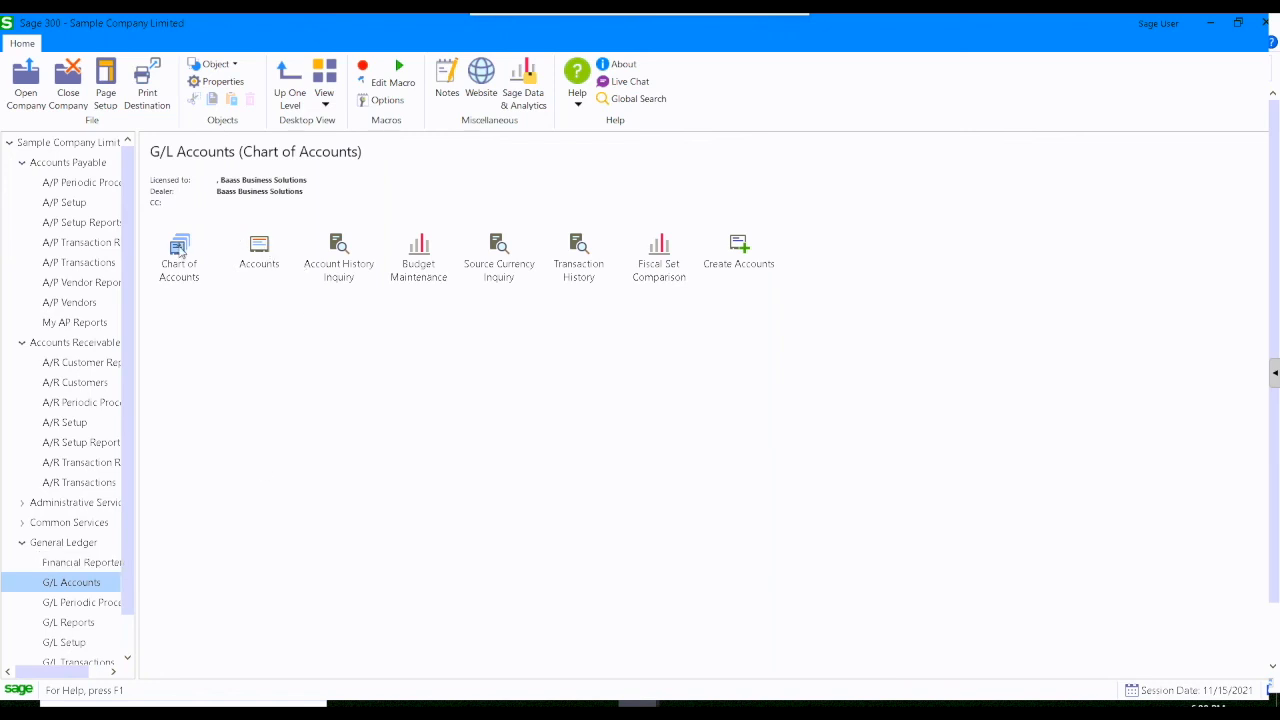
drag(182, 252, 101, 327)
click(71, 324)
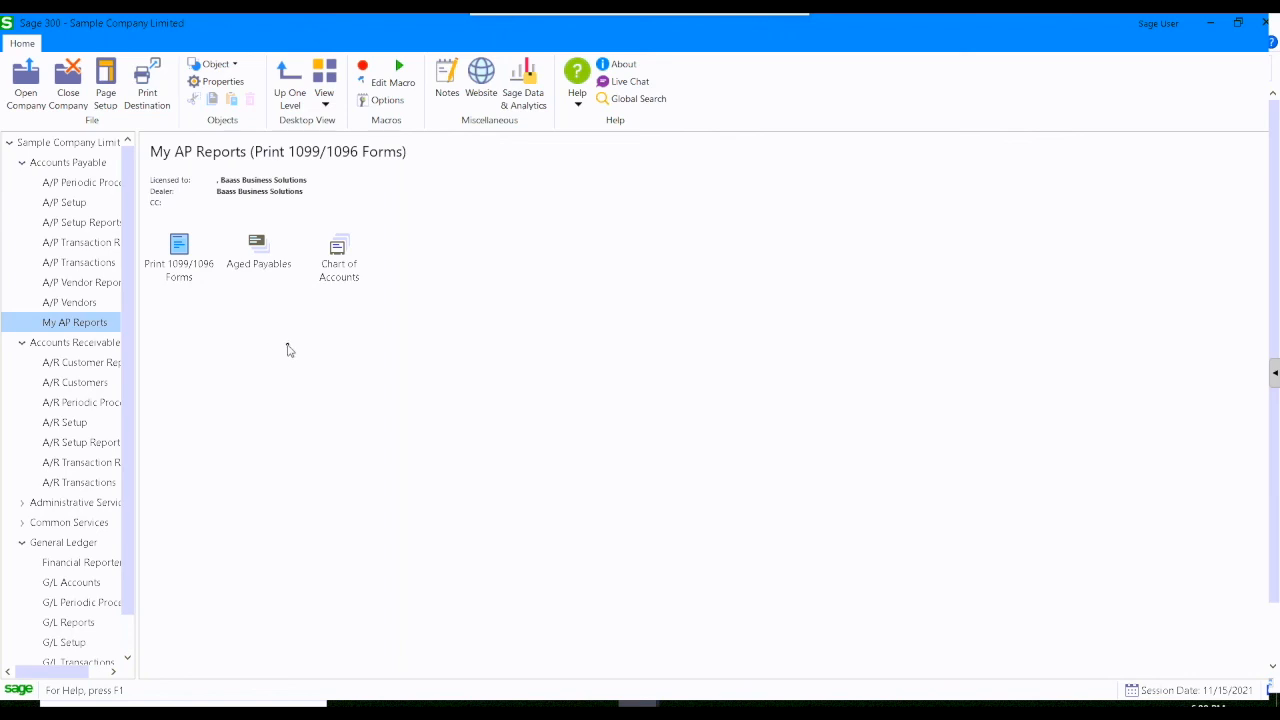
Collapse Accounts Receivable and go through the G/L Accounts items from Chart of Accounts to Transaction History
click(23, 343)
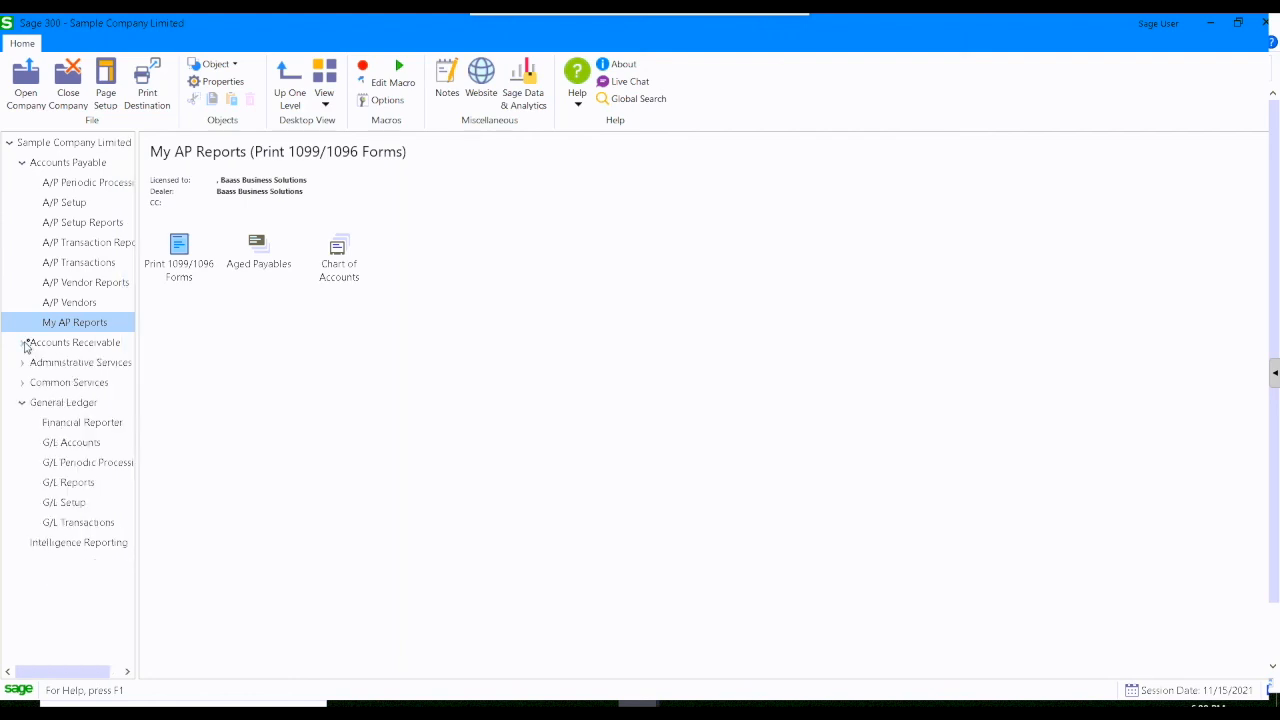
click(85, 170)
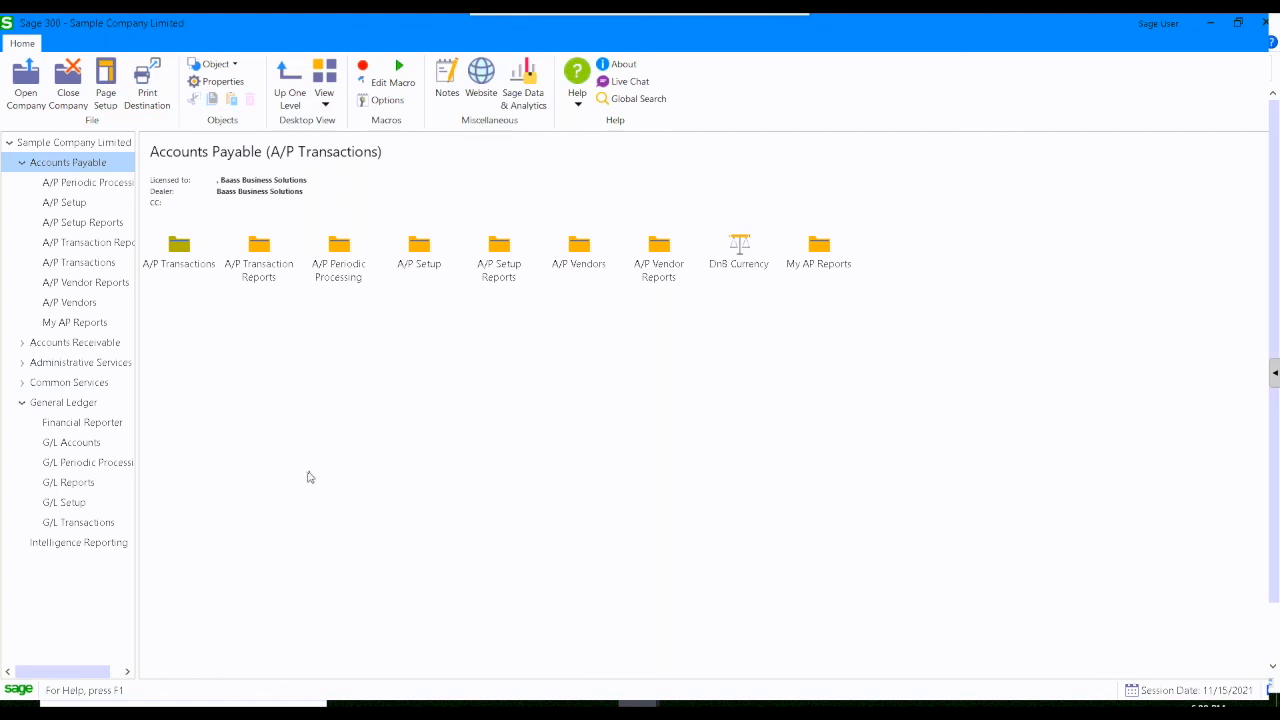
click(77, 450)
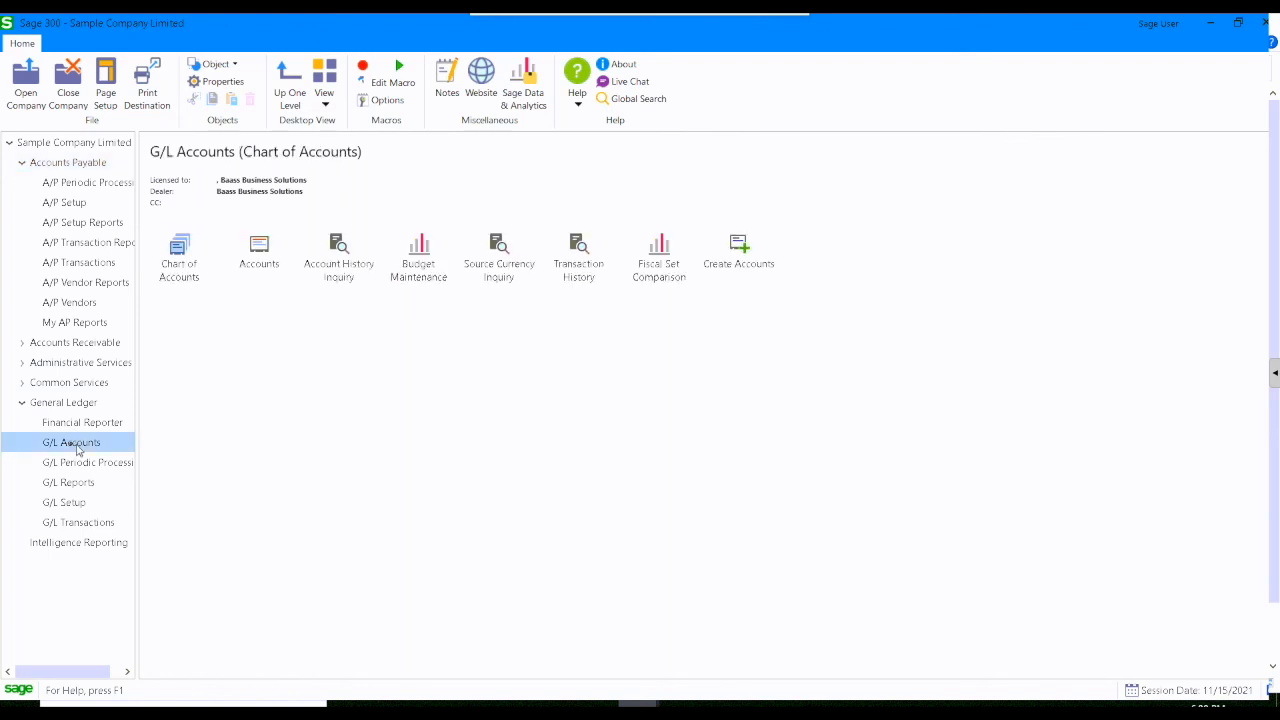
click(185, 255)
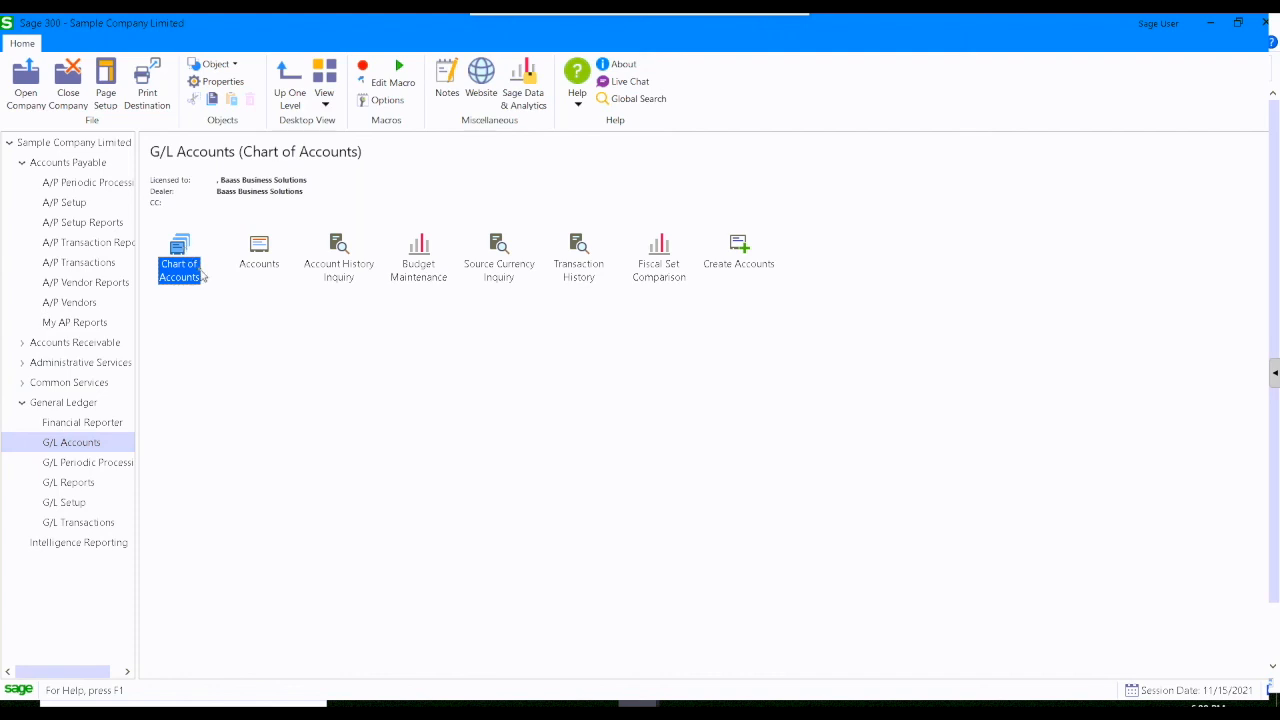
click(265, 252)
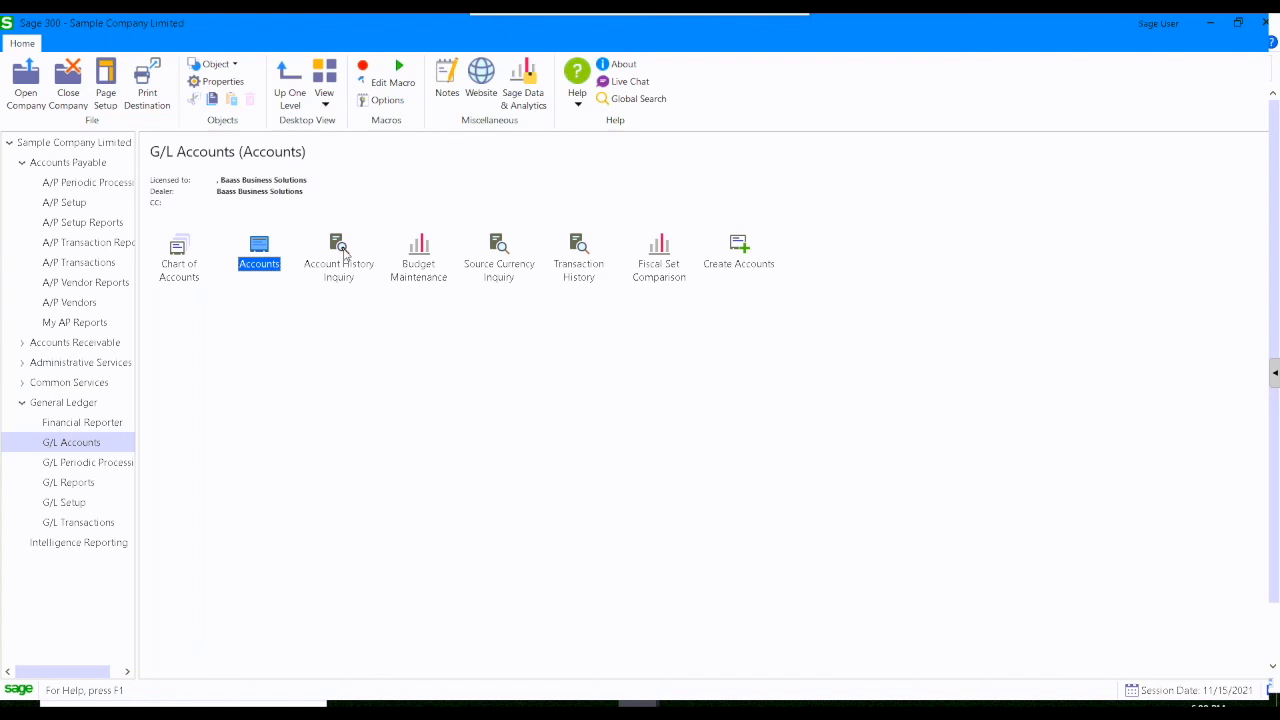
click(345, 252)
click(418, 253)
click(490, 256)
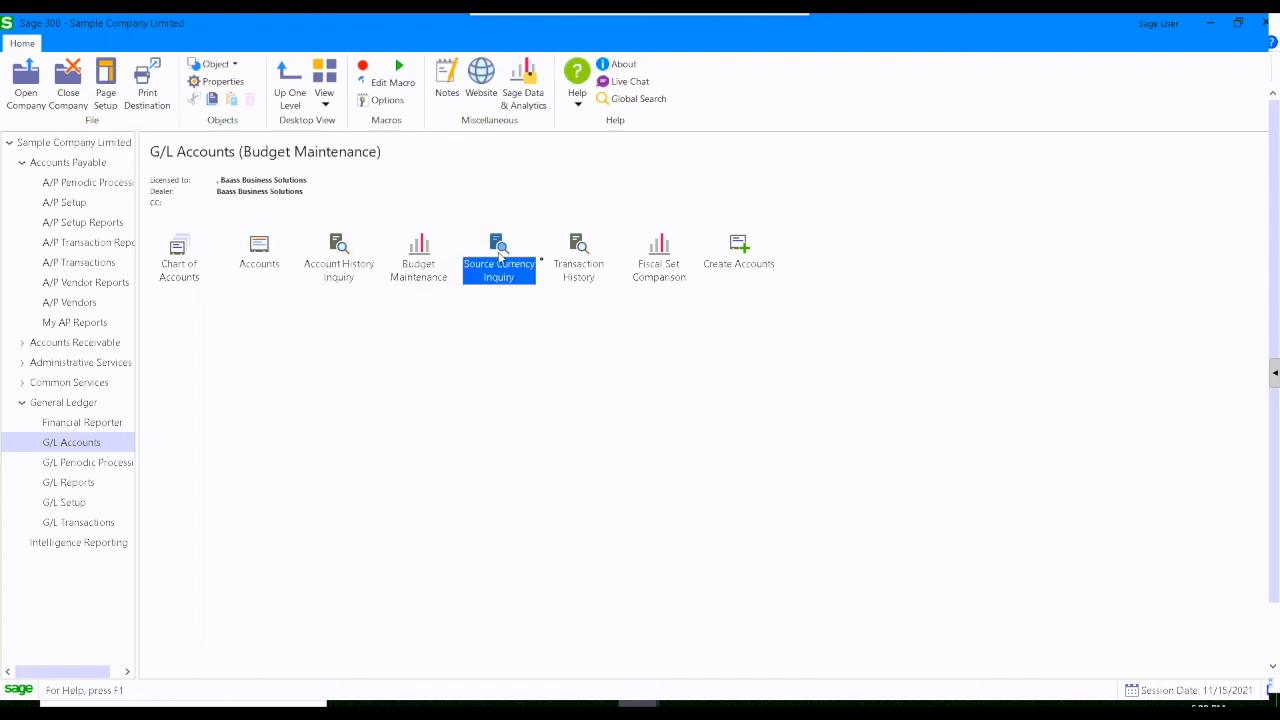
click(576, 262)
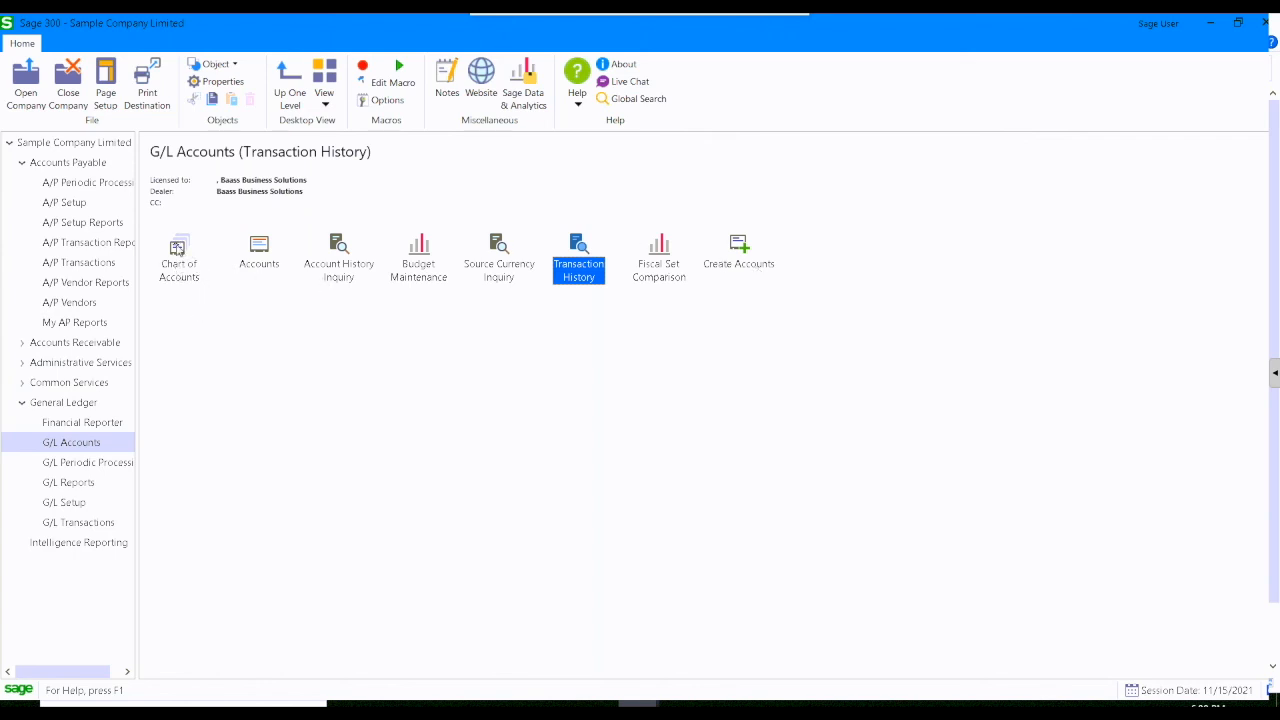
Open the G/L Chart of Accounts and list the accounts for the period ending 2019 - 06
click(178, 270)
click(285, 325)
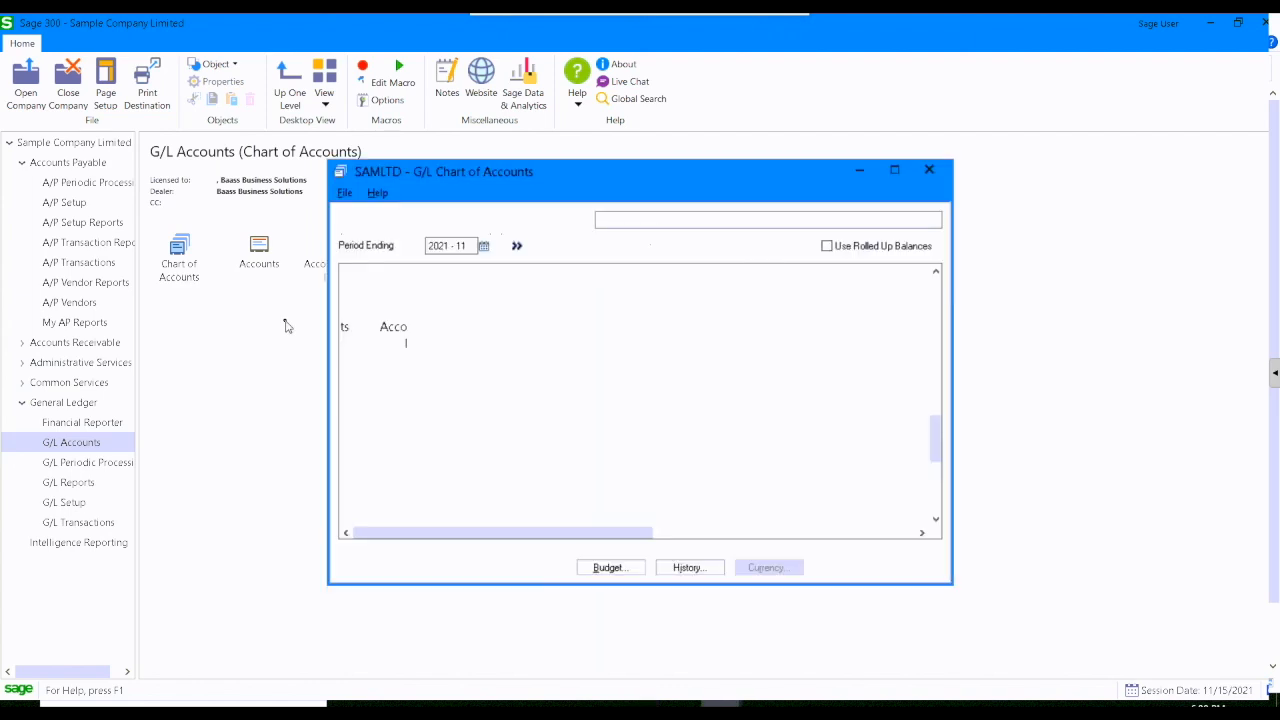
click(484, 246)
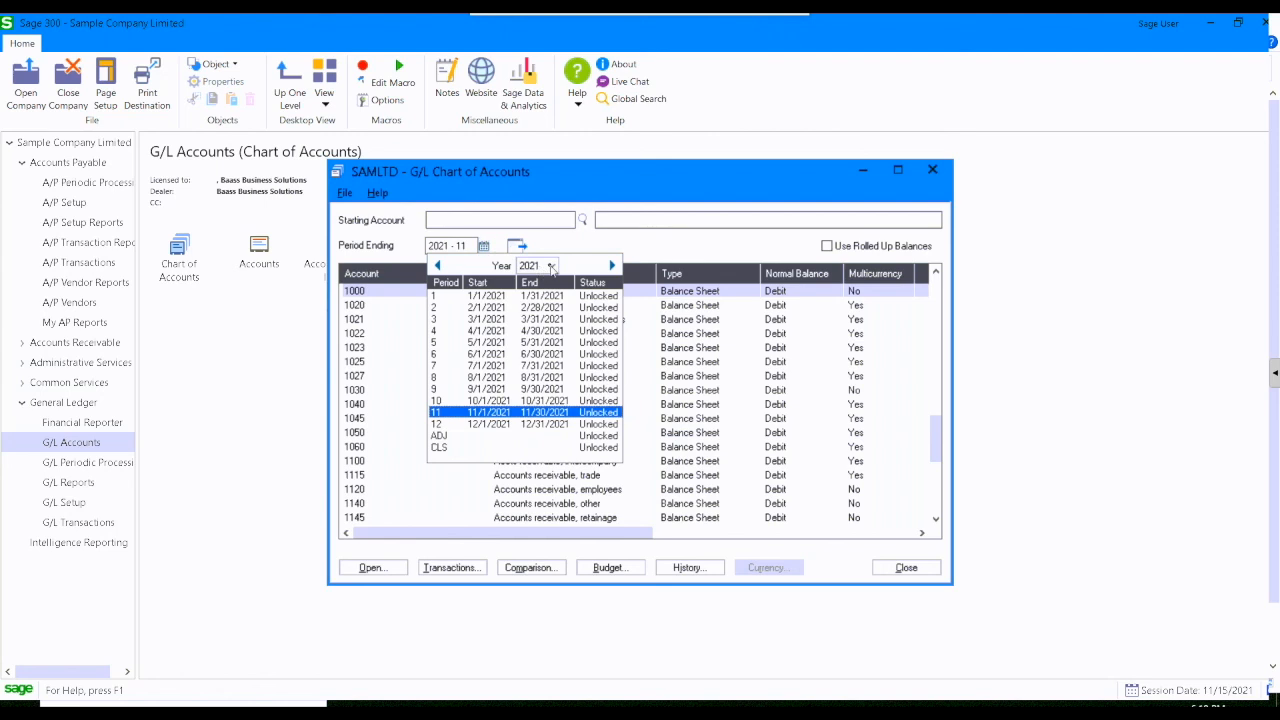
click(538, 265)
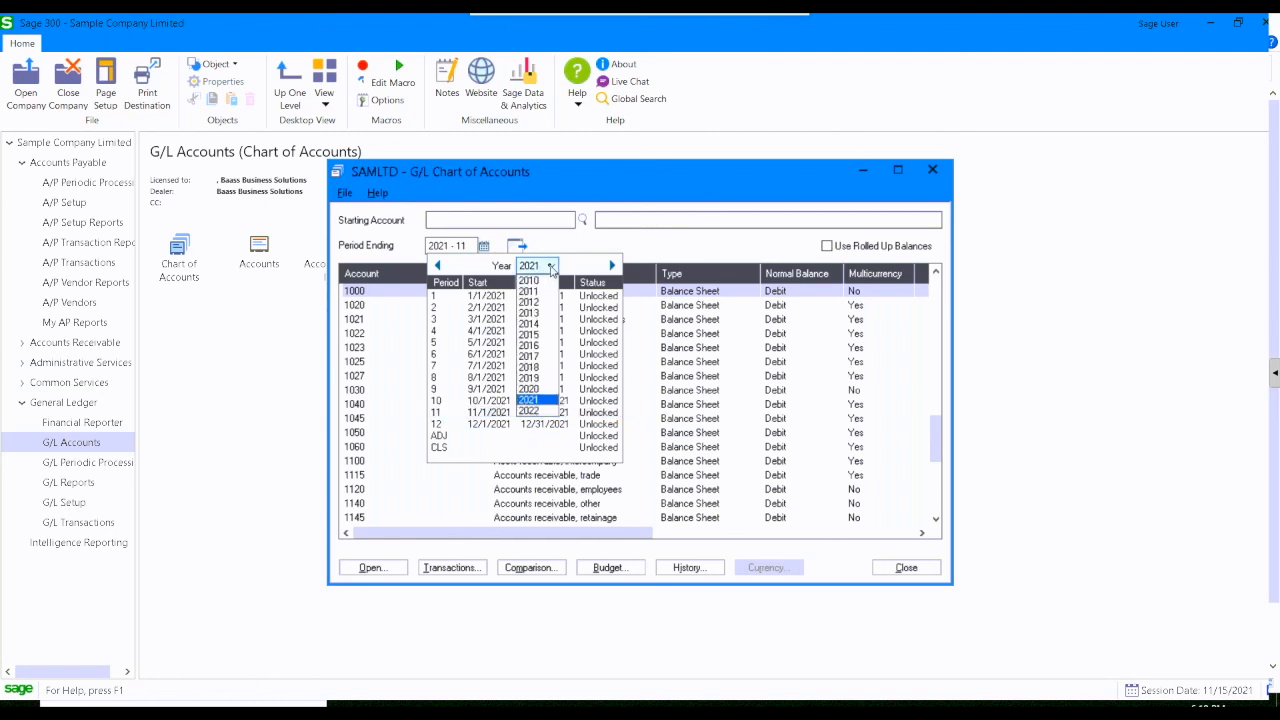
click(527, 379)
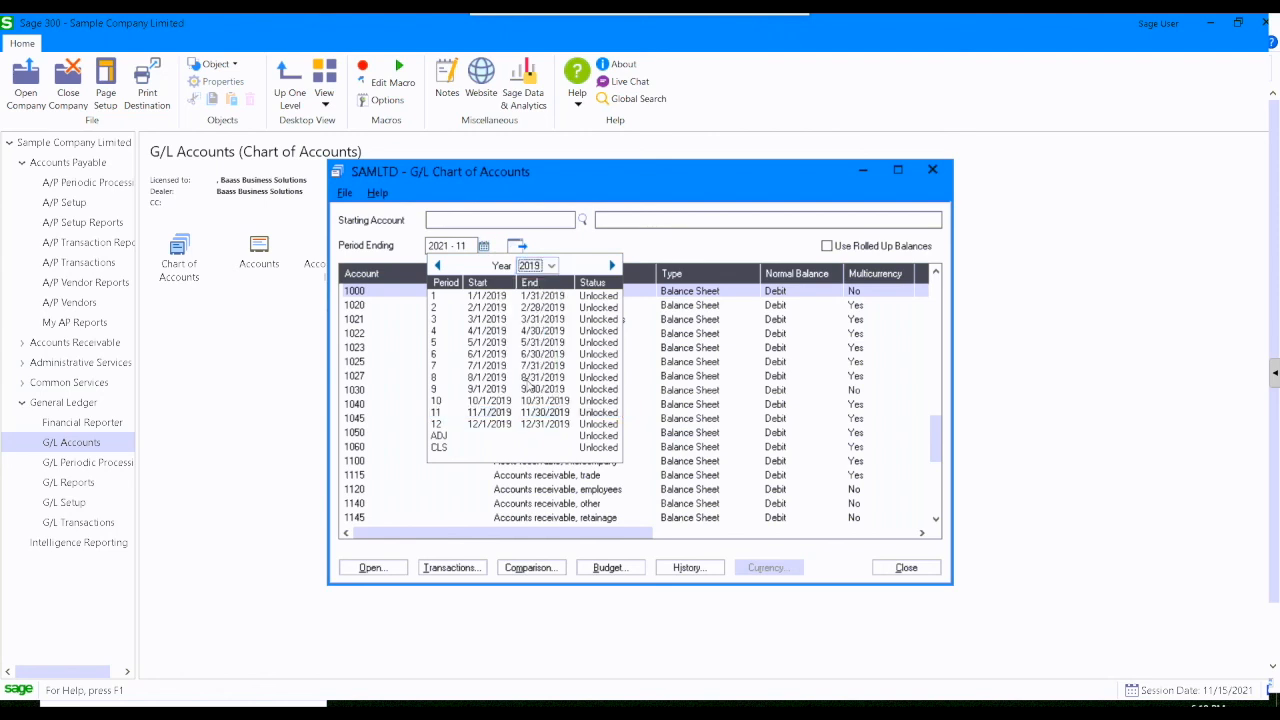
click(530, 350)
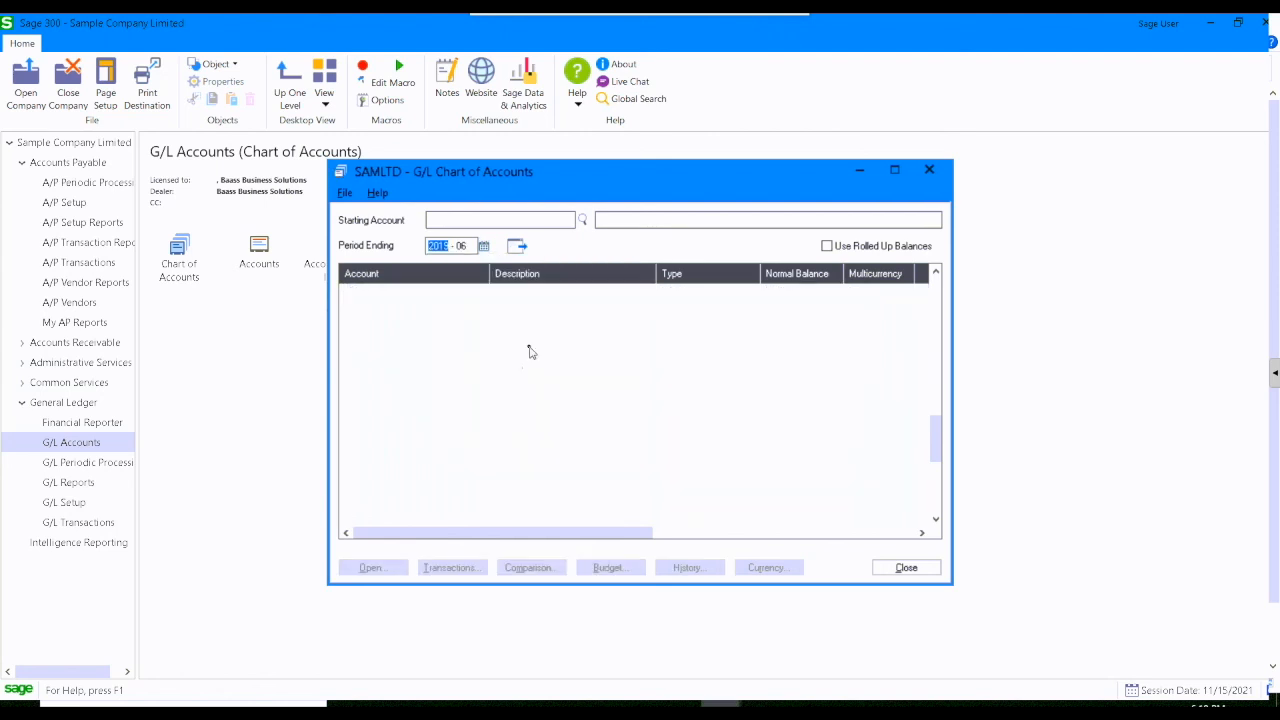
click(518, 248)
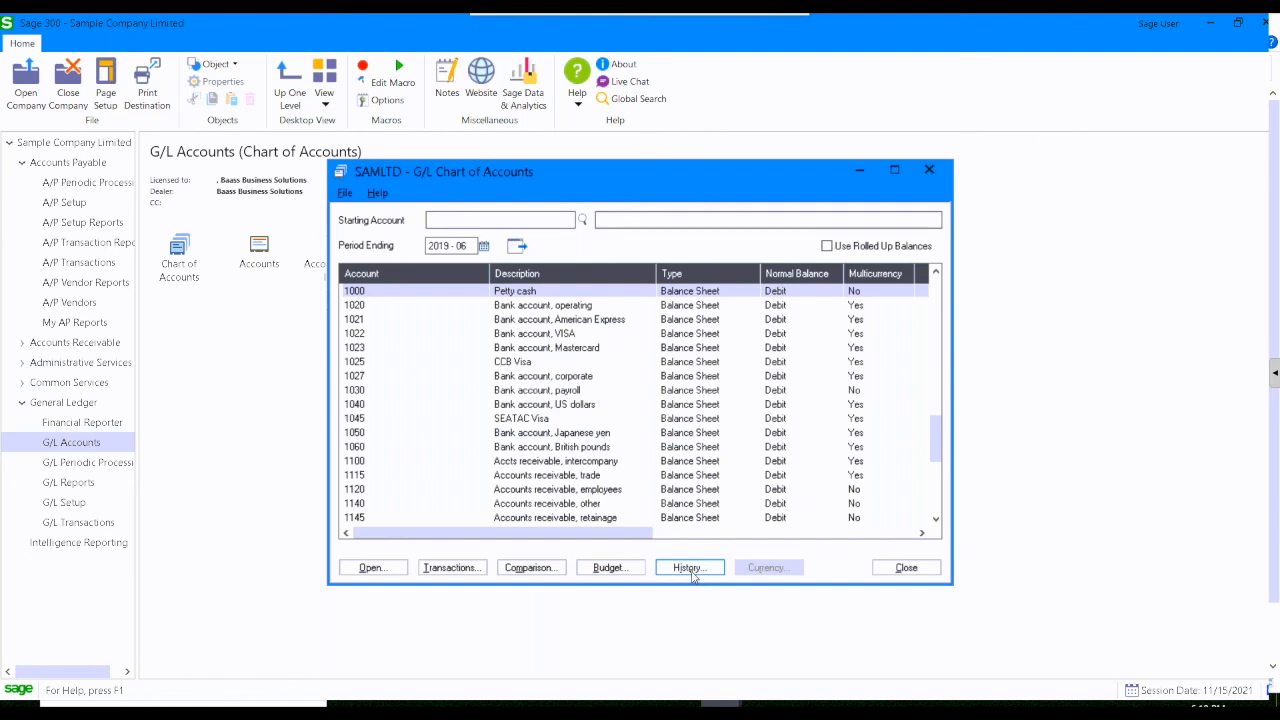
Set the chart's period ending to 2021 - 12 and list the accounts for that period
click(483, 246)
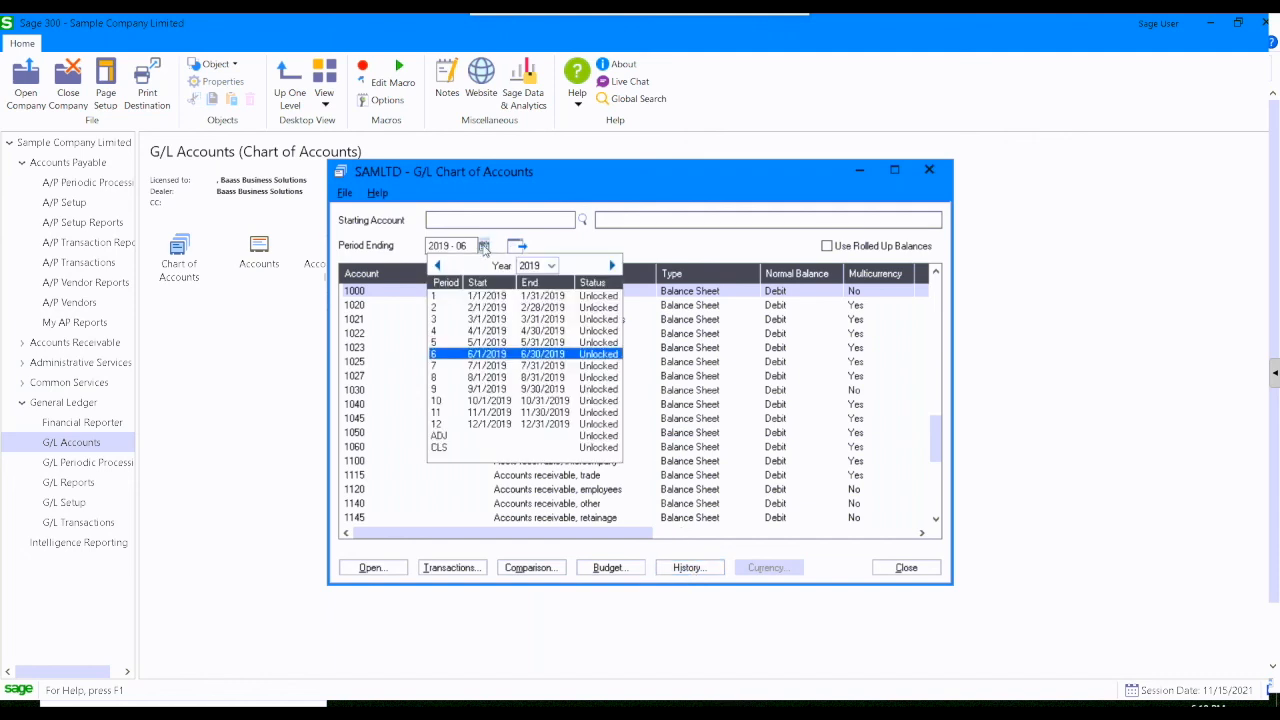
click(554, 268)
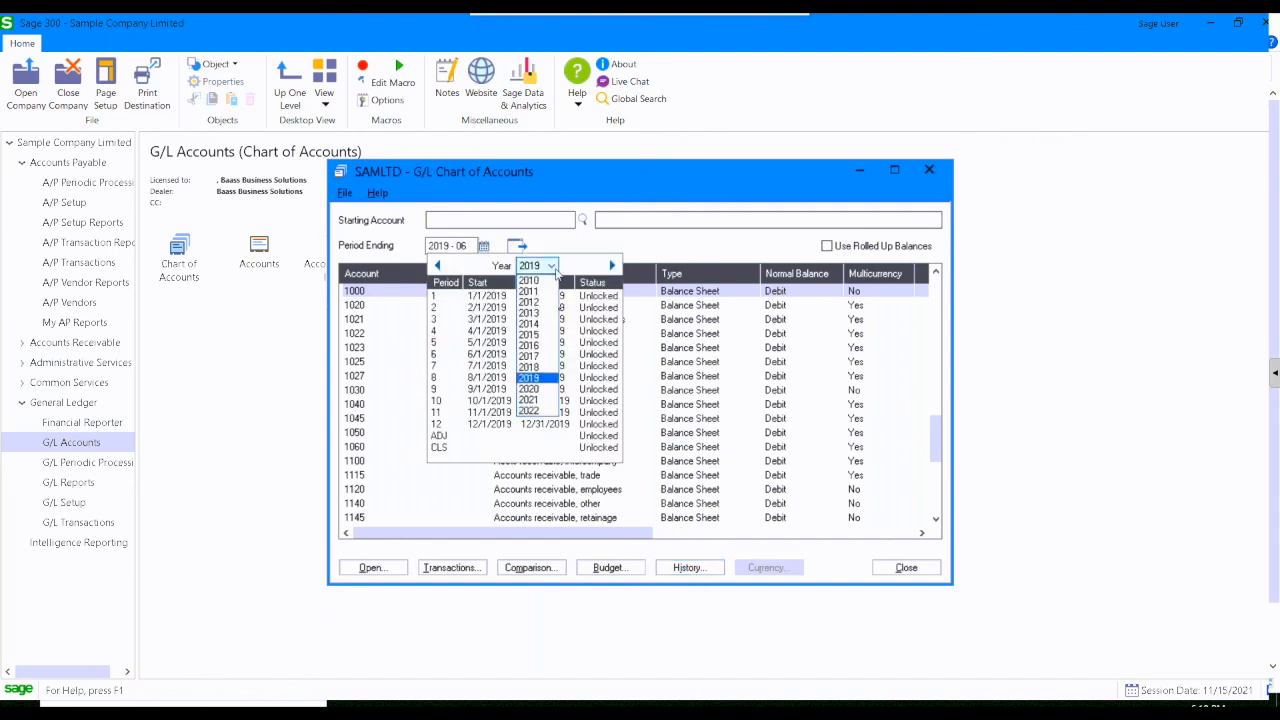
click(536, 401)
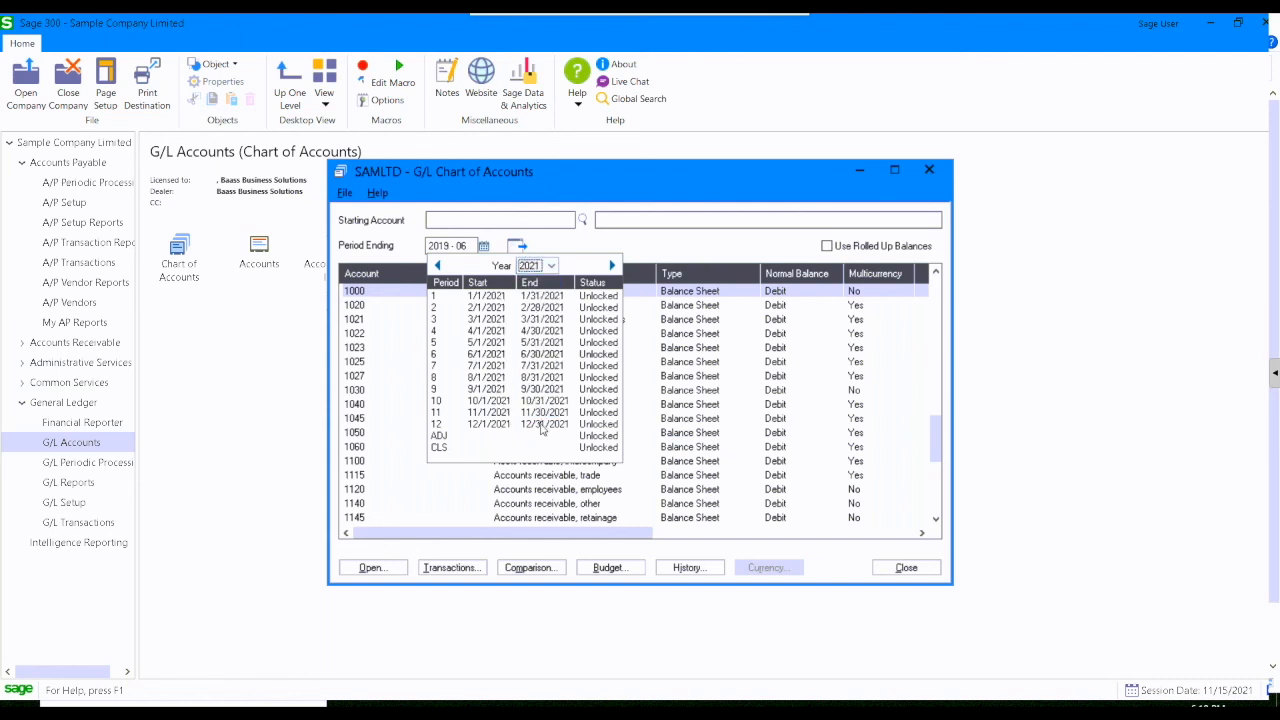
click(541, 428)
click(517, 246)
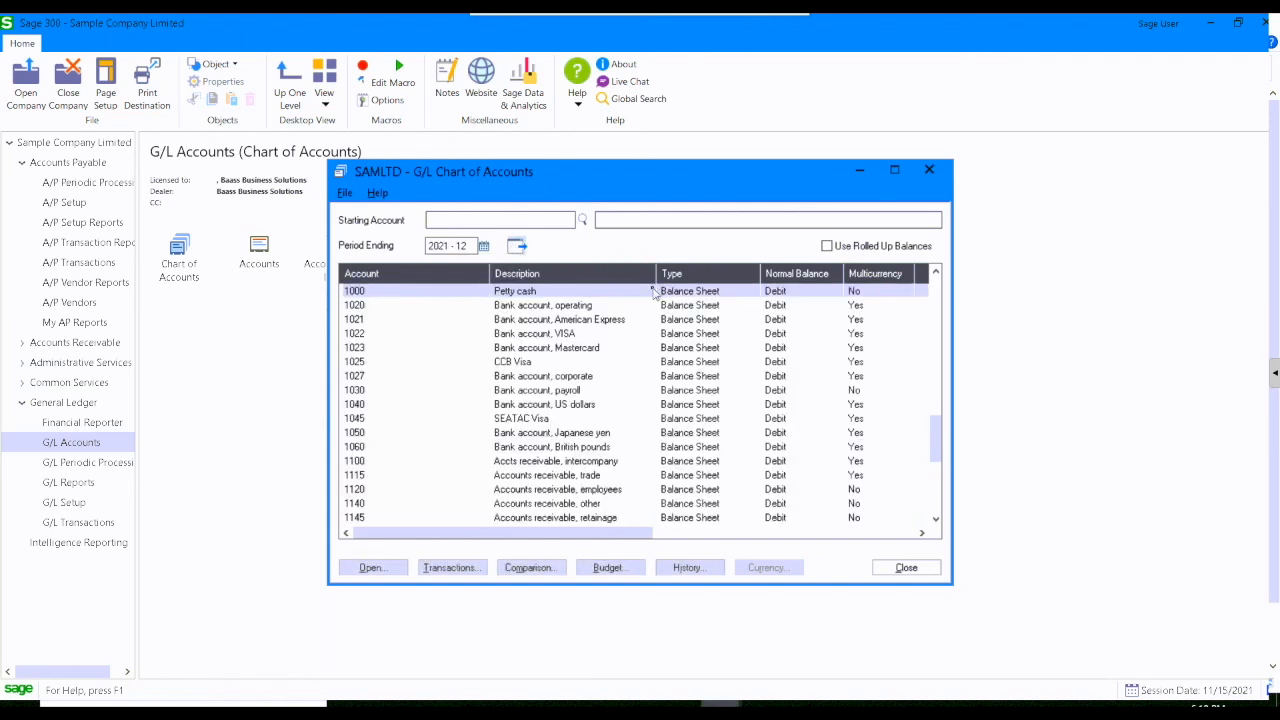
Go down the account list to the payables accounts and maximize the Chart of Accounts window to examine the functional balances
key(Down)
key(Down)
key(Down)
key(Down)
key(Down)
key(Down)
key(Down)
key(Down)
key(Down)
key(Down)
key(Down)
key(Down)
key(Down)
key(Down)
key(Down)
key(Down)
key(Down)
key(Down)
key(Down)
key(Down)
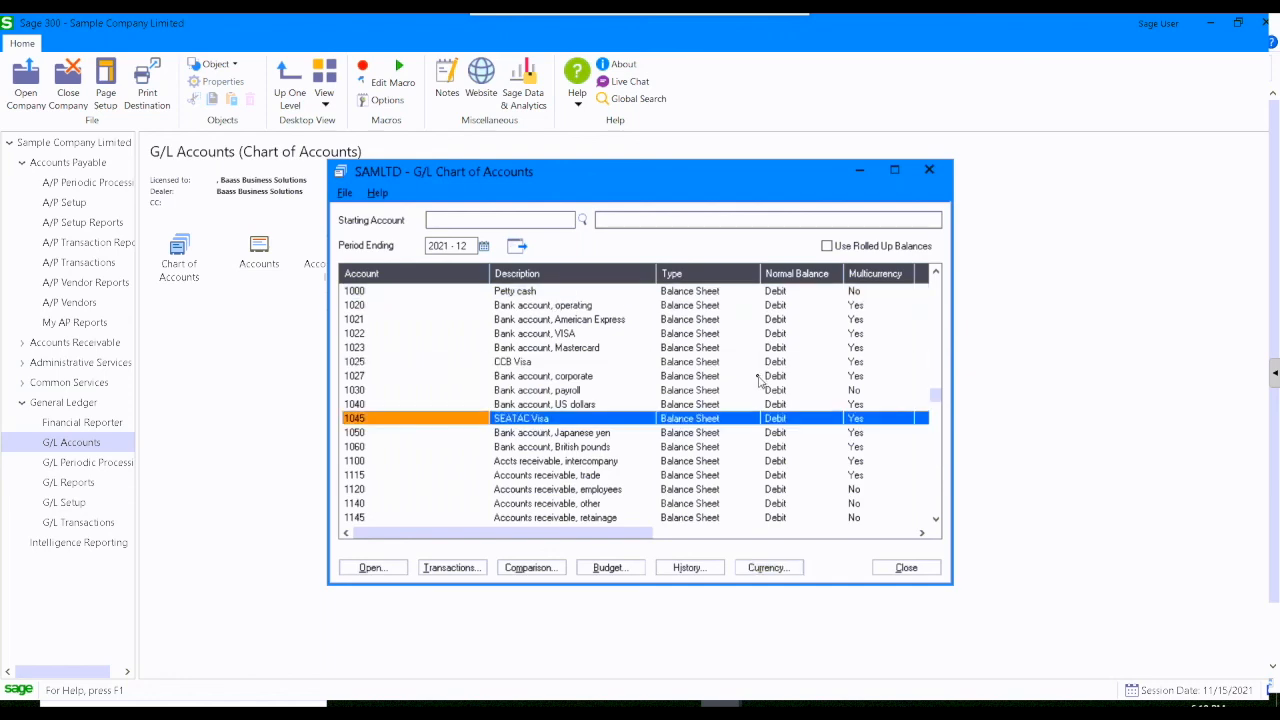
key(Down)
key(Down)
key(Down)
key(Down)
key(Down)
key(Down)
key(Down)
key(Down)
key(Down)
key(Down)
key(Down)
key(Down)
key(Down)
key(Down)
key(Down)
key(Down)
key(Down)
key(Down)
key(Down)
key(Down)
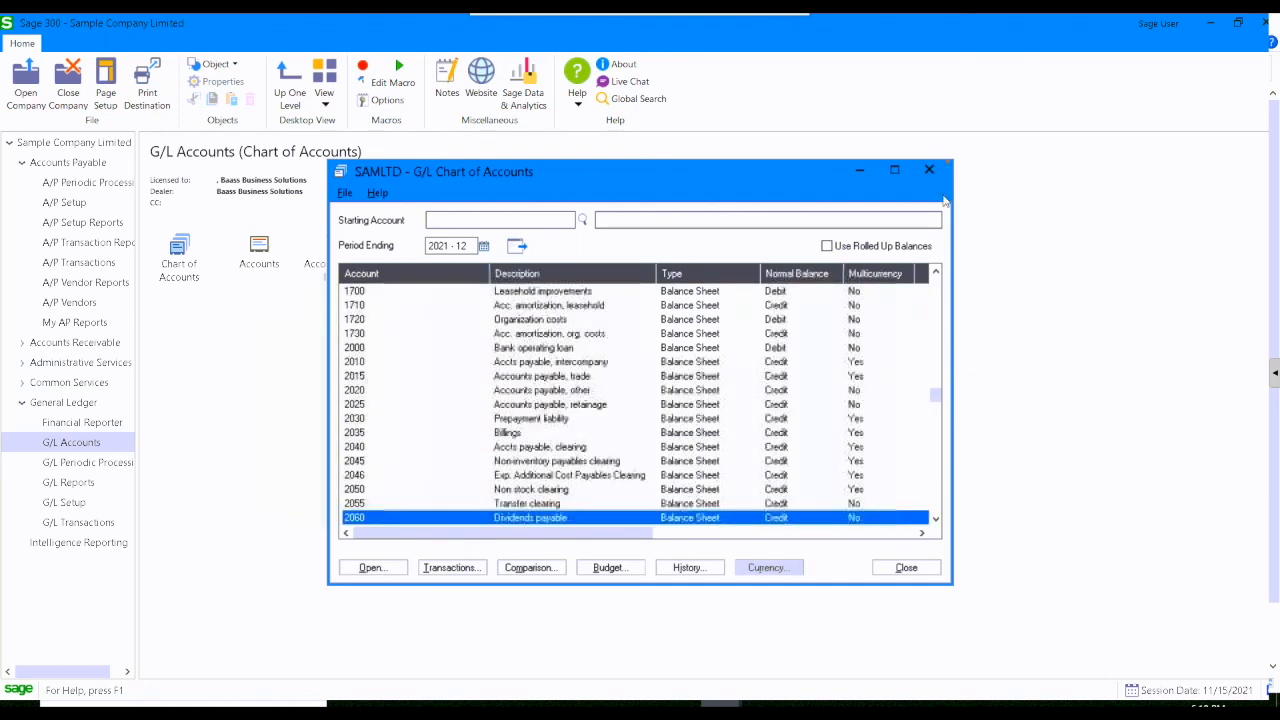
click(895, 168)
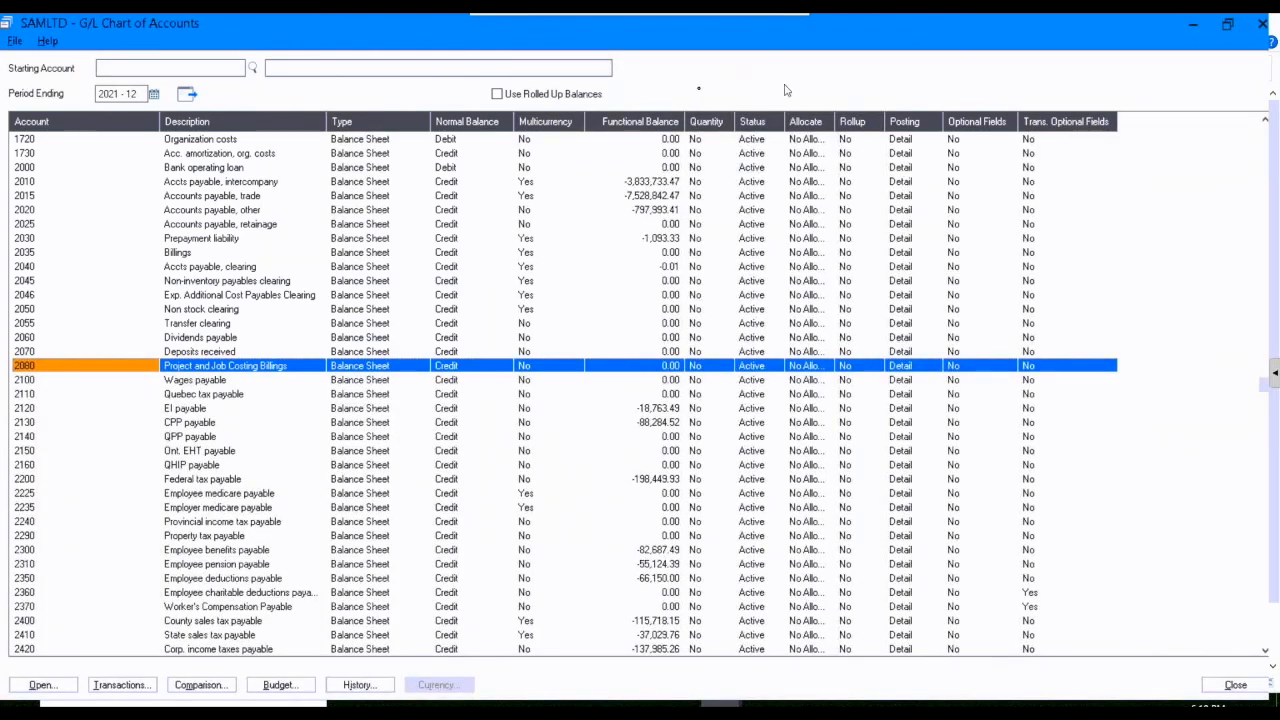
View the account history and then the budget maintenance for account 2010, Accts payable, intercompany, closing each window
click(648, 182)
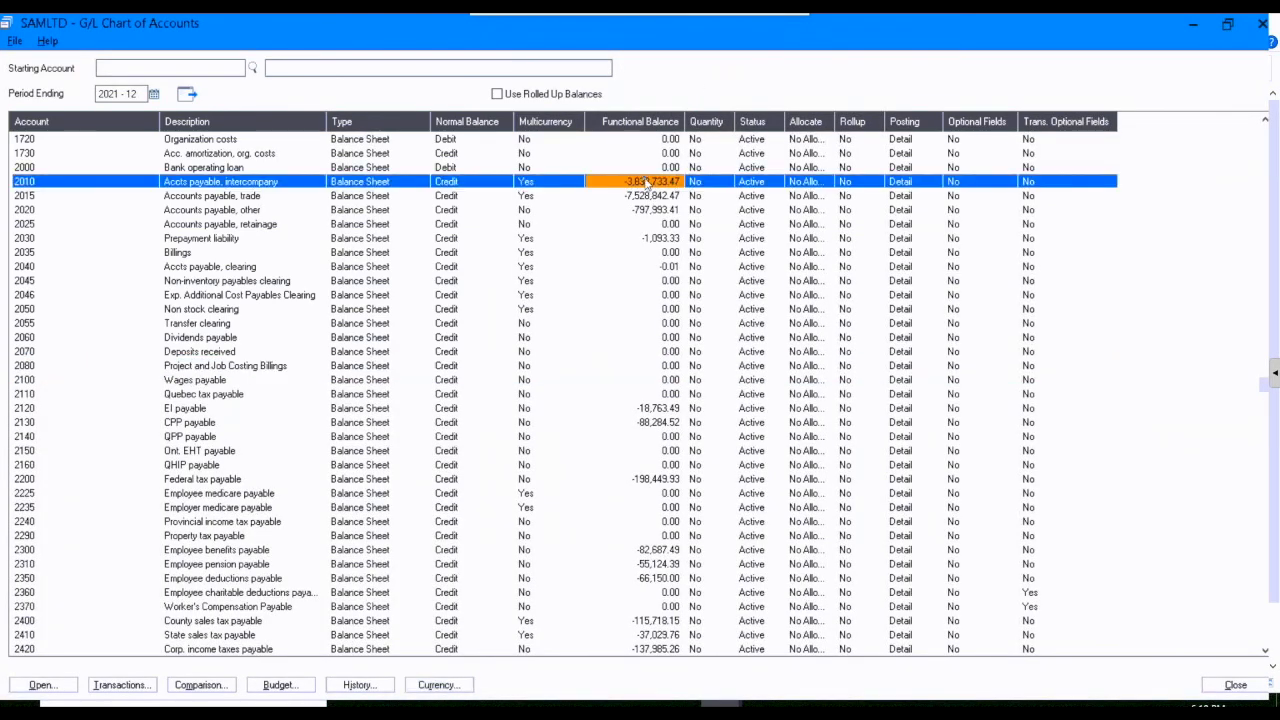
click(377, 689)
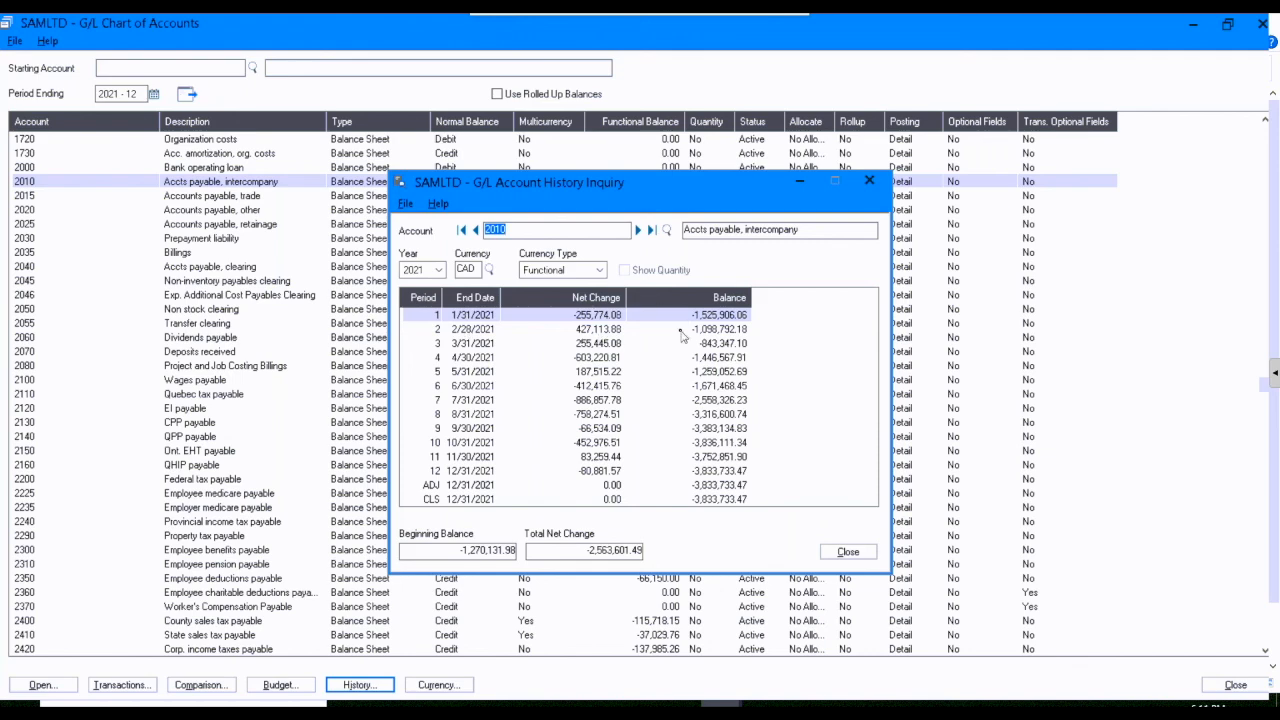
click(838, 553)
click(295, 688)
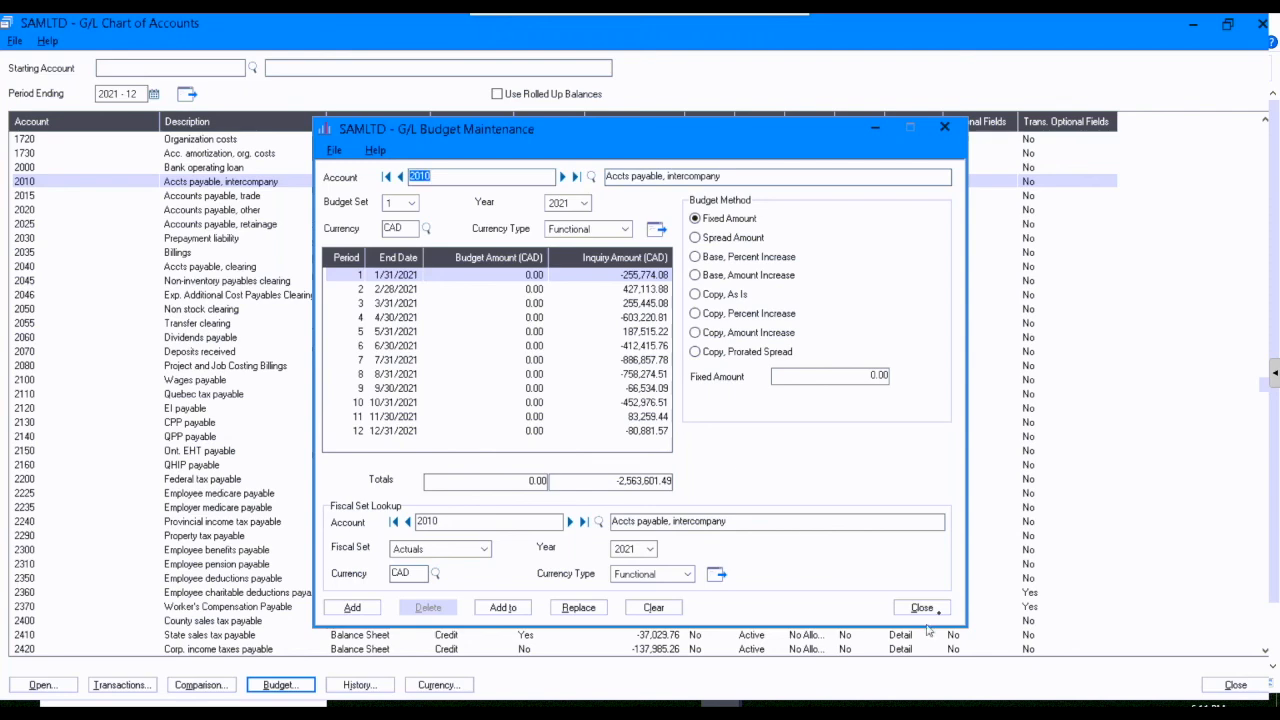
click(922, 607)
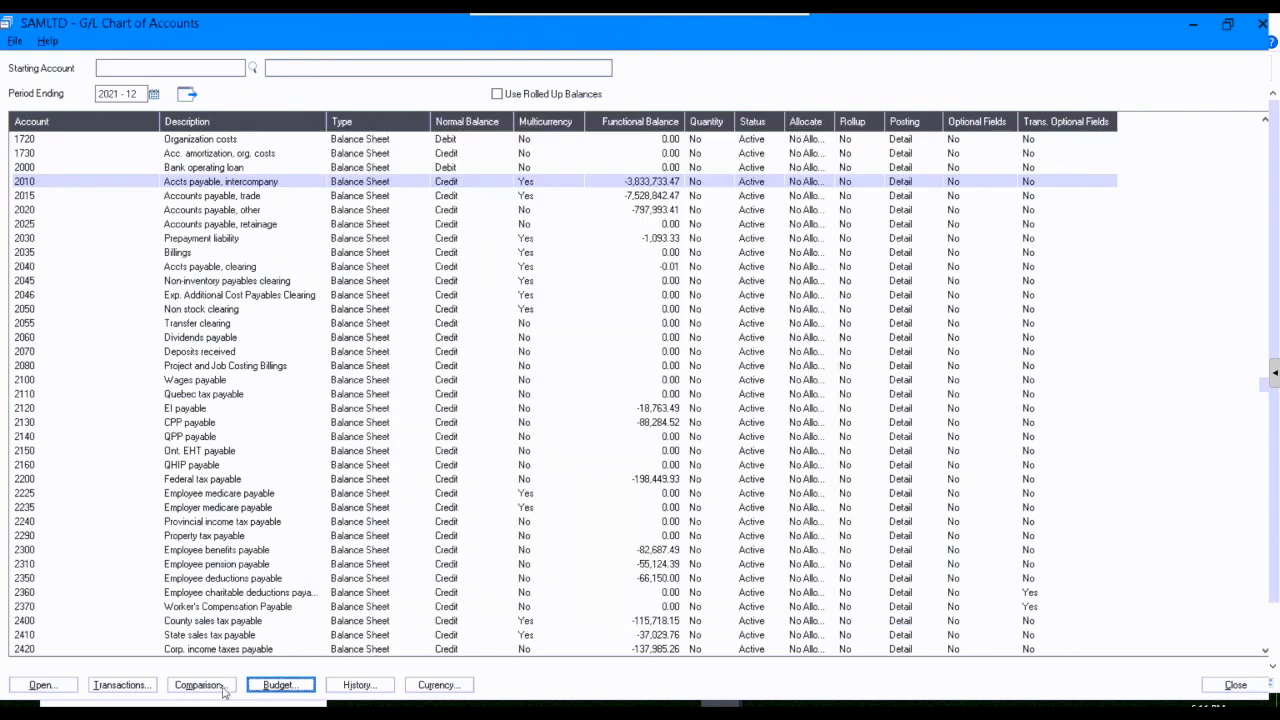
Compare account 2010's 2021 Actuals with its 2020 Actuals in Fiscal Set Comparison, and close the comparison and the Chart of Accounts
click(222, 688)
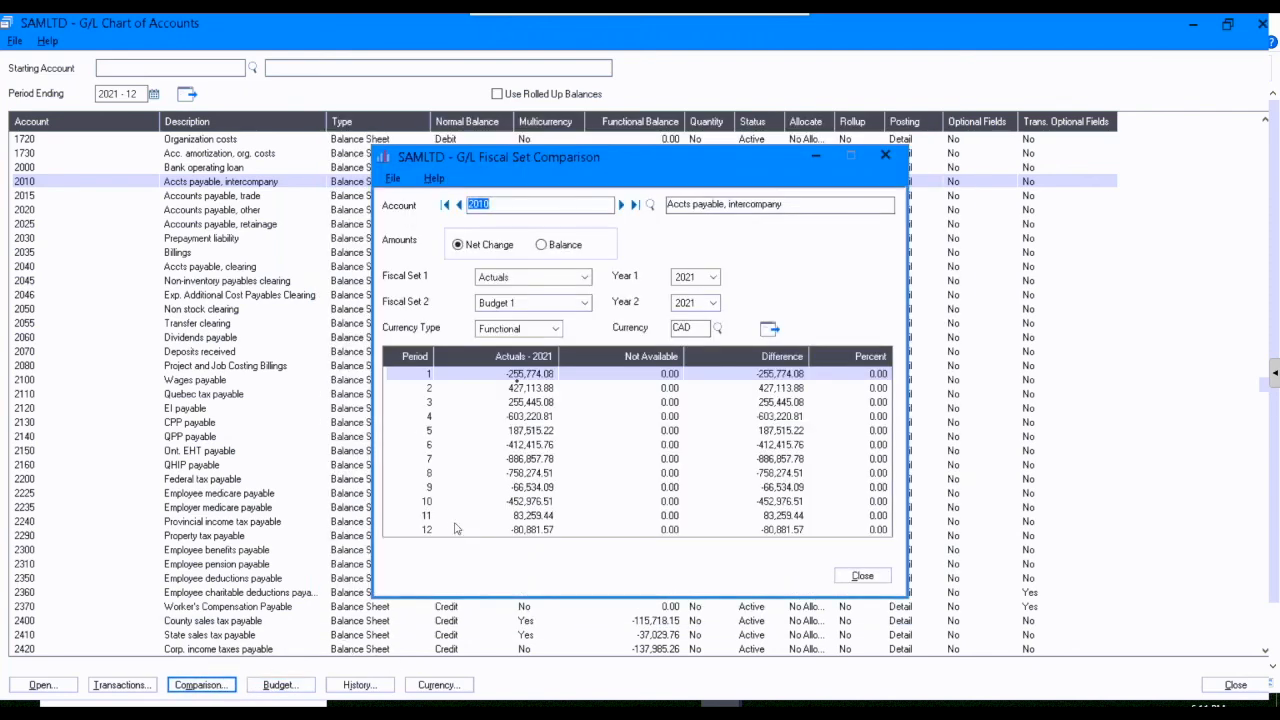
click(529, 305)
click(529, 305)
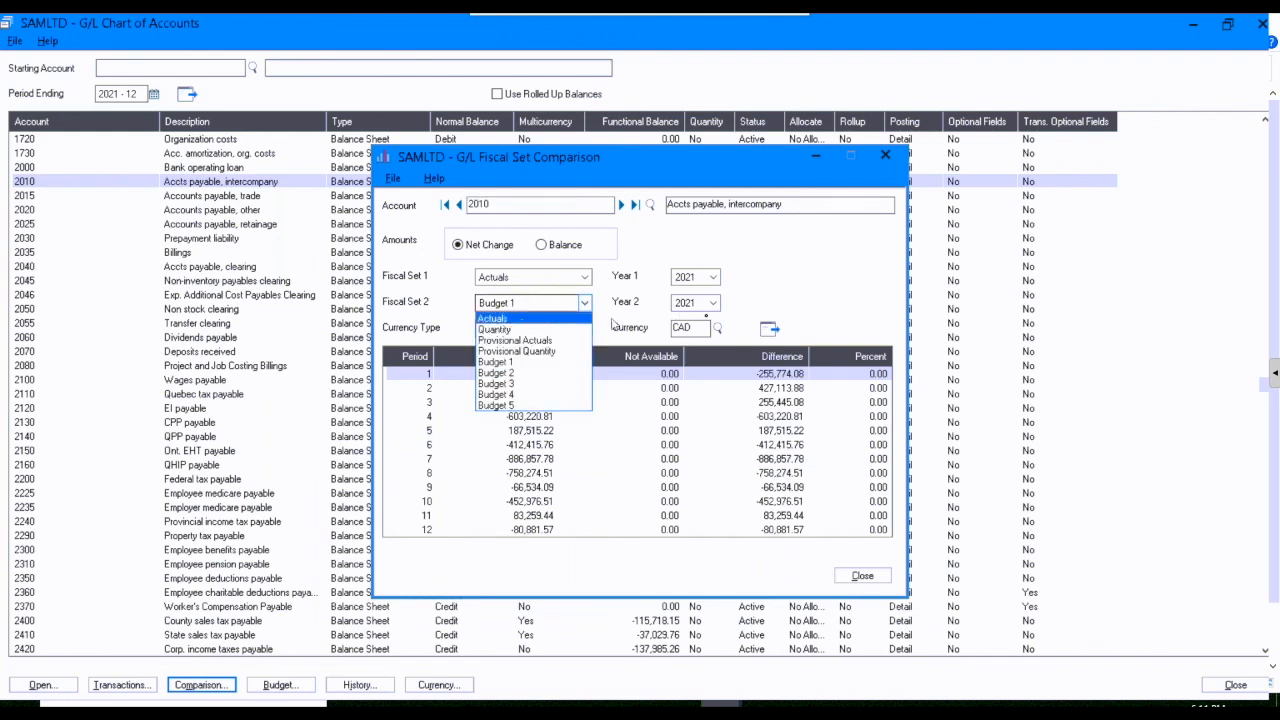
click(526, 314)
click(713, 303)
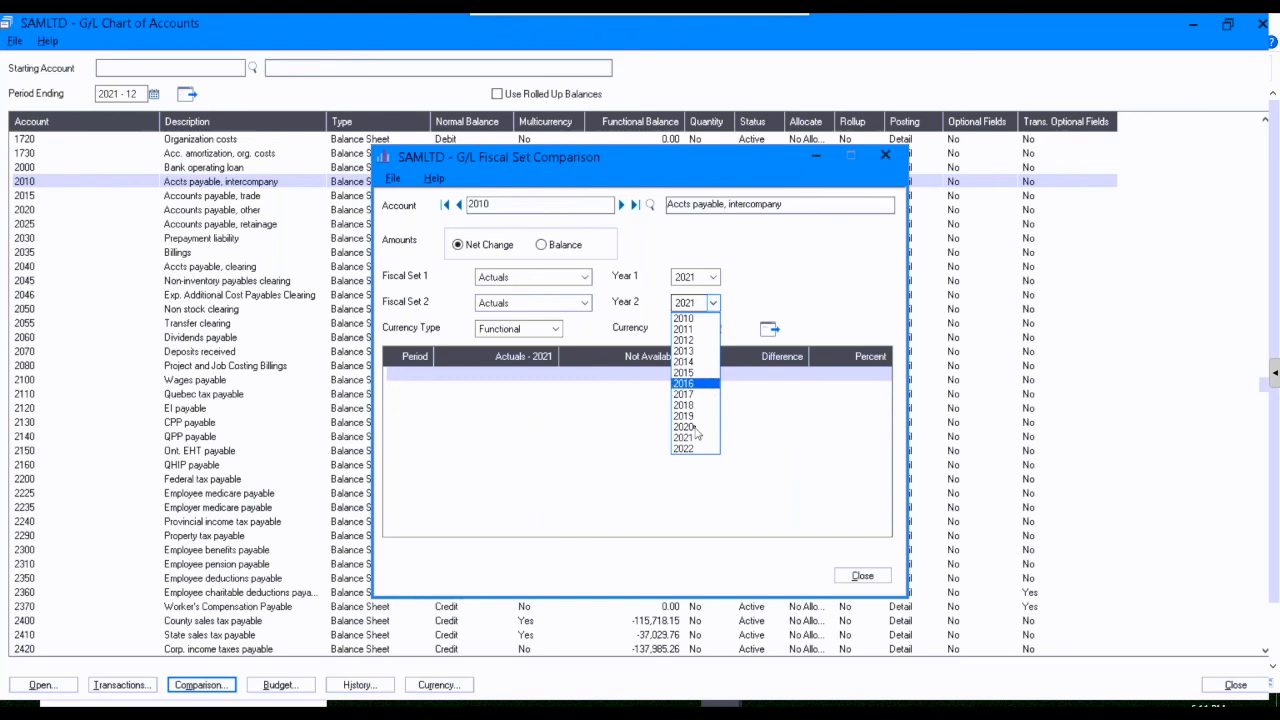
click(695, 428)
click(768, 330)
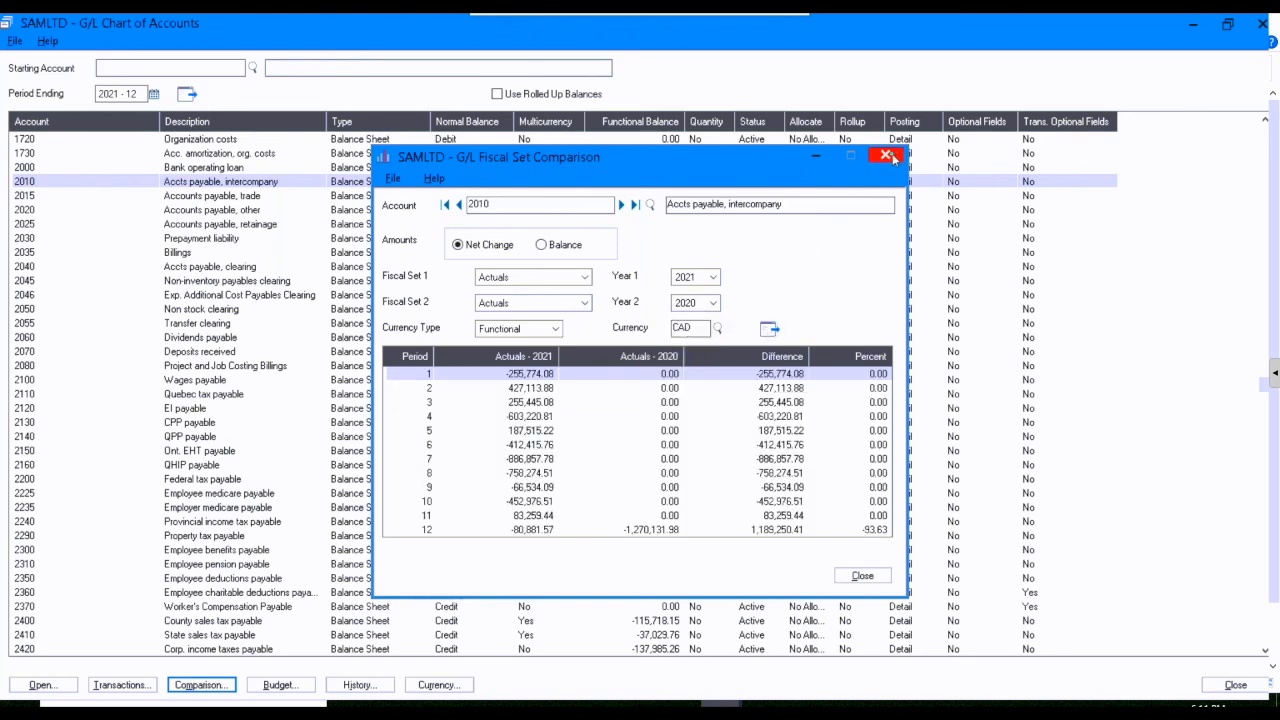
click(886, 157)
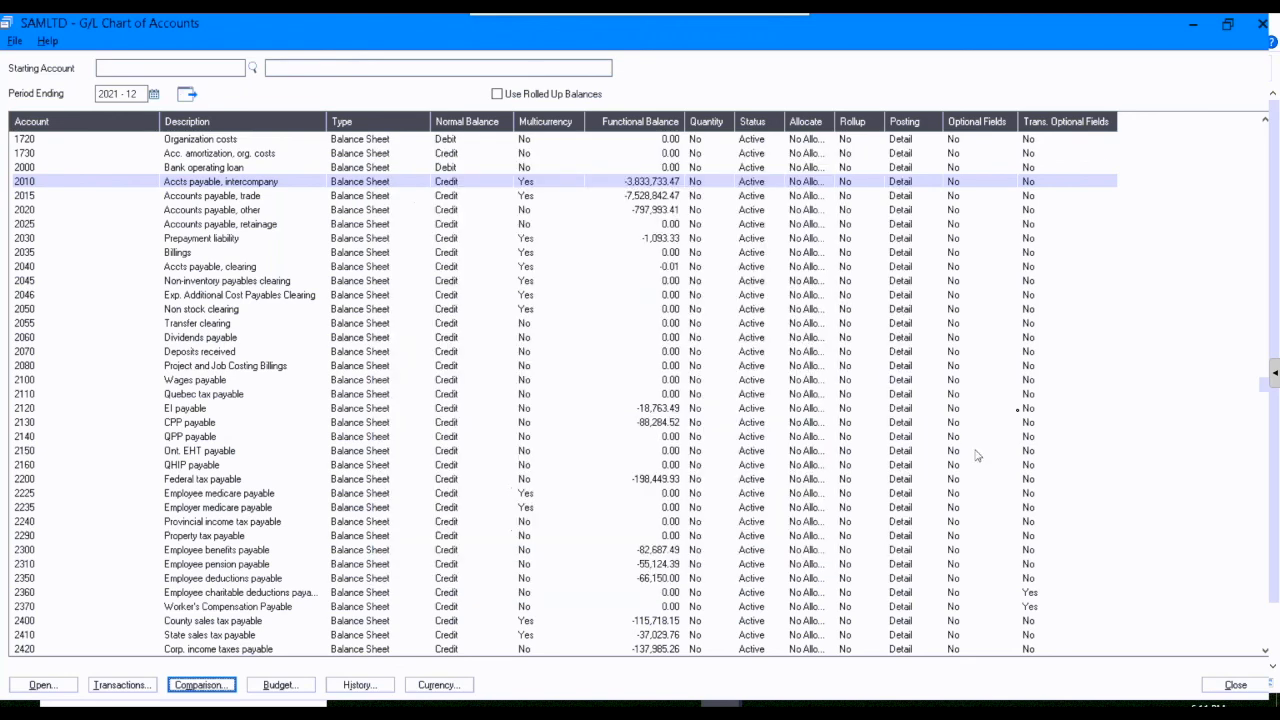
click(1262, 24)
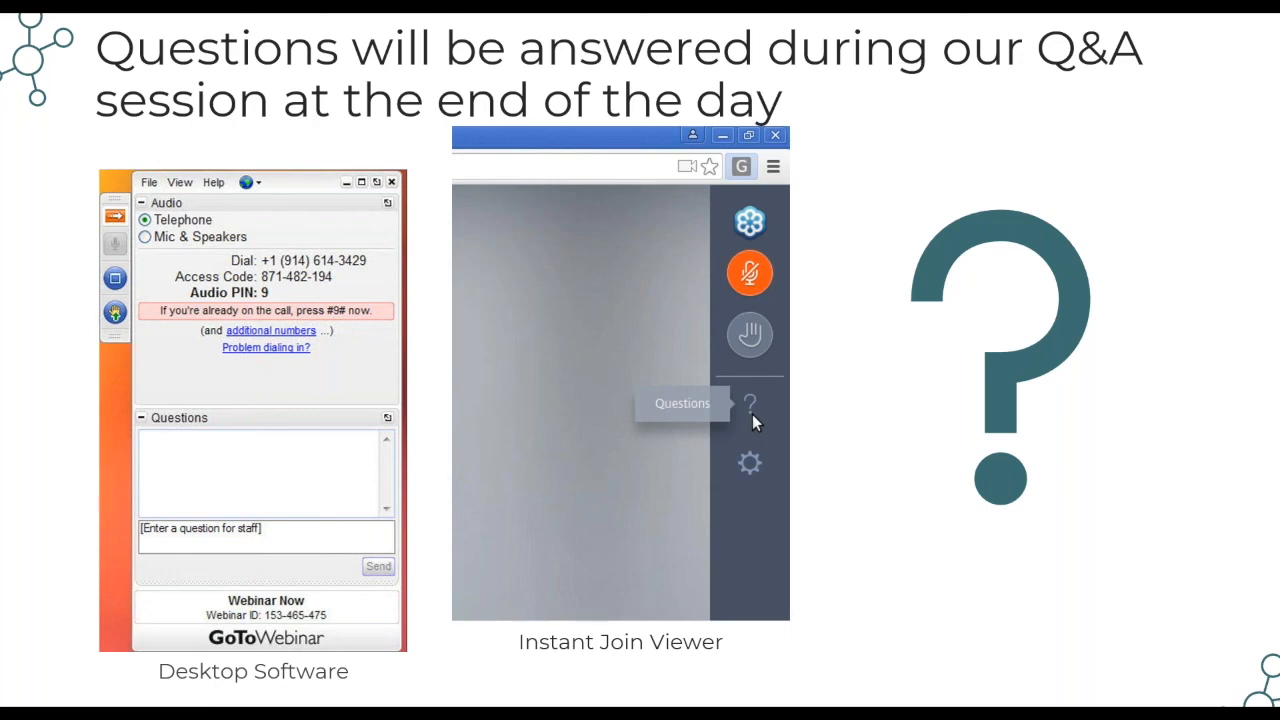
key(Right)
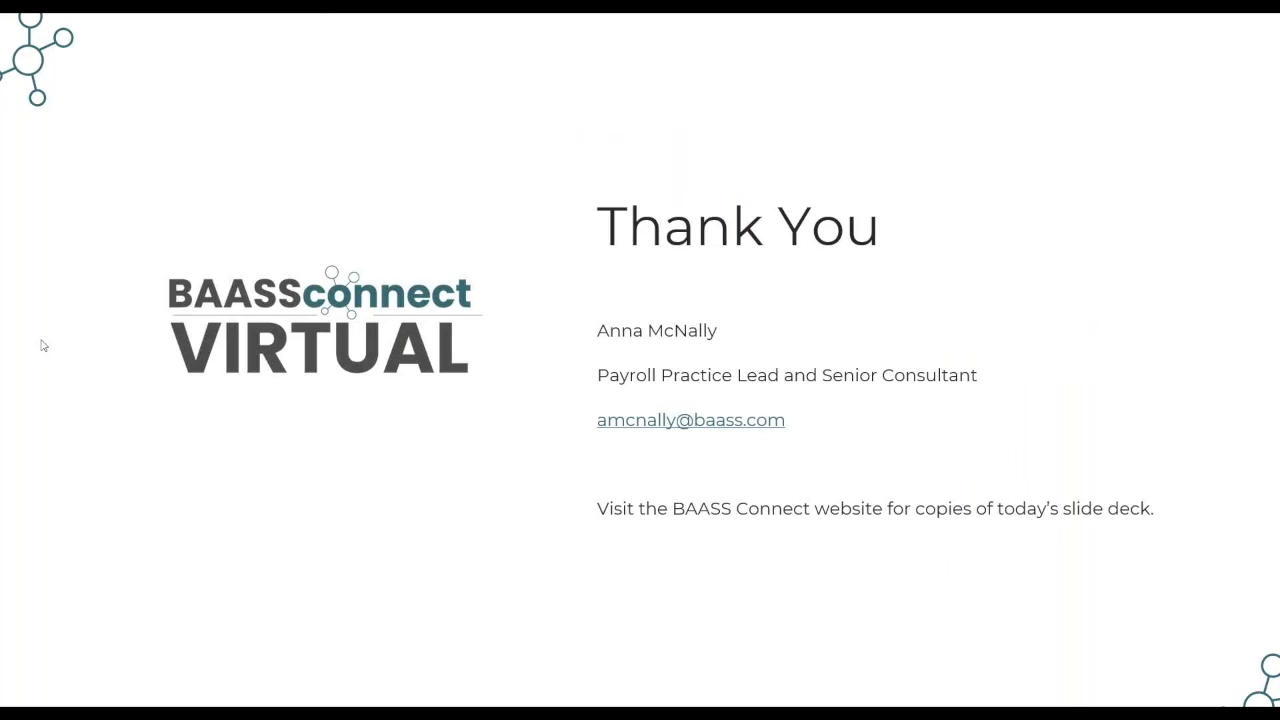